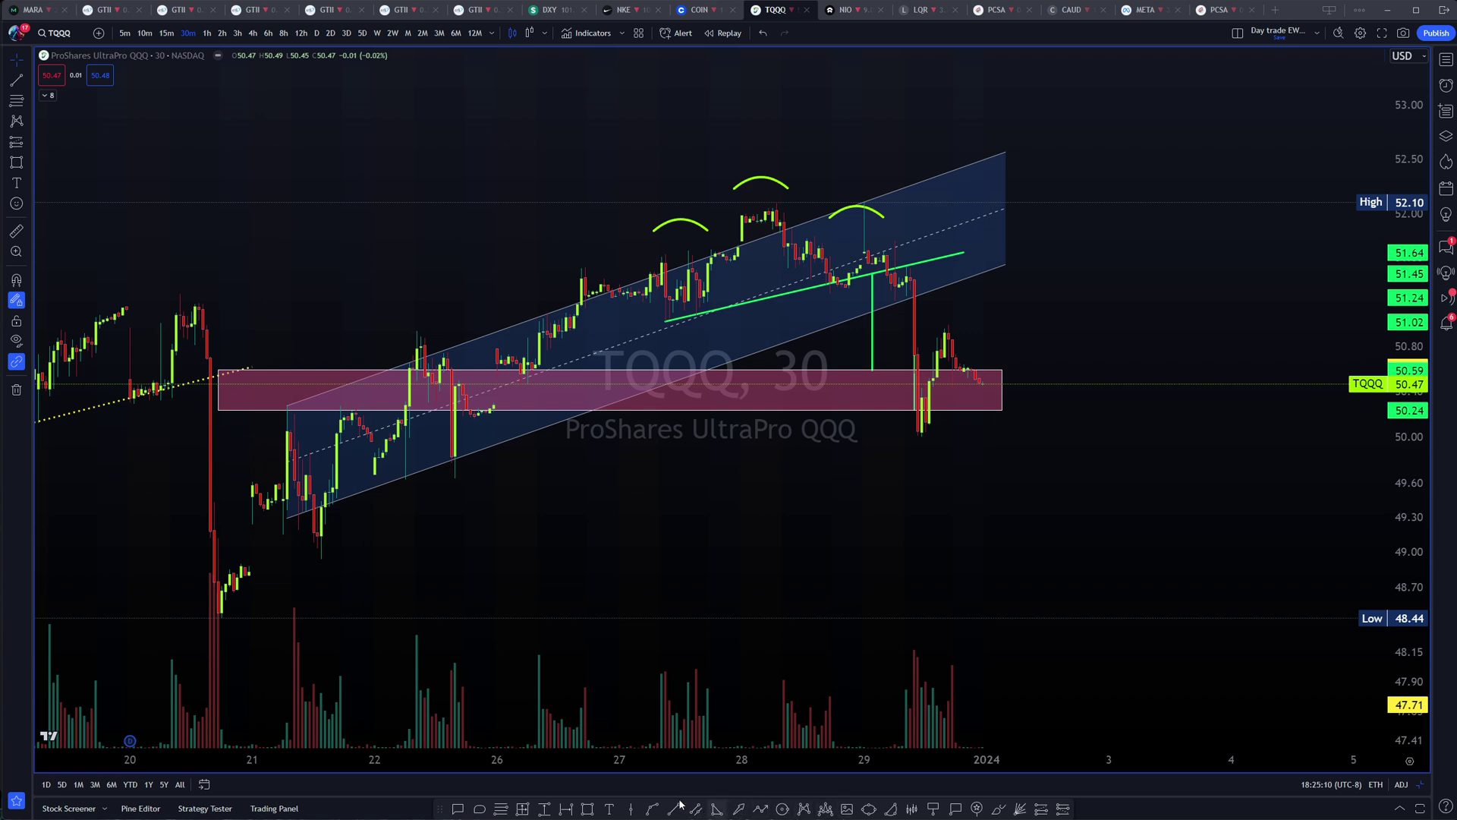
Draw a large blue arrow marker across the chart's empty upper area, pointing at the Fibonacci tools group.
left_click(738, 808)
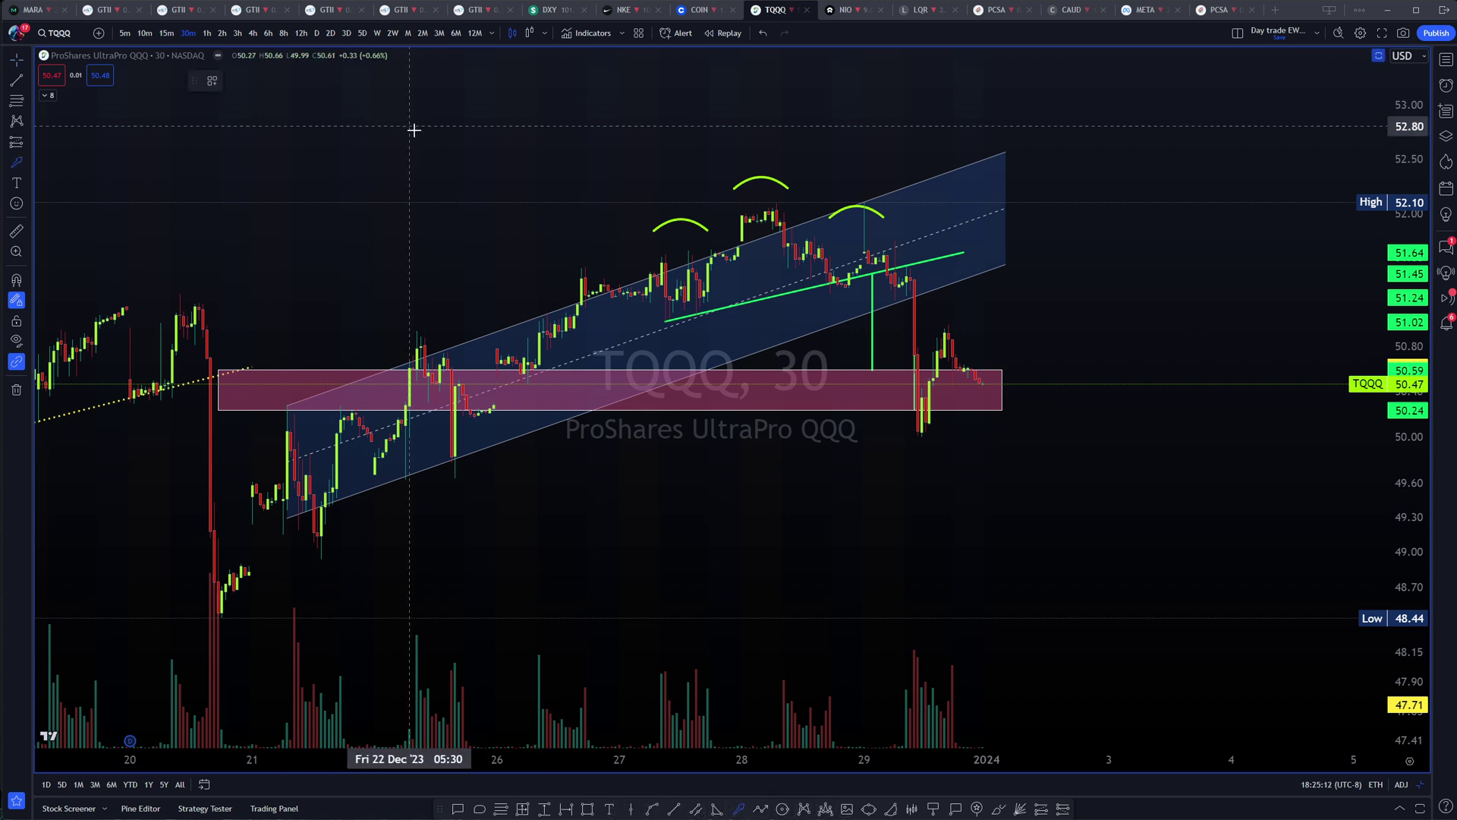
mouse_move(421, 134)
left_mouse_down()
mouse_move(101, 93)
mouse_move(42, 105)
left_mouse_up()
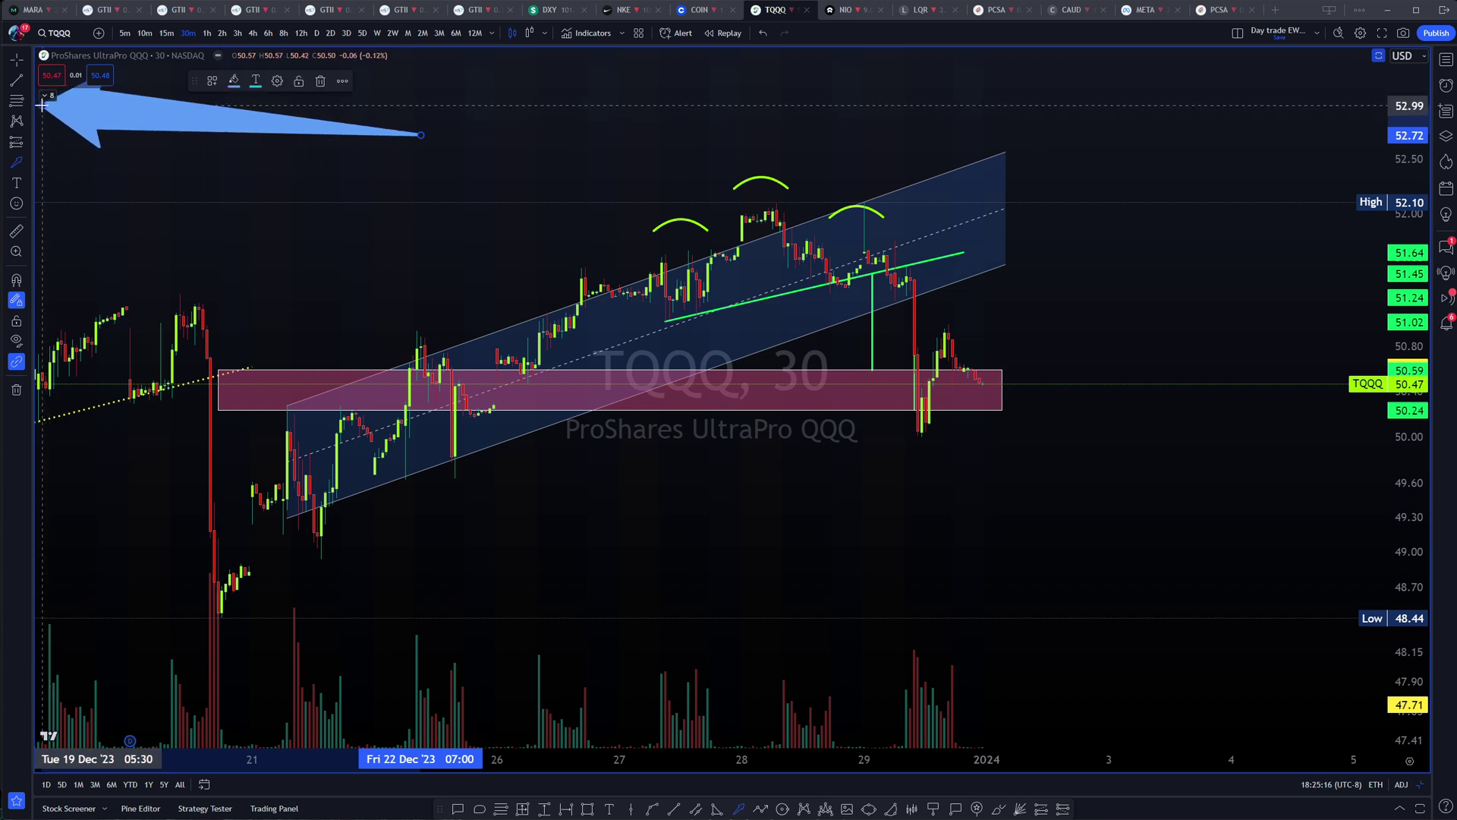
left_click(117, 173)
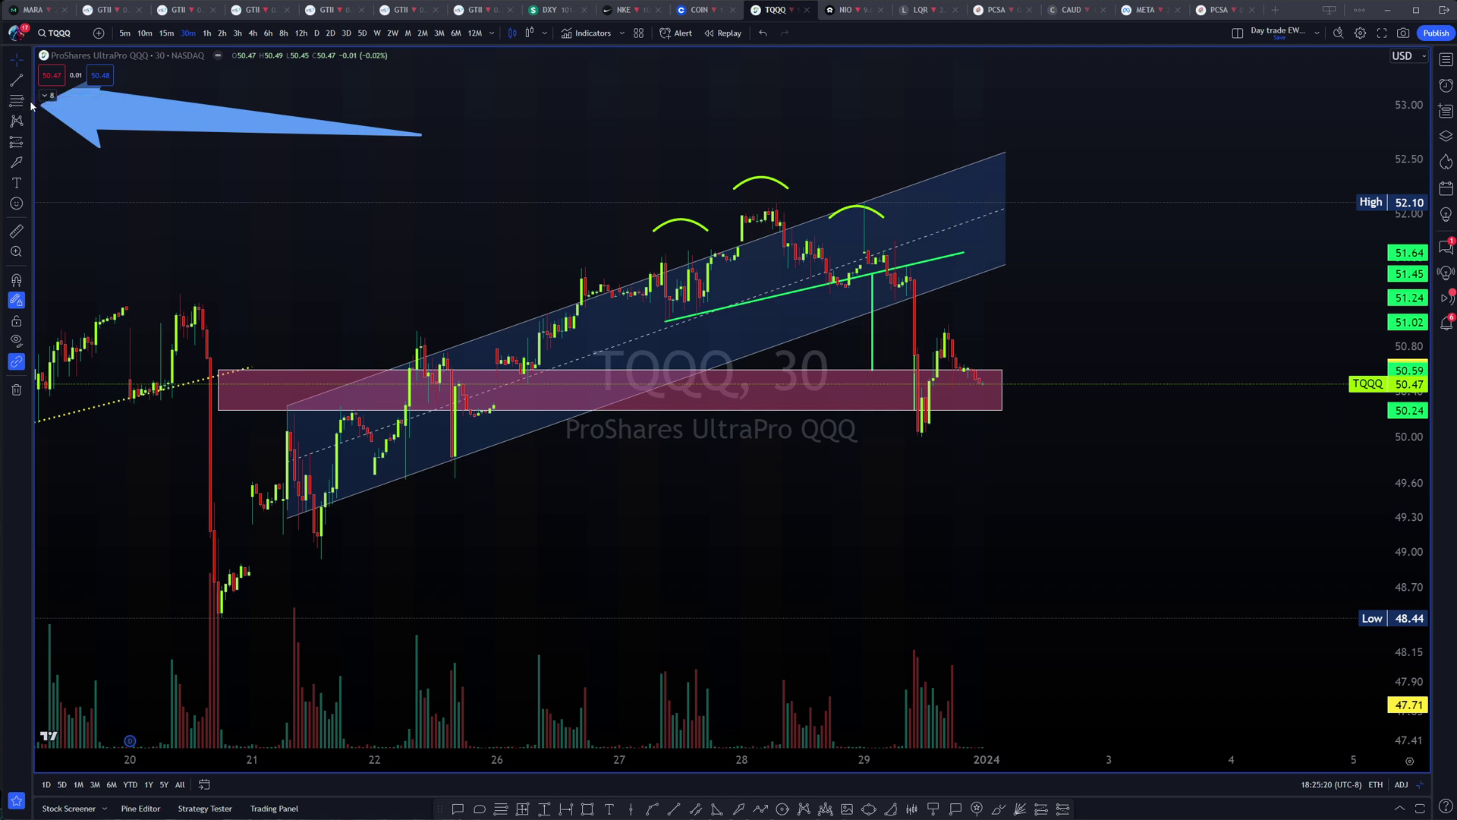
Look through the list of Fibonacci and Gann drawing tools, including the favorite marking of Fib Retracement.
left_click(28, 104)
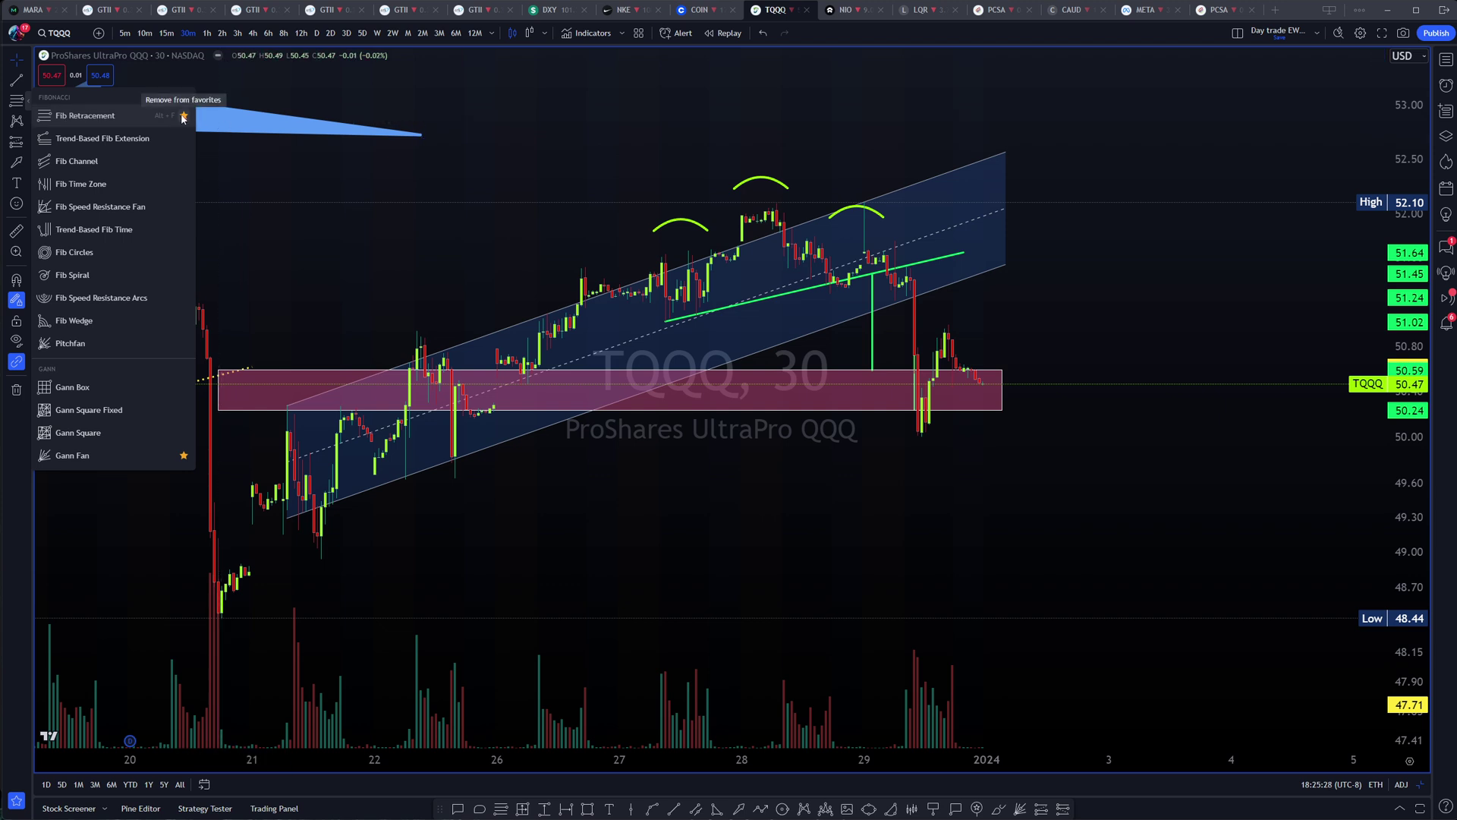
left_click(466, 527)
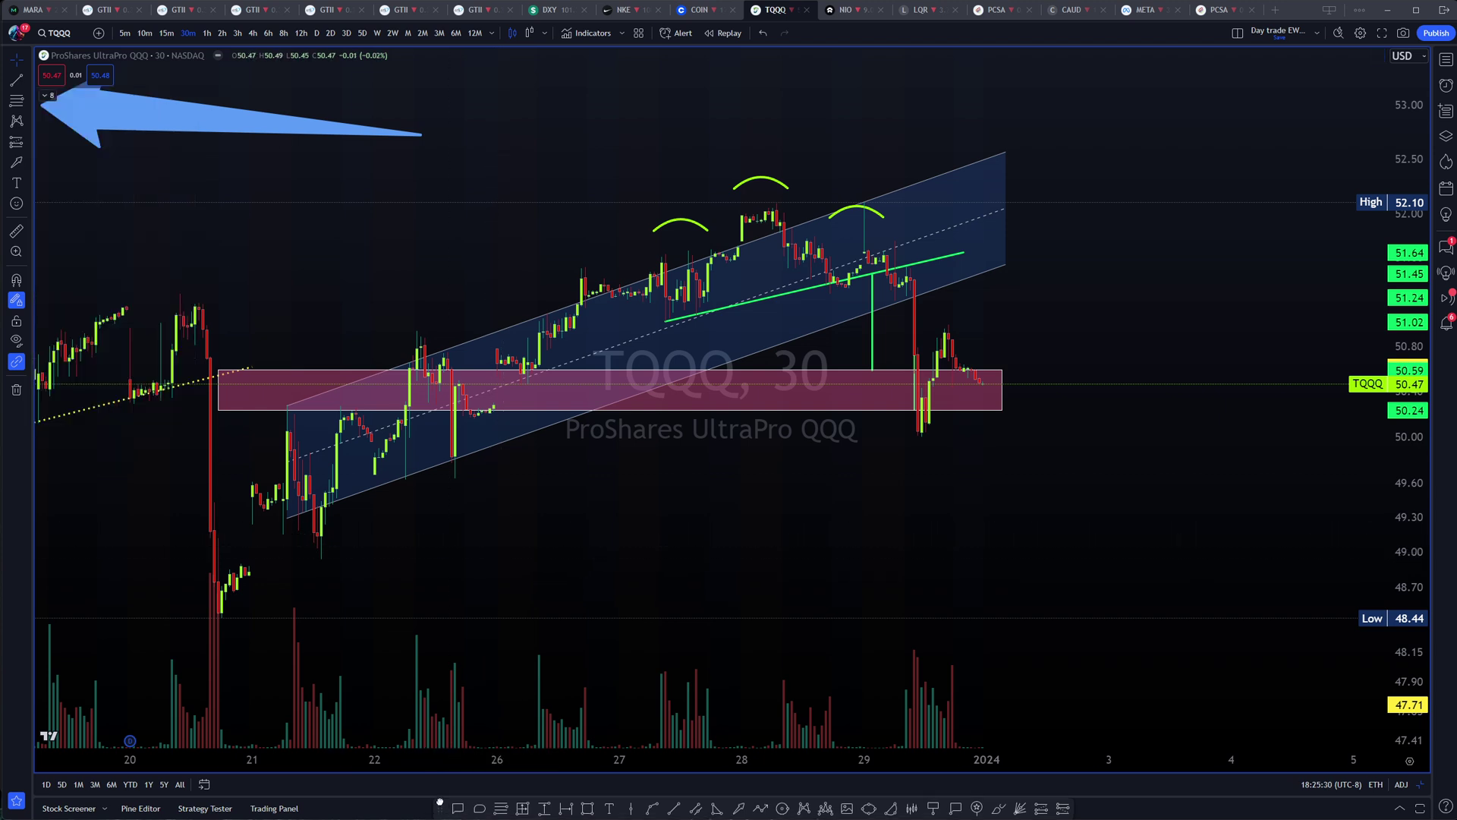
Redirect the arrow marker toward the chart's lower corner near 47.43 on 19 December, and delete it.
mouse_move(438, 808)
left_mouse_down()
mouse_move(450, 692)
mouse_move(439, 809)
left_mouse_up()
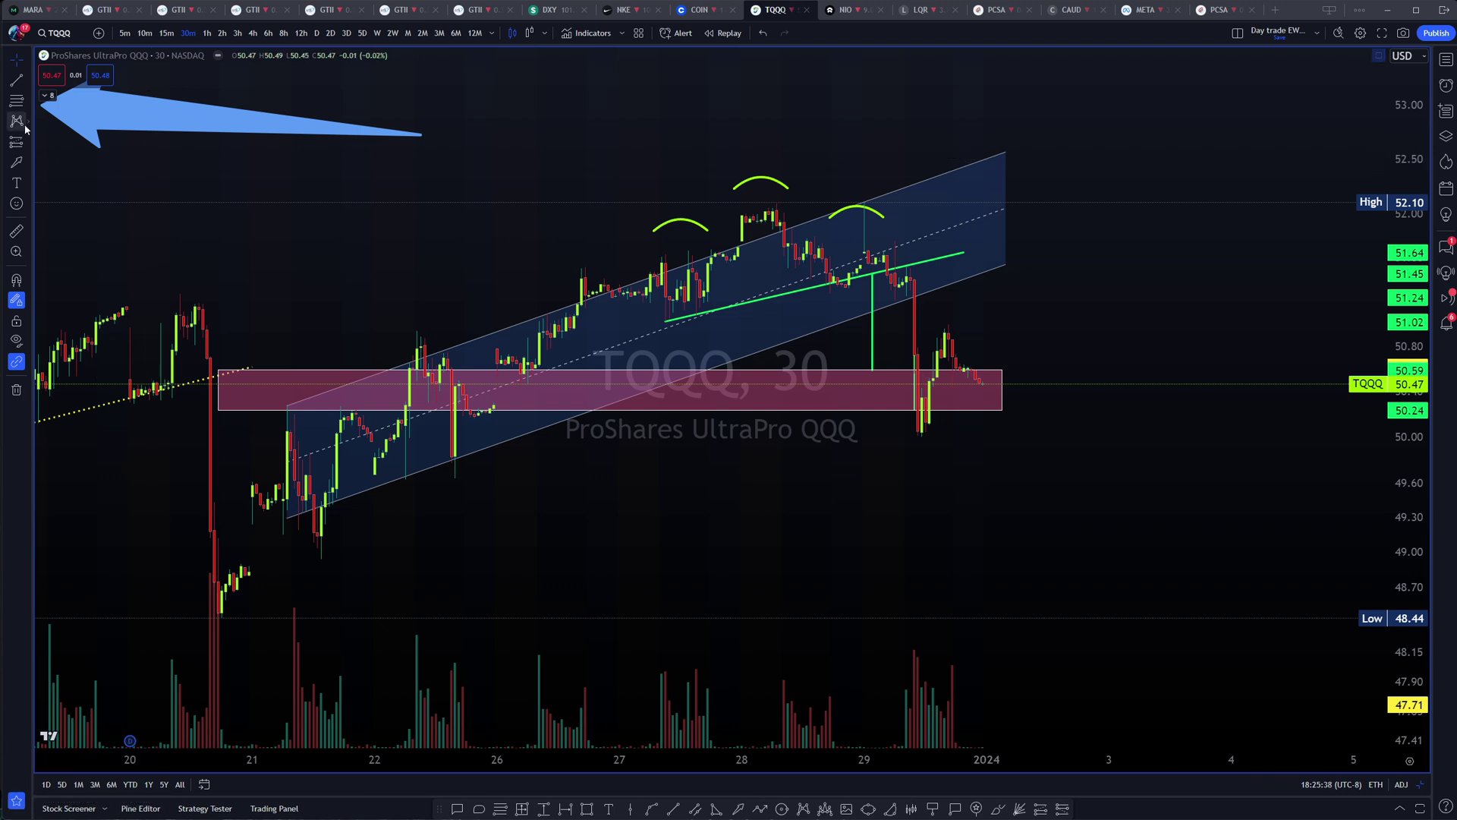
mouse_move(45, 108)
left_mouse_down()
mouse_move(237, 147)
mouse_move(261, 227)
mouse_move(91, 742)
mouse_move(59, 750)
mouse_move(65, 738)
left_mouse_up()
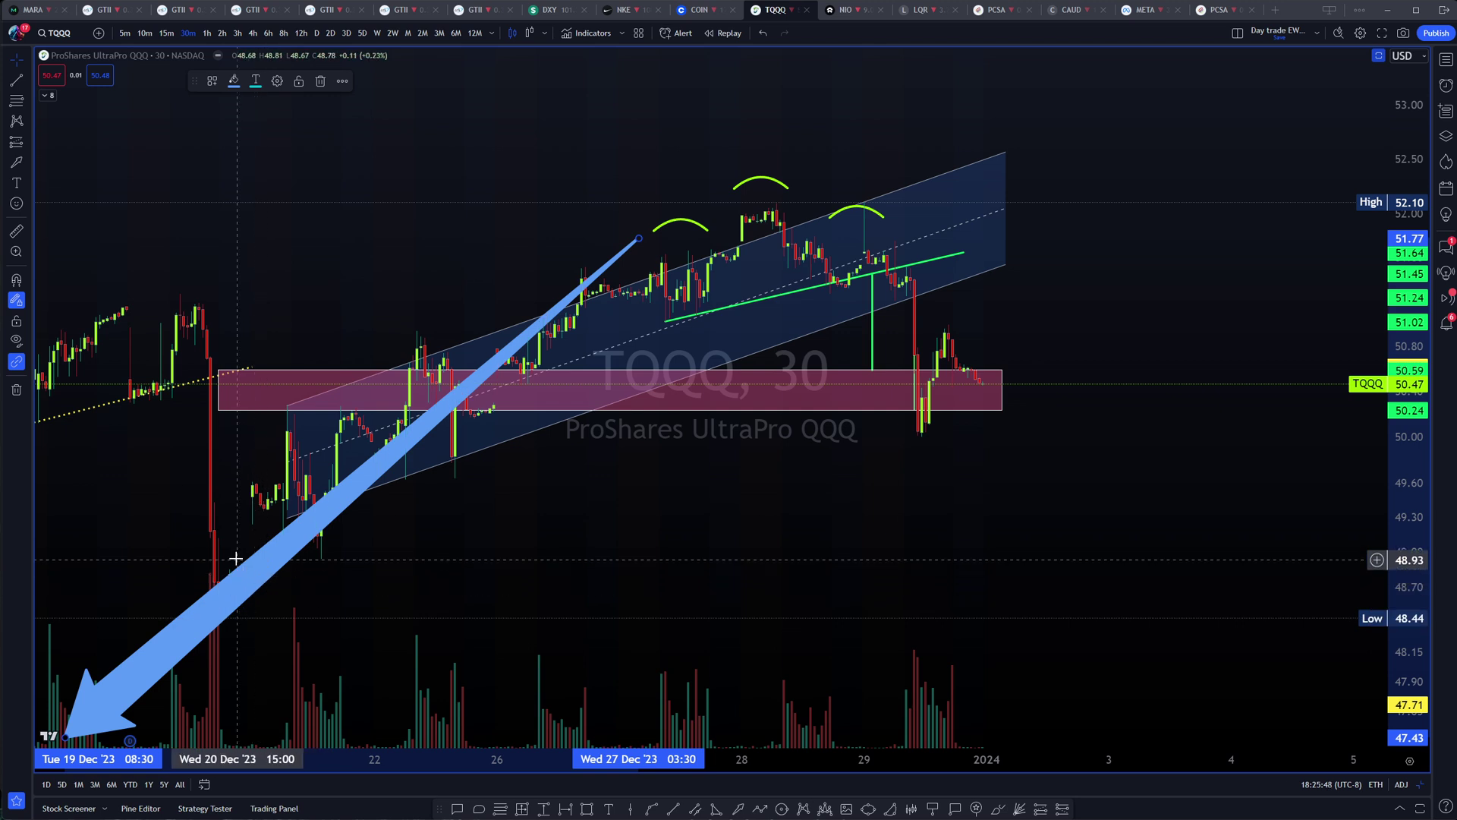
key("Delete")
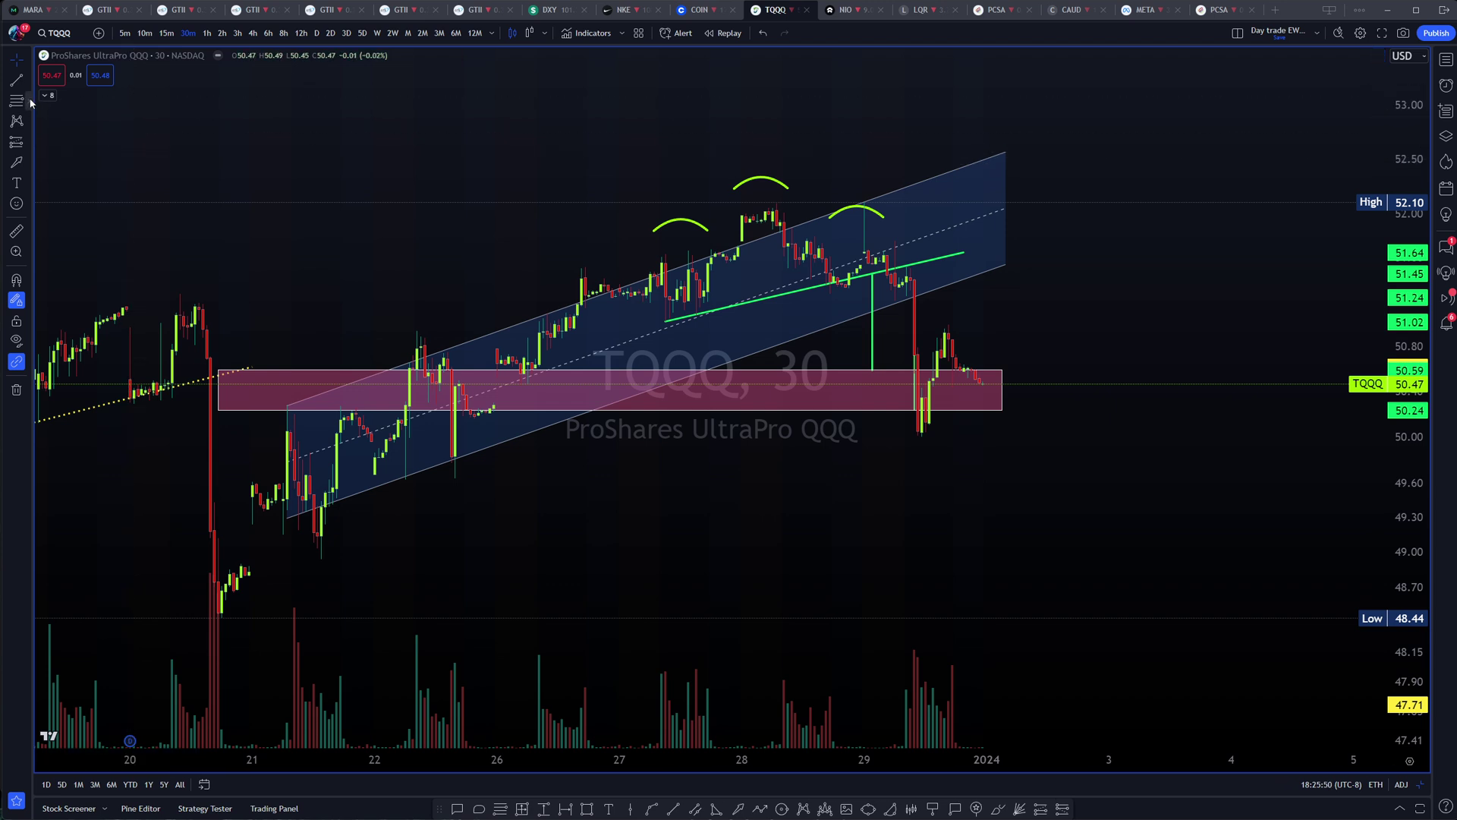
Draw a downward Fib Retracement in the empty space after the price bars, from about 51.38 to 50.90.
left_click(28, 101)
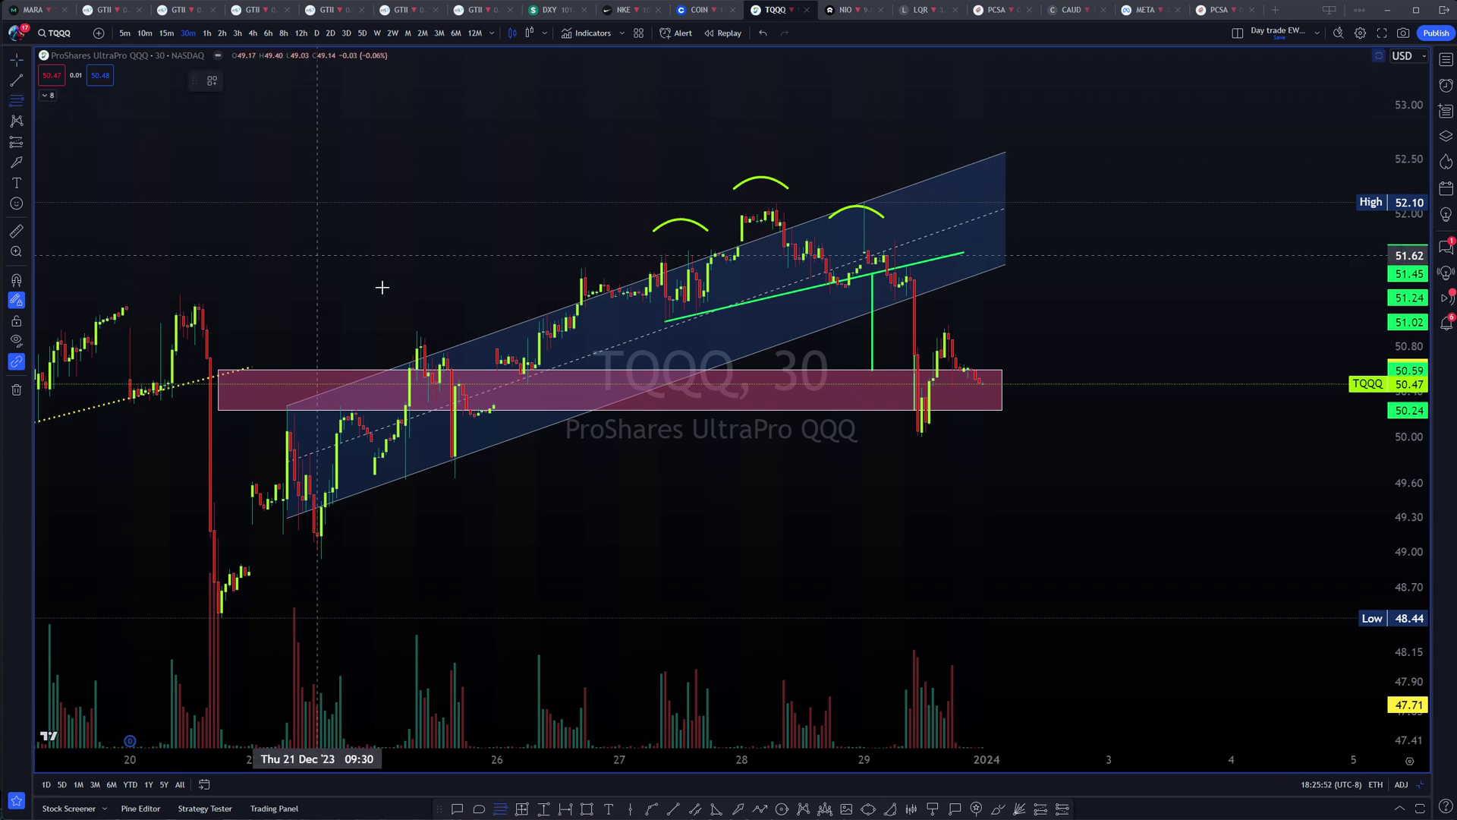
left_click(1182, 282)
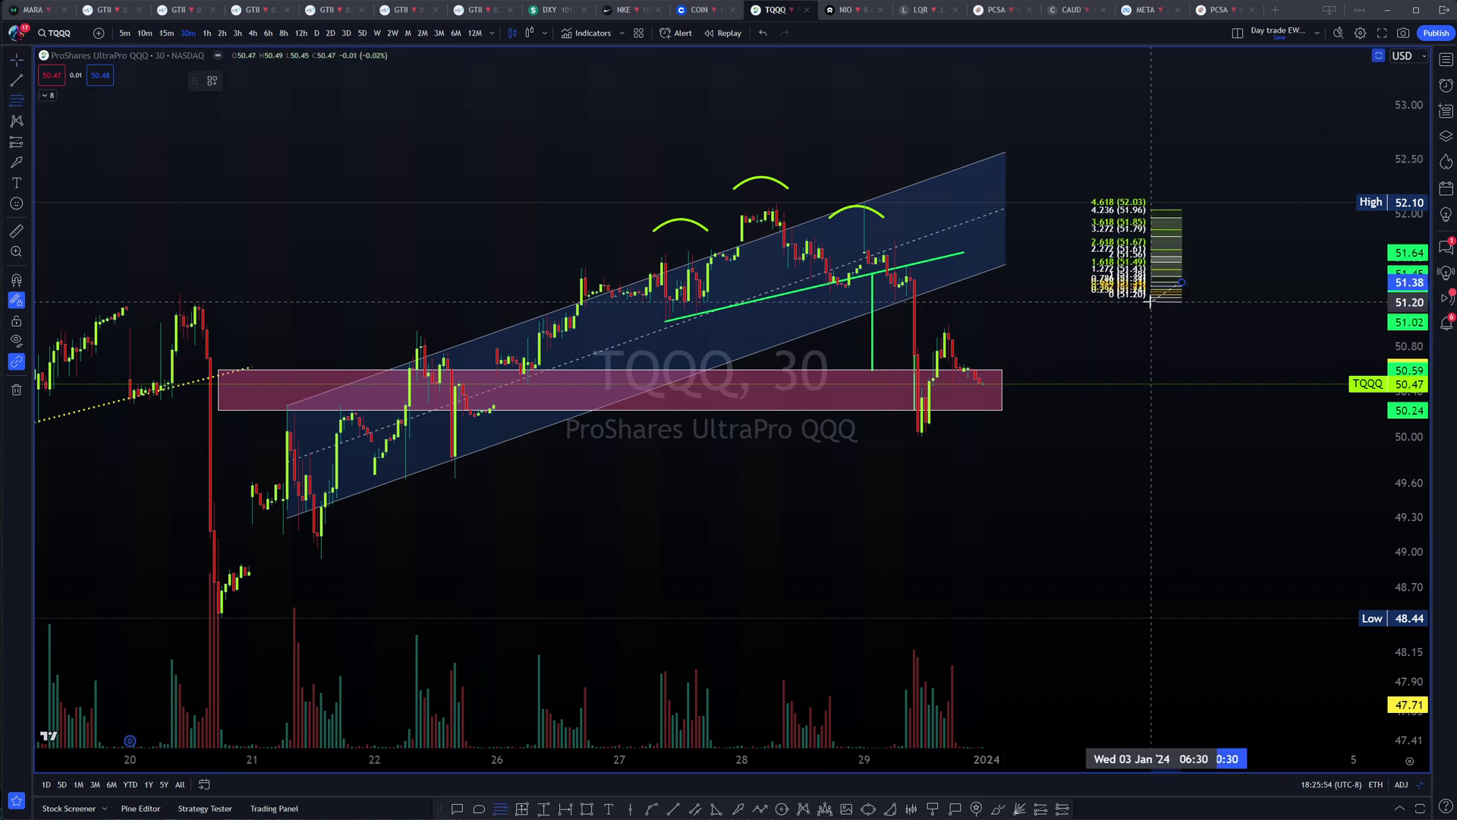
left_click(1242, 334)
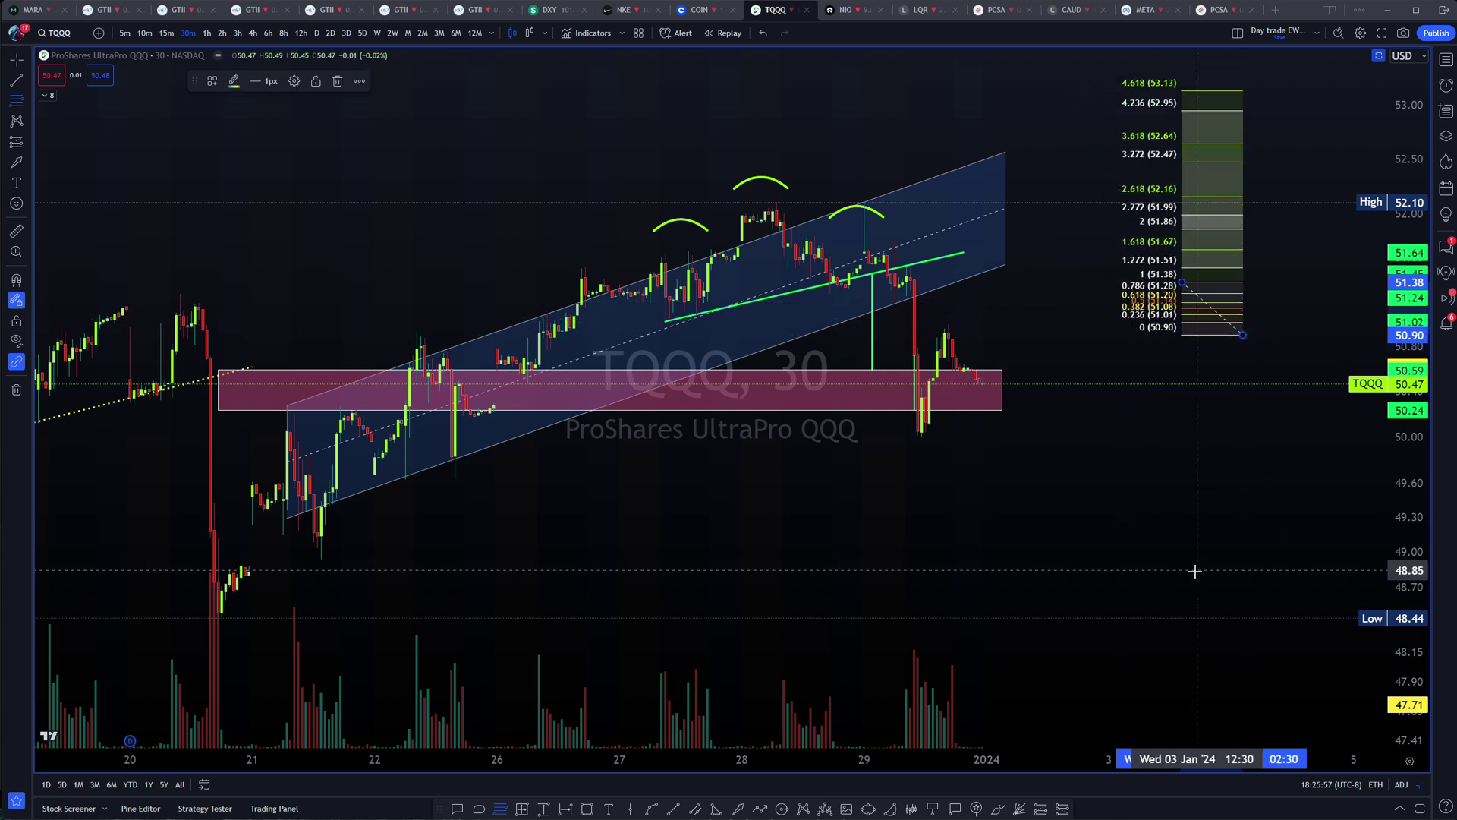
Review the Fib Retracement's style settings and level values, and delete that retracement from the chart.
double_click(1243, 335)
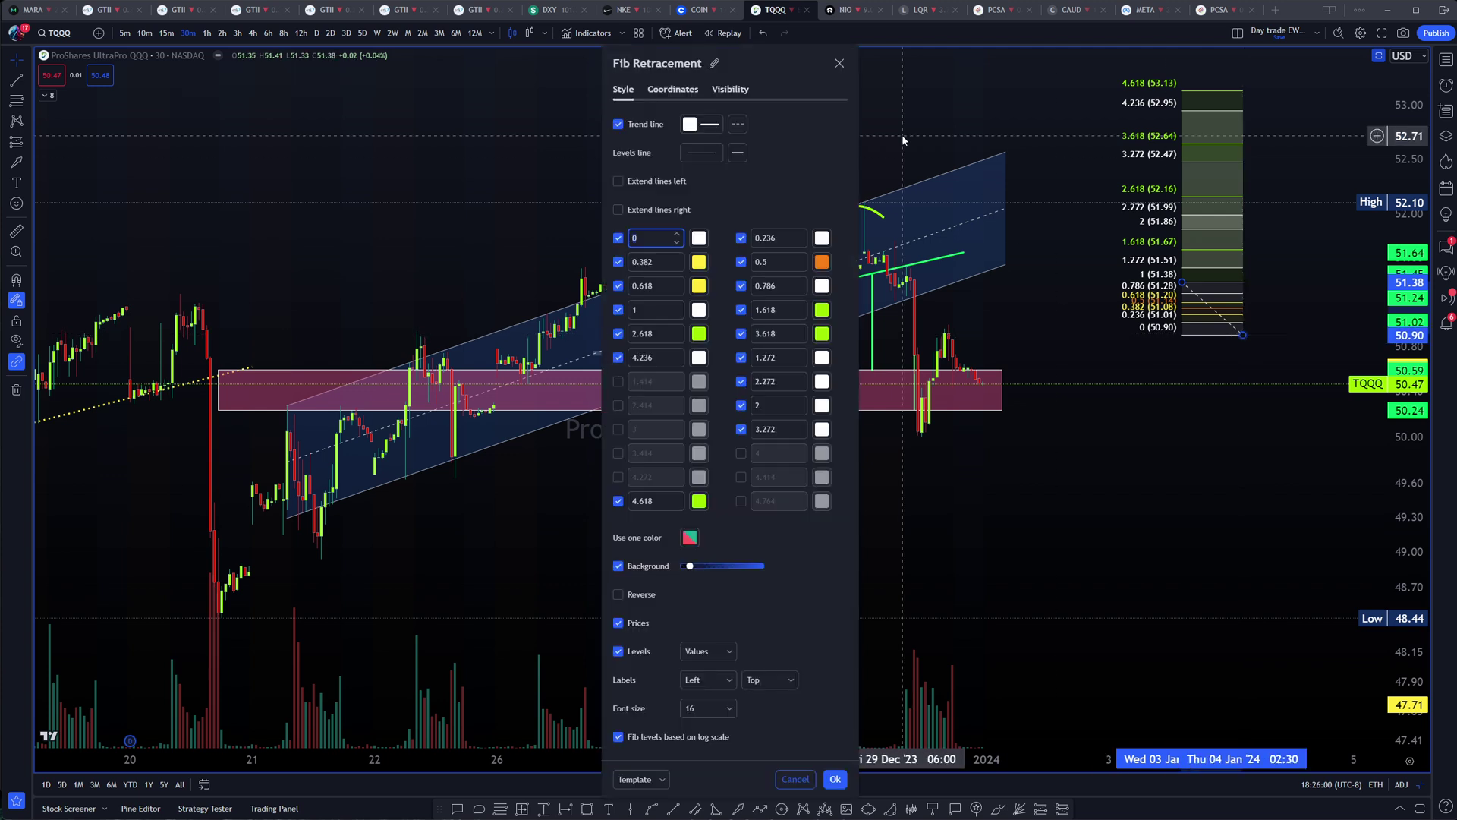
left_click(838, 63)
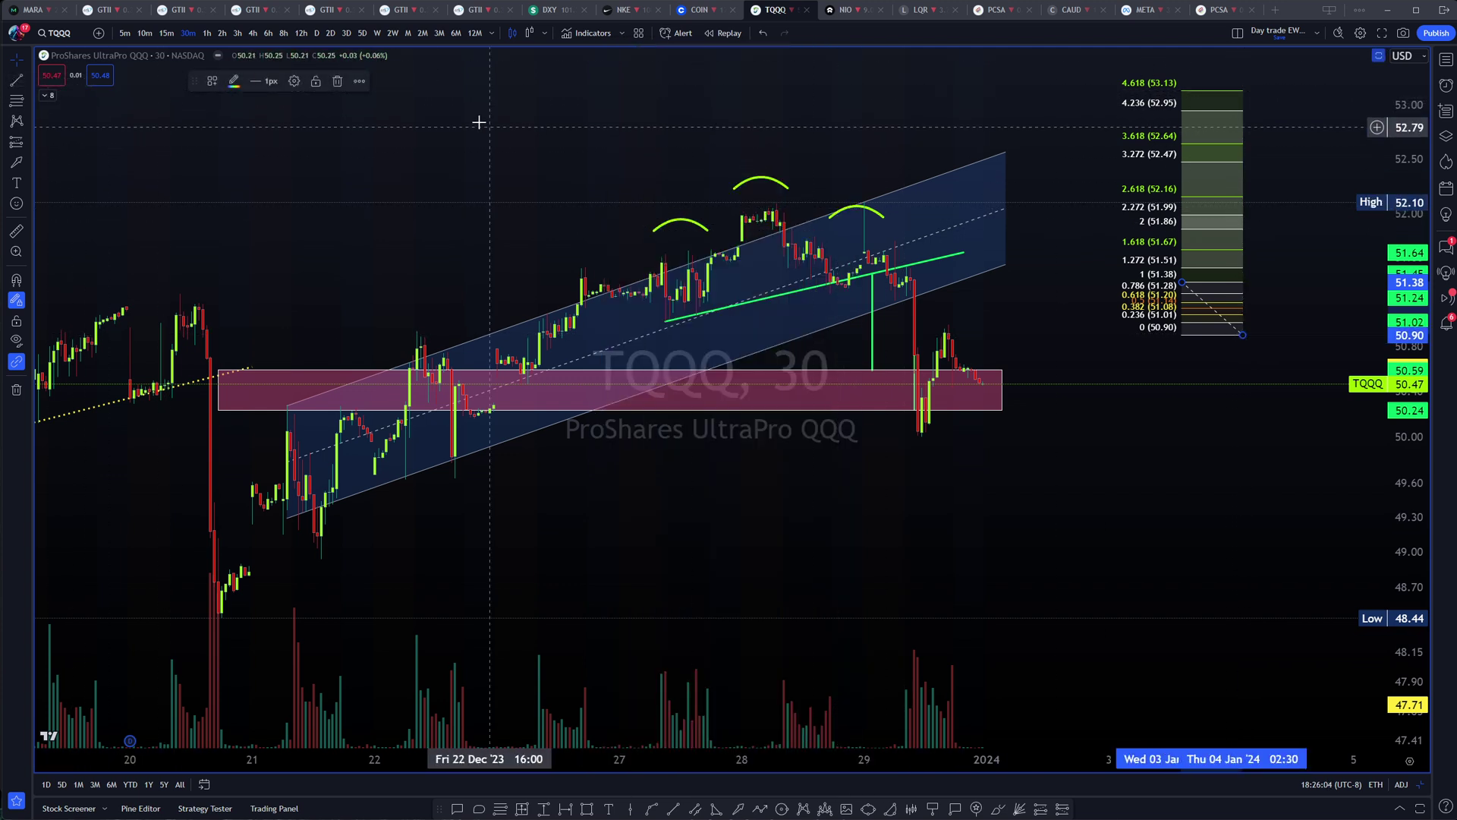
mouse_move(195, 80)
left_mouse_down()
mouse_move(352, 208)
mouse_move(660, 131)
mouse_move(661, 111)
left_mouse_up()
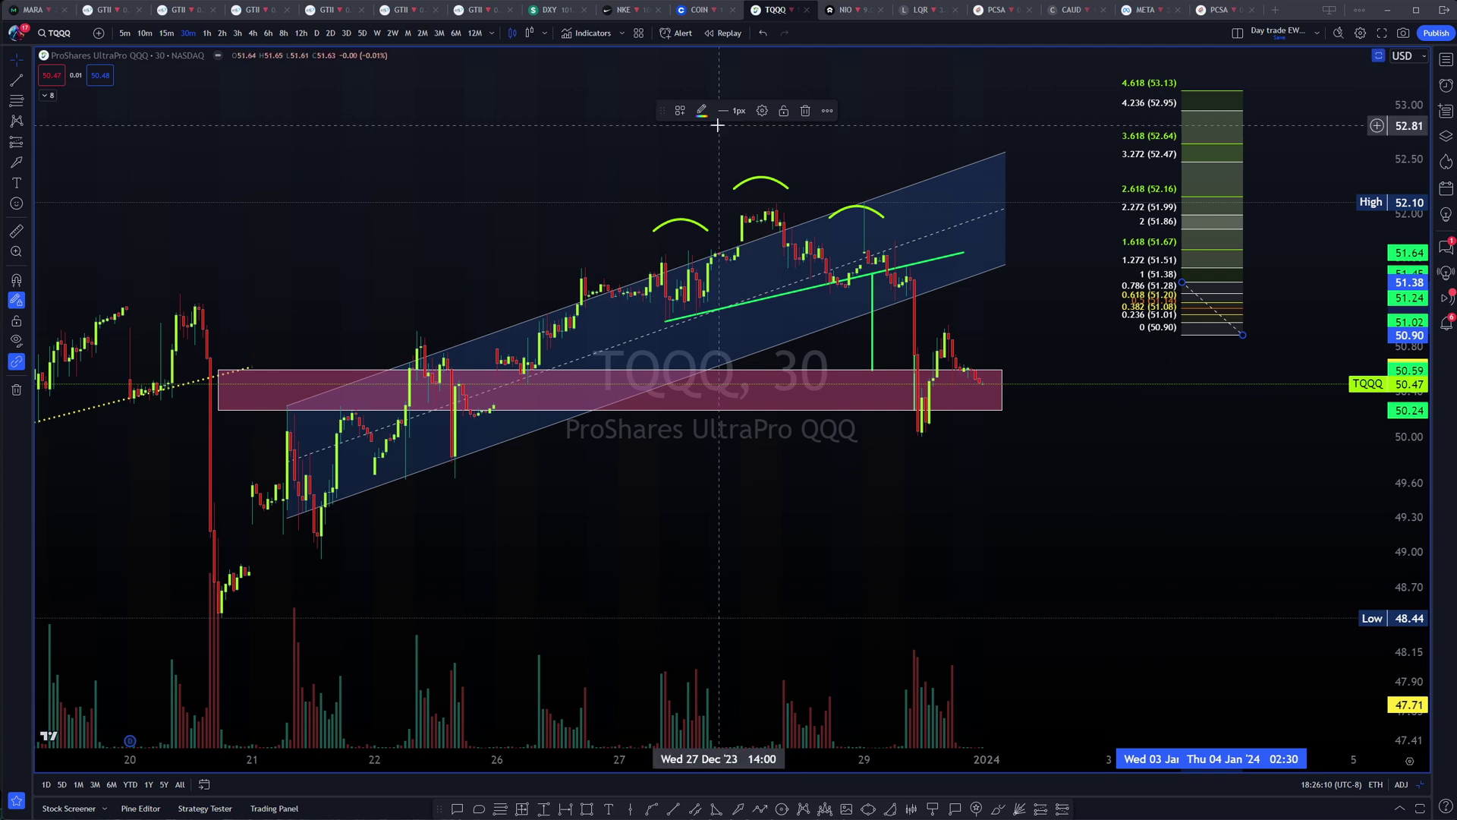
left_click(761, 112)
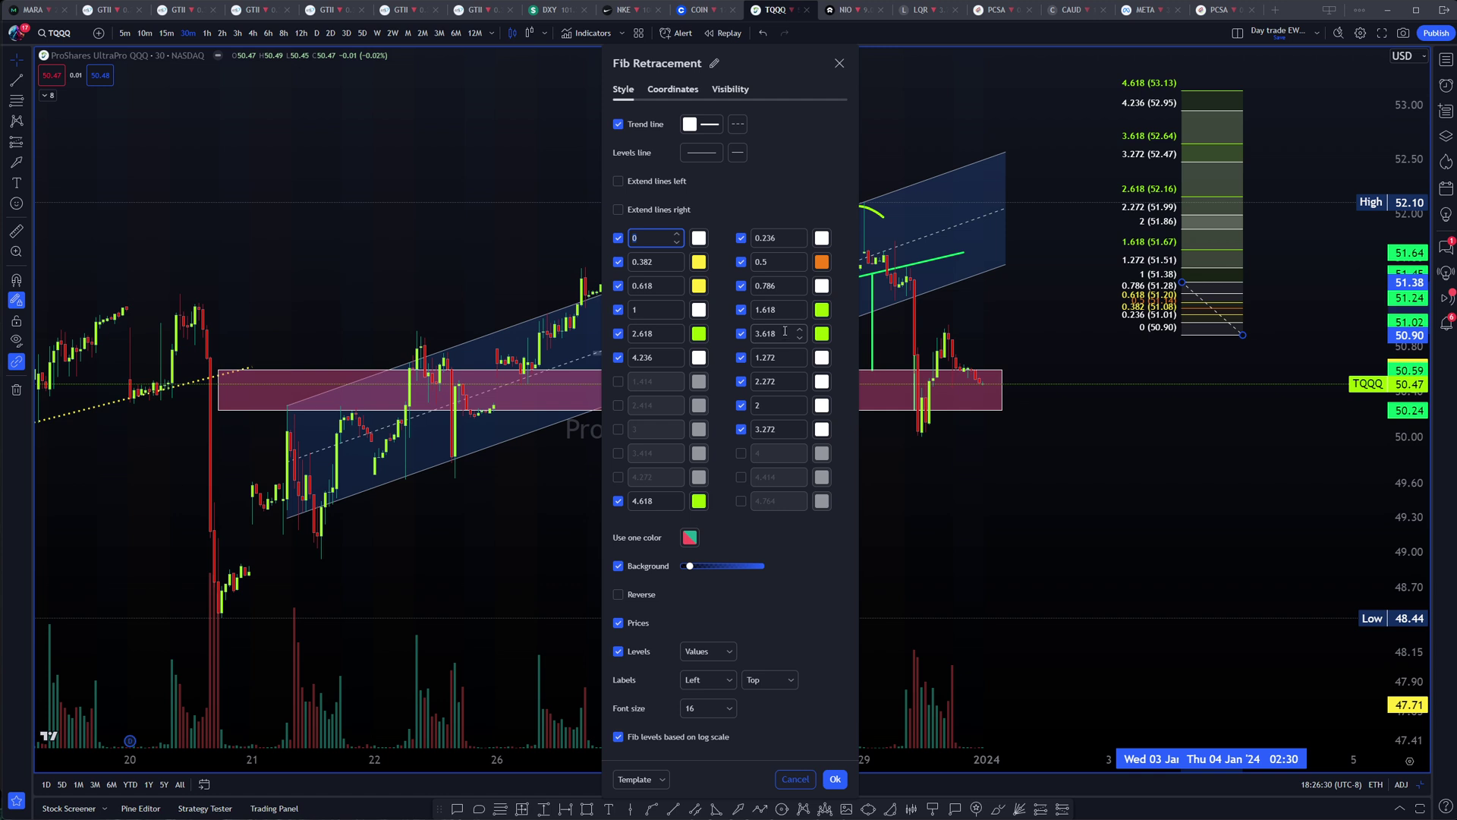
left_click(834, 779)
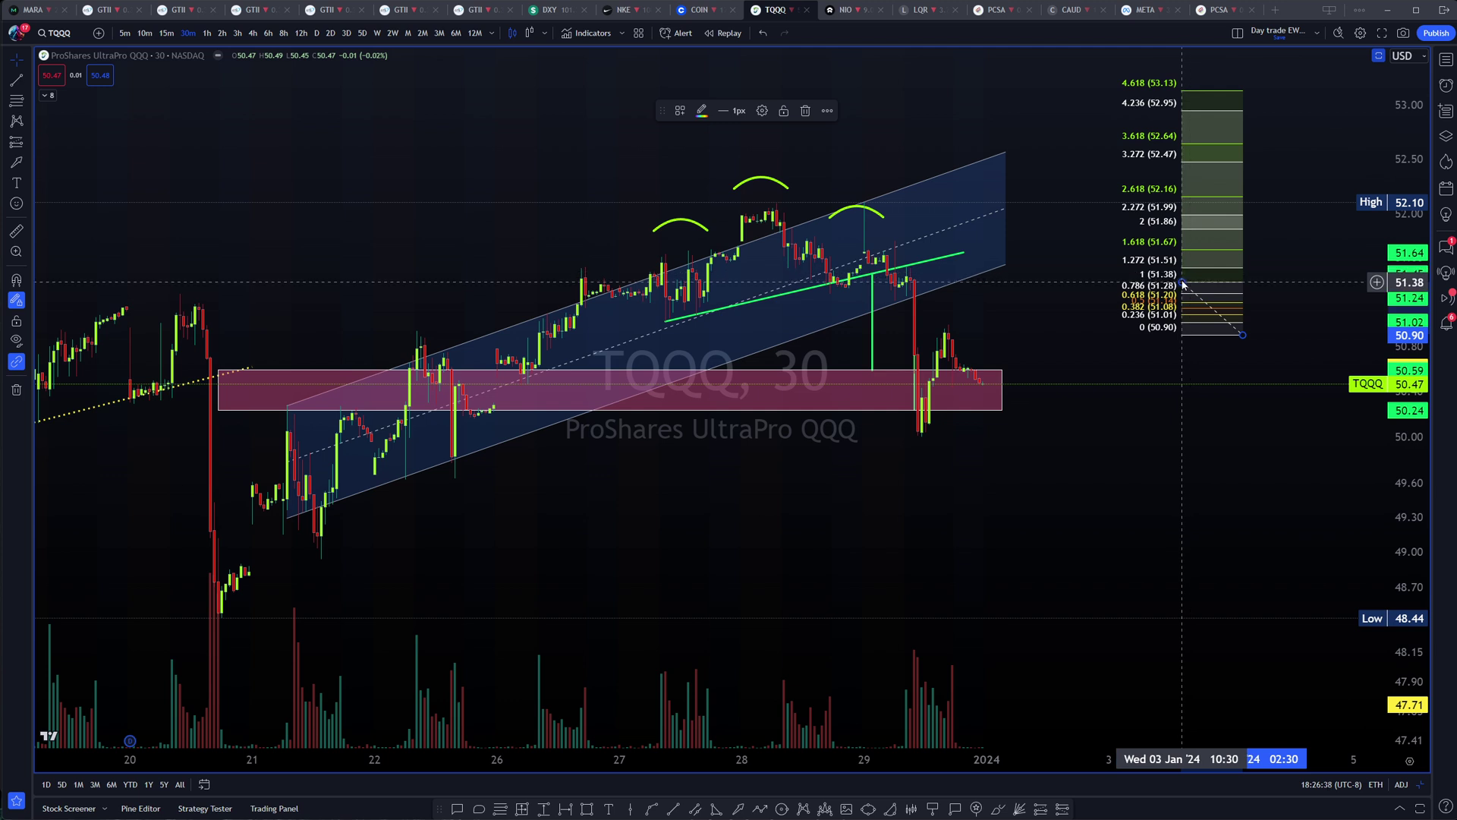
key("Delete")
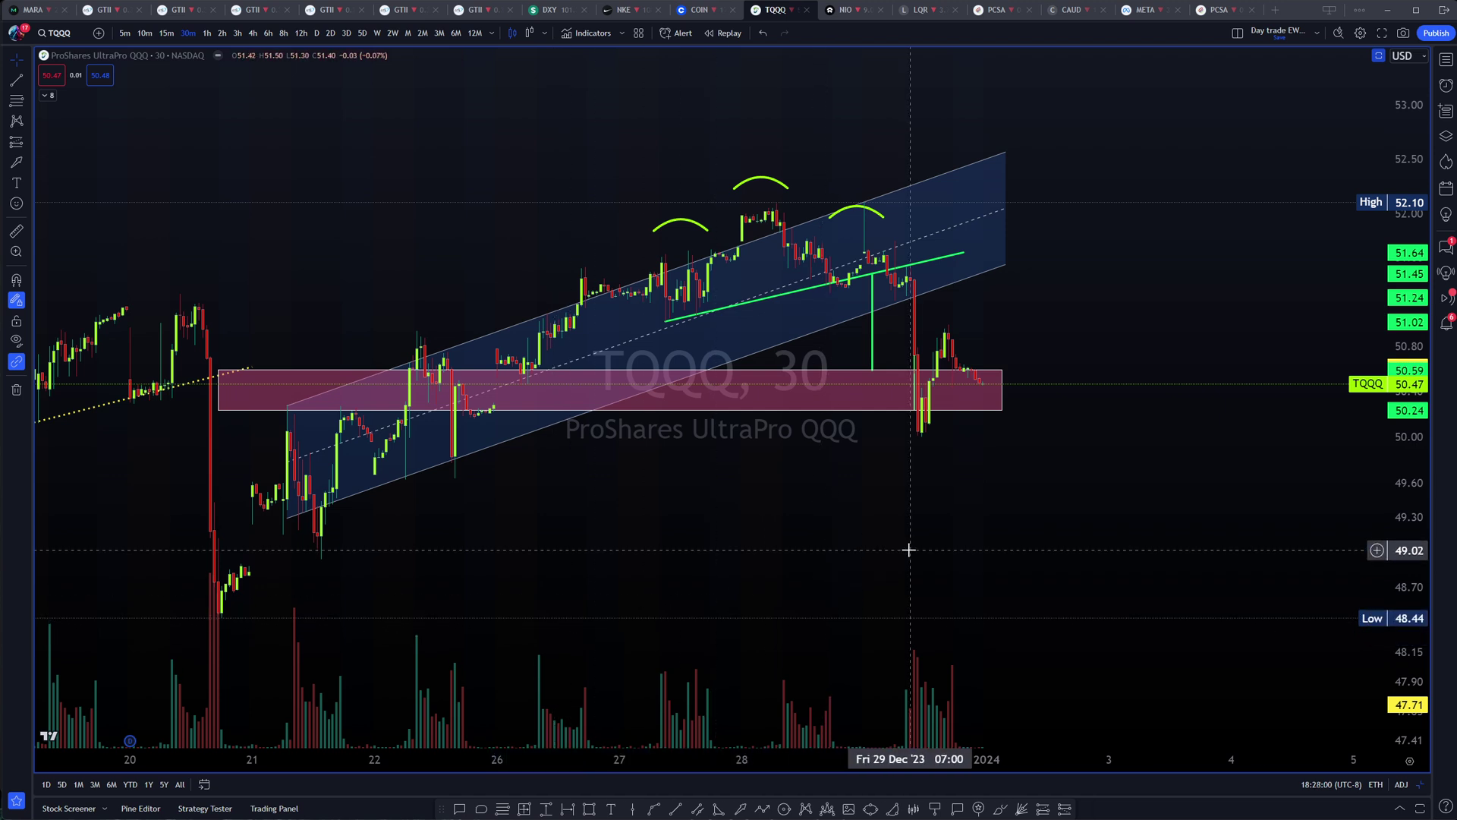
left_click(502, 809)
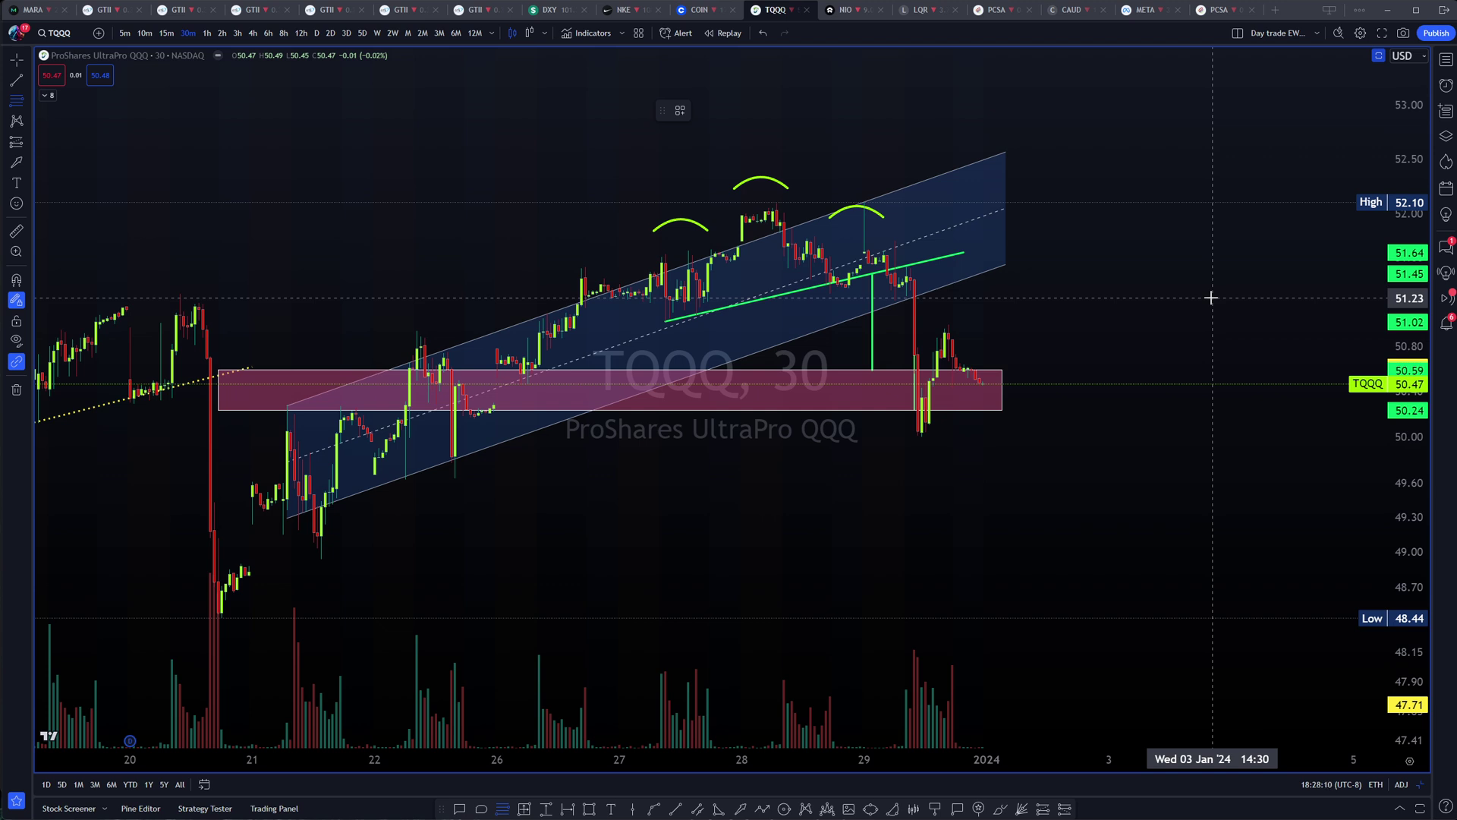
left_click(1262, 299)
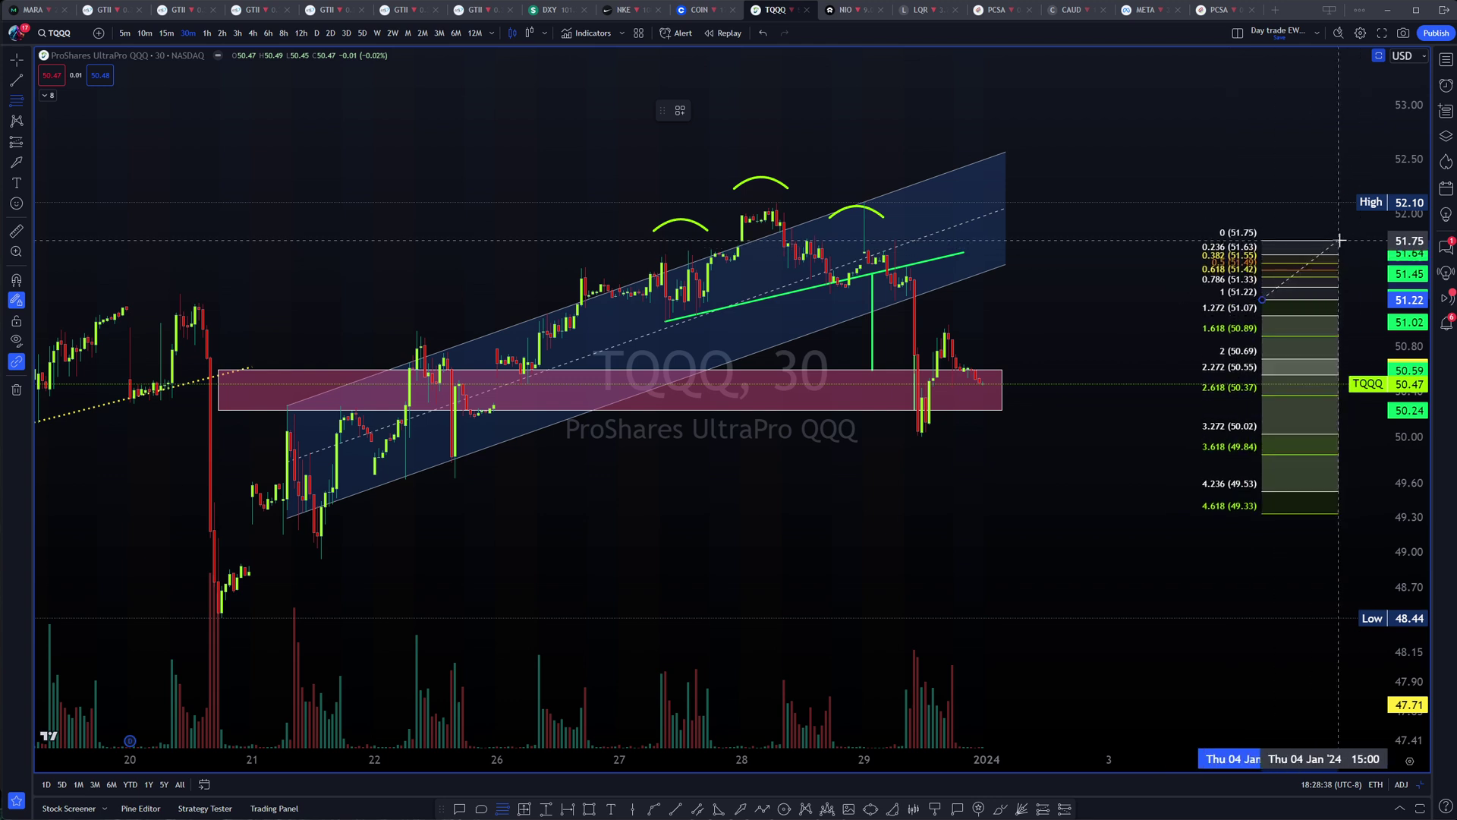
key("Escape")
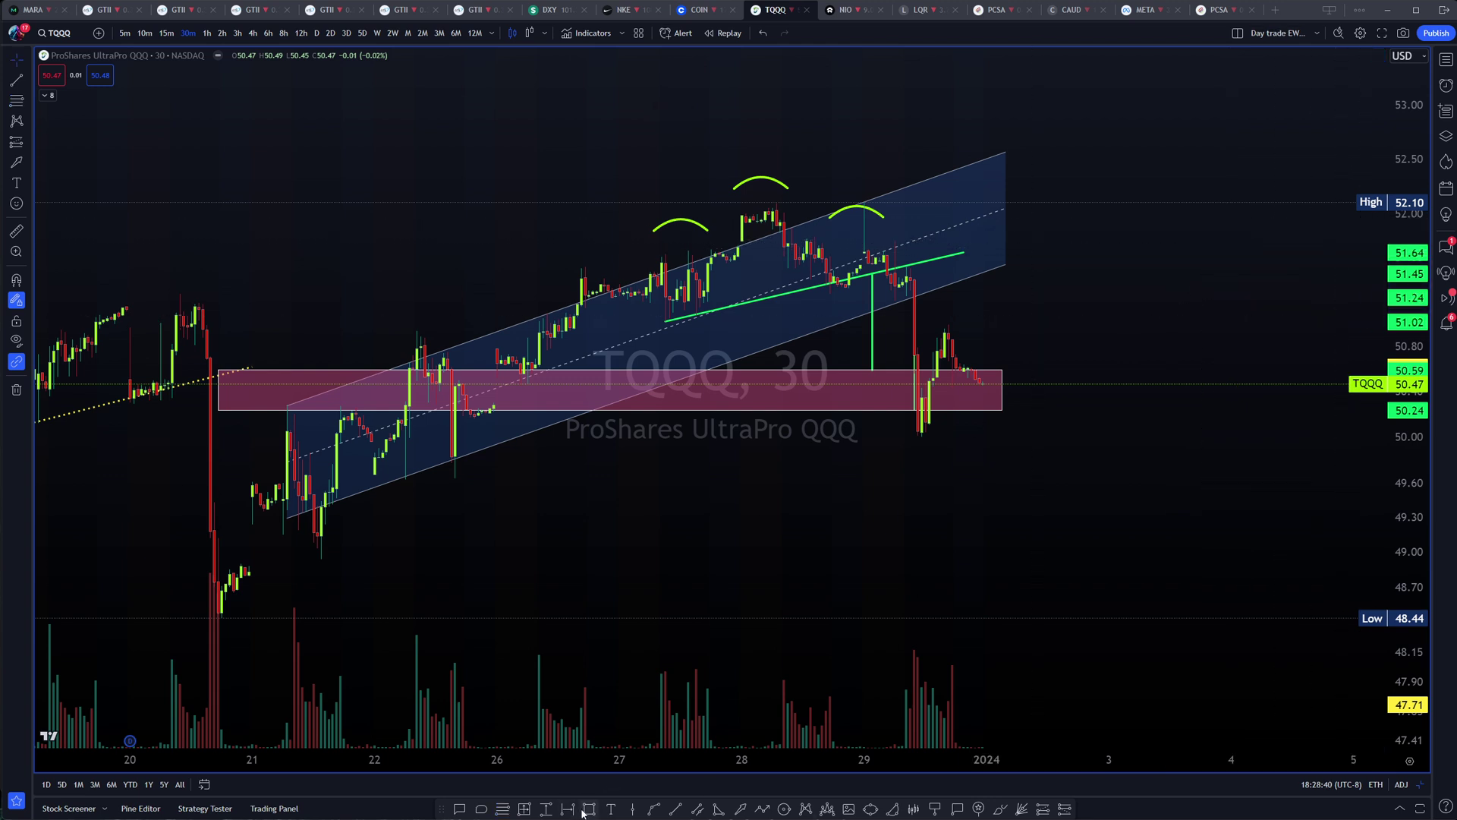
left_click(507, 808)
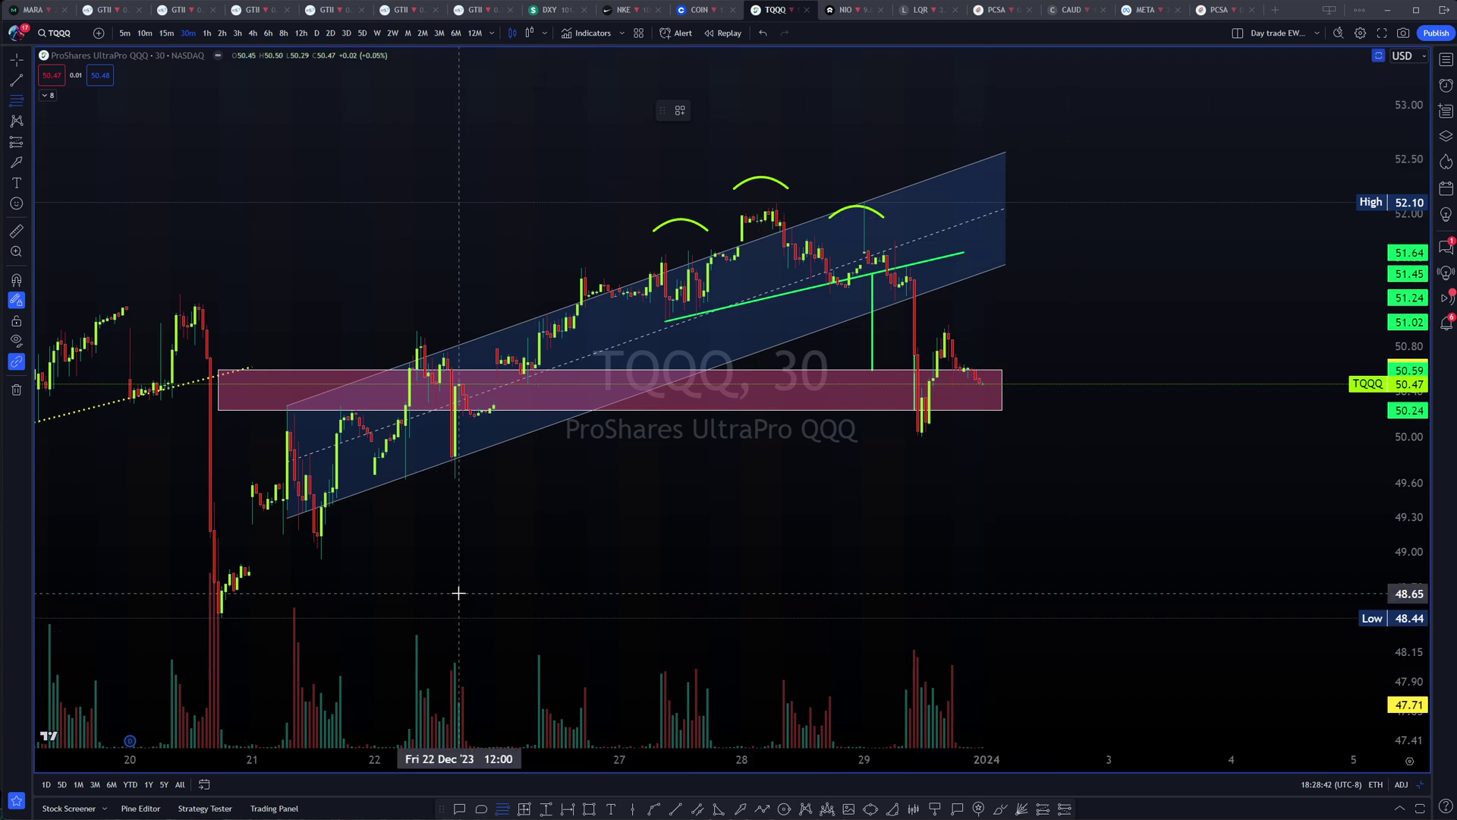
left_click(542, 438)
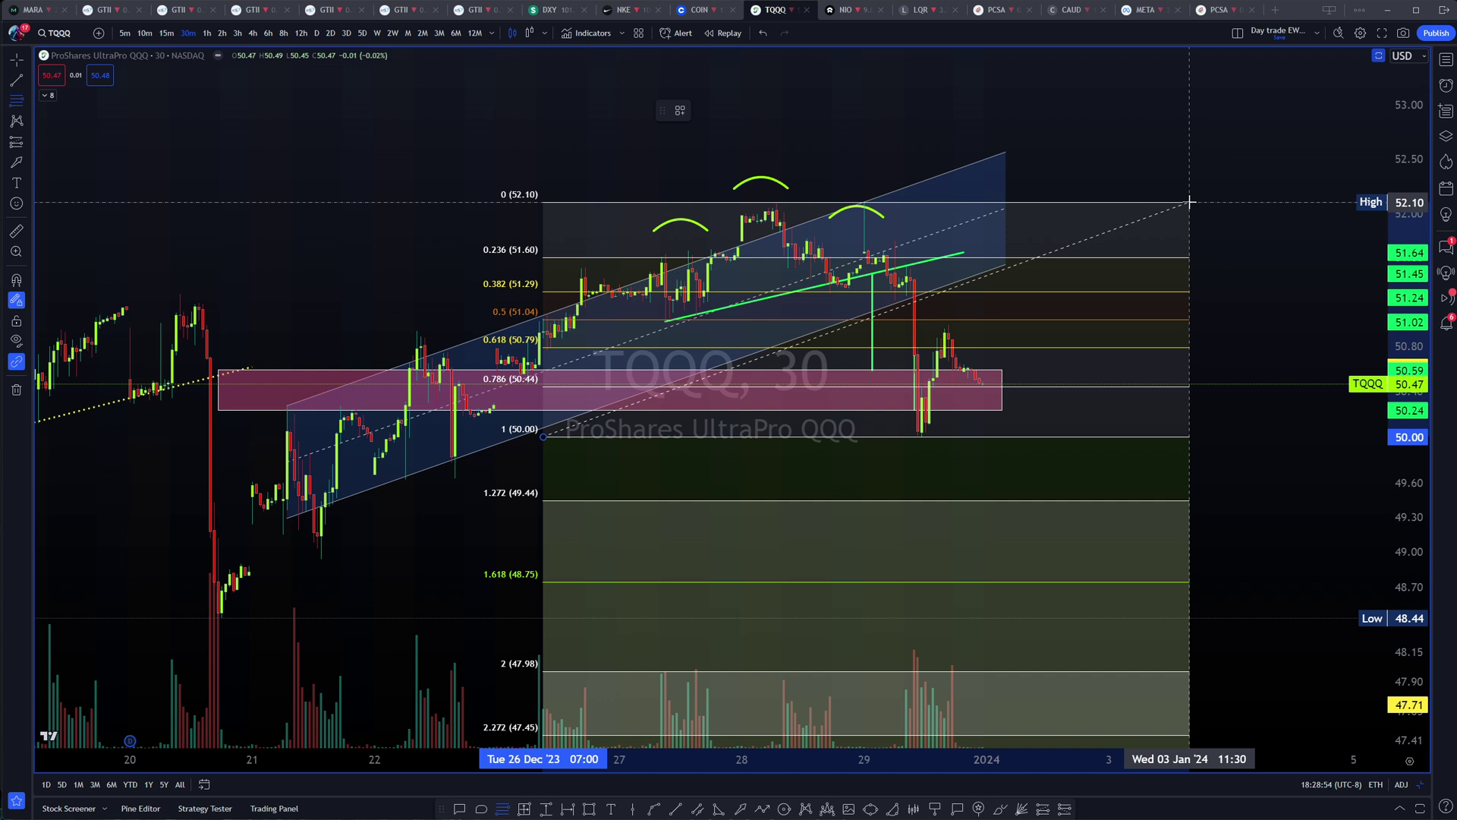
key("Escape")
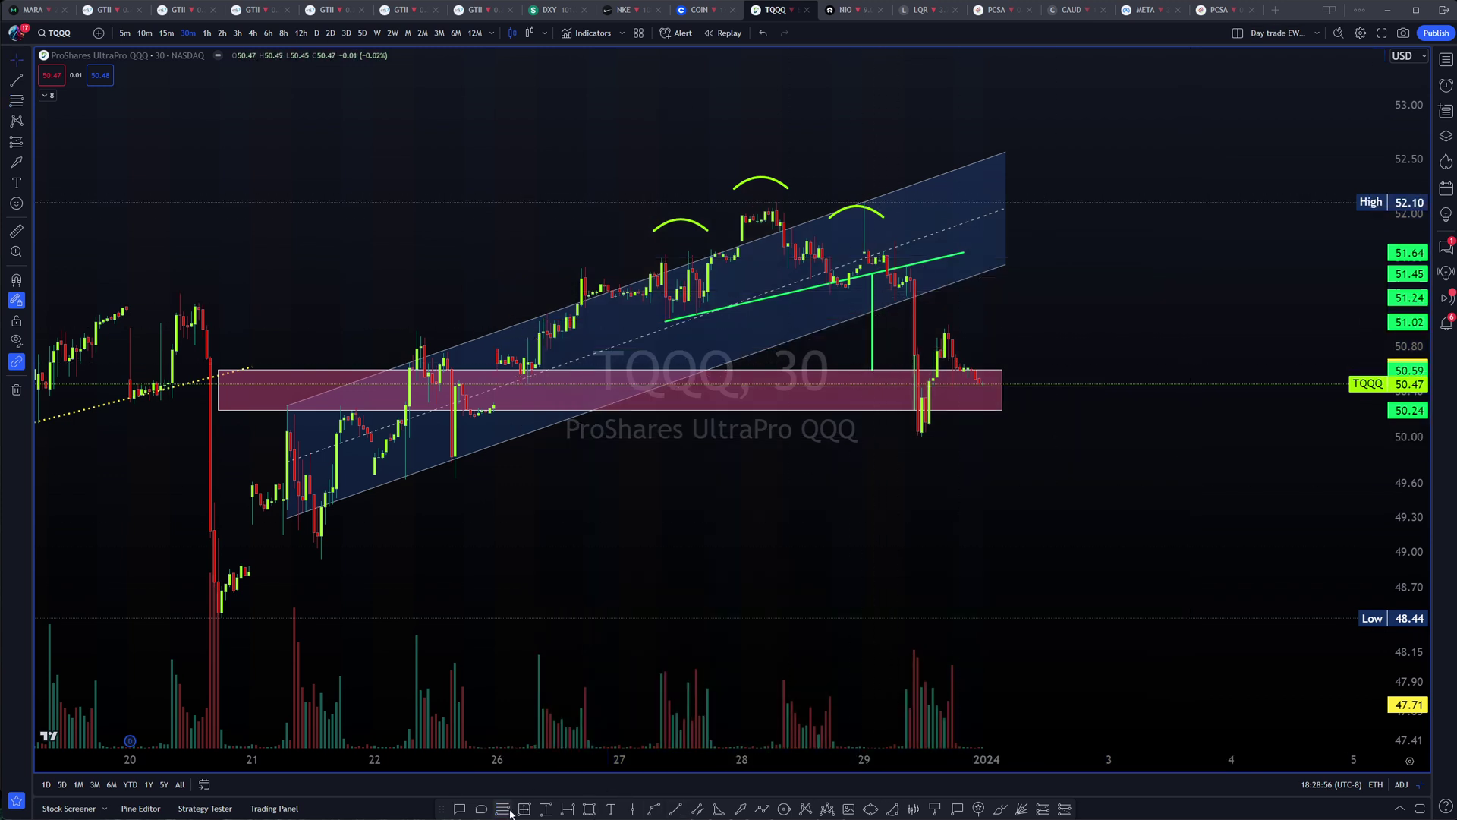
Draw an upward Fib Retracement in the empty space around 4 January, from about 51.22 to 51.76.
left_click(504, 810)
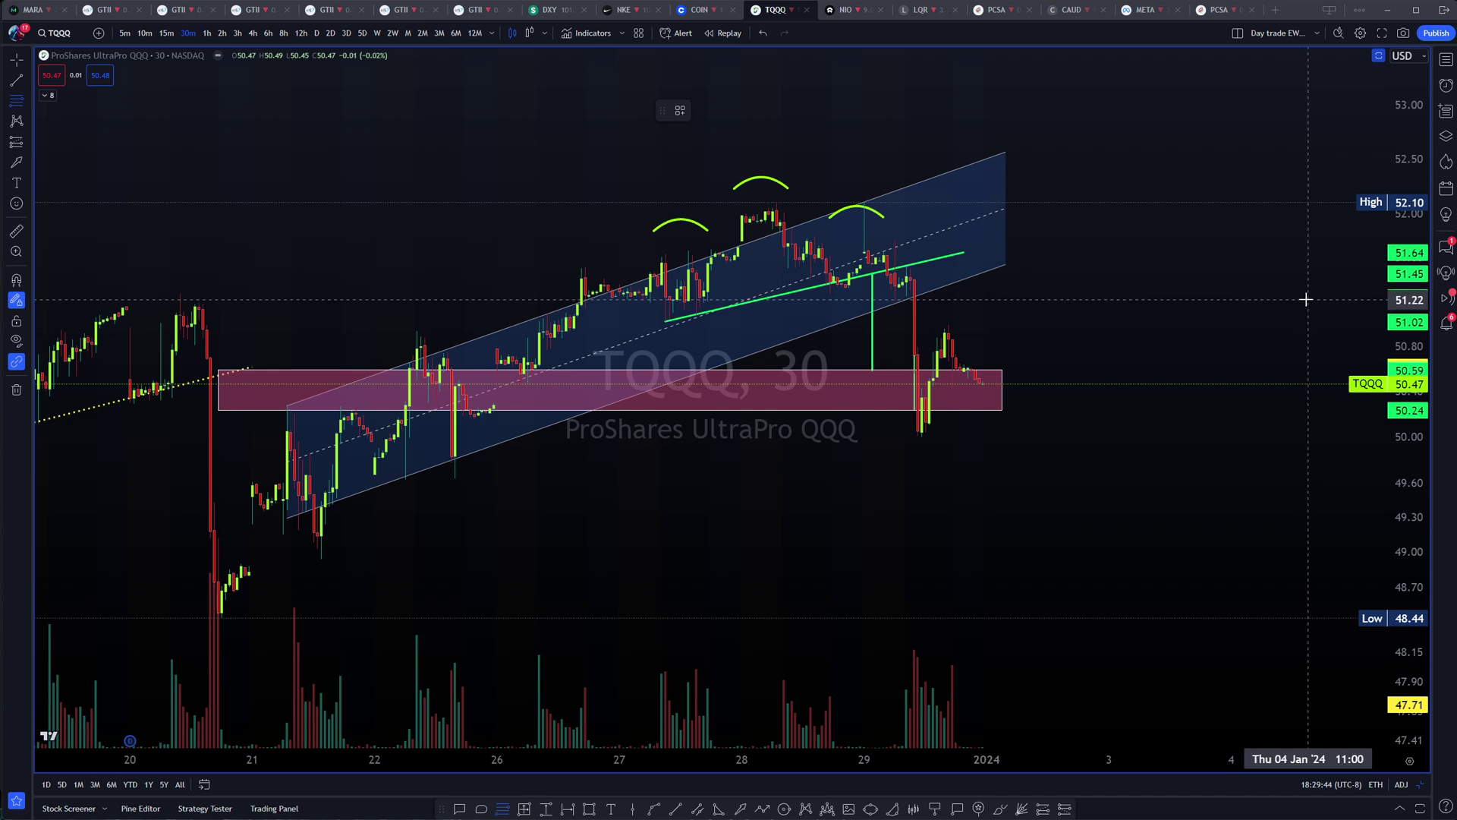
left_click_drag(1305, 299, 1268, 239)
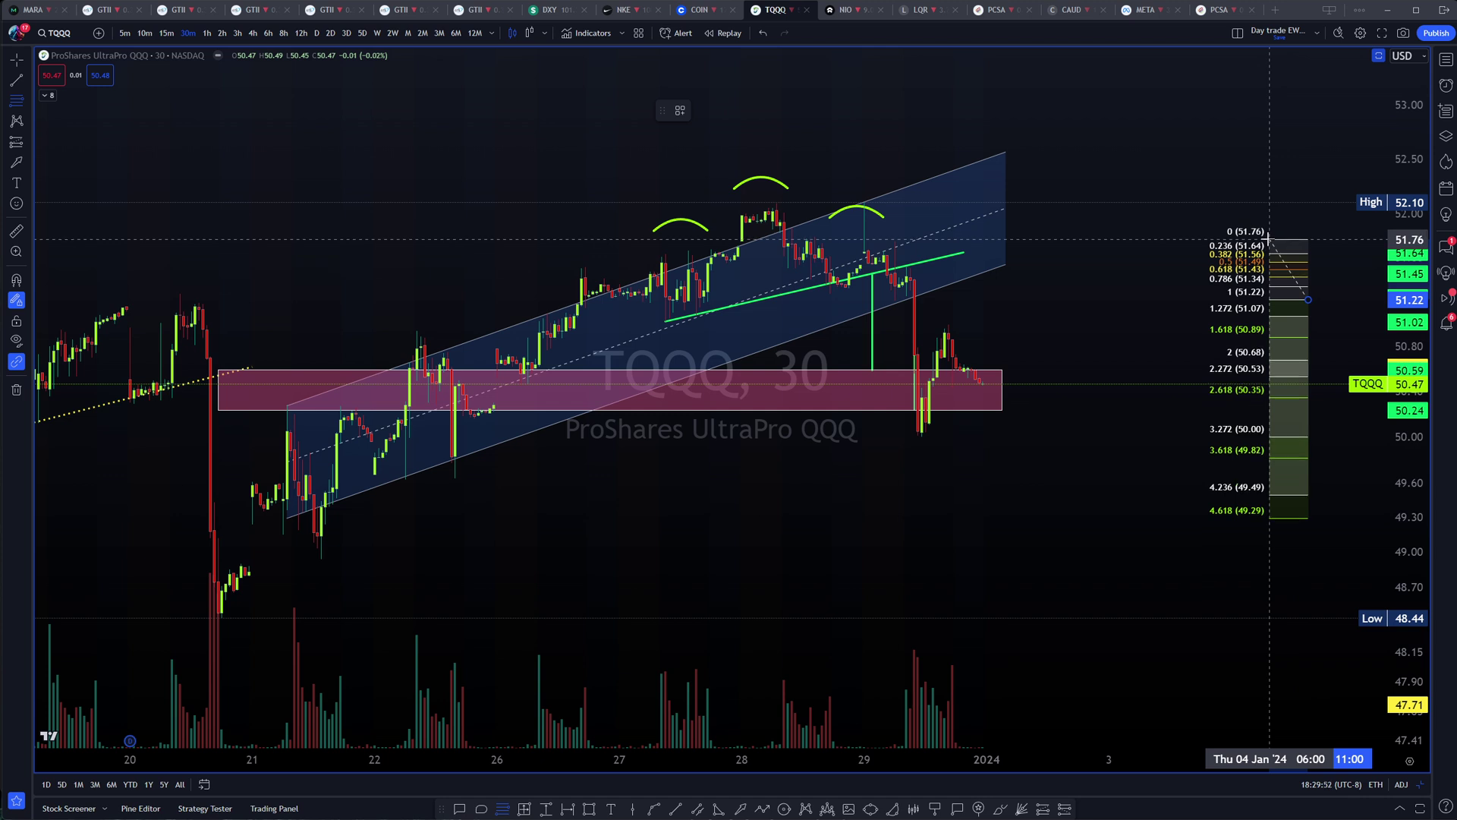
left_click_drag(1268, 239, 1269, 239)
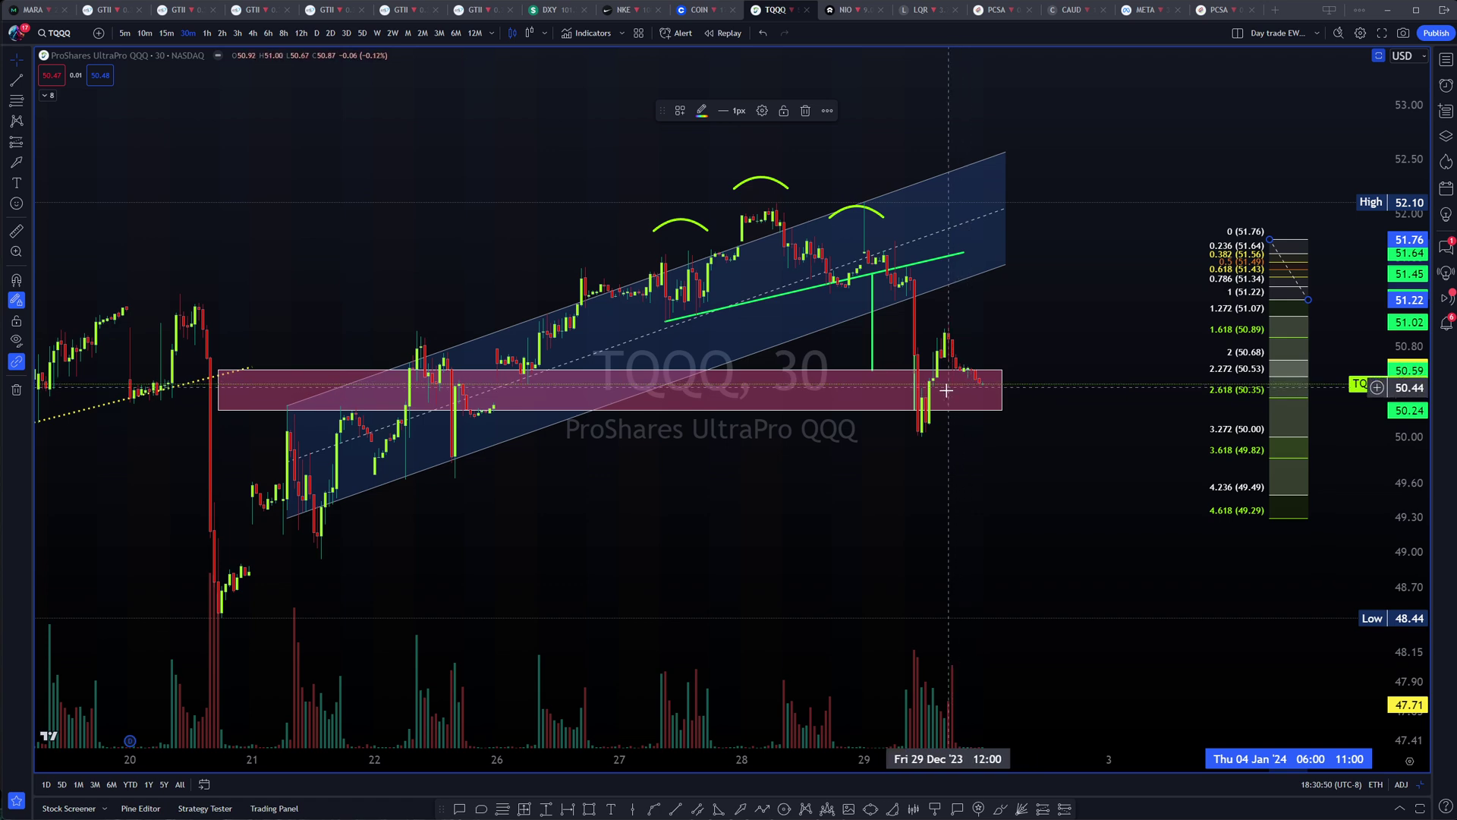
Draw a rectangle over the retracement's 0.382 to 0.618 levels, about 51.55 to 51.43, extending back to 28 December.
scroll(910, 494, "up", 3)
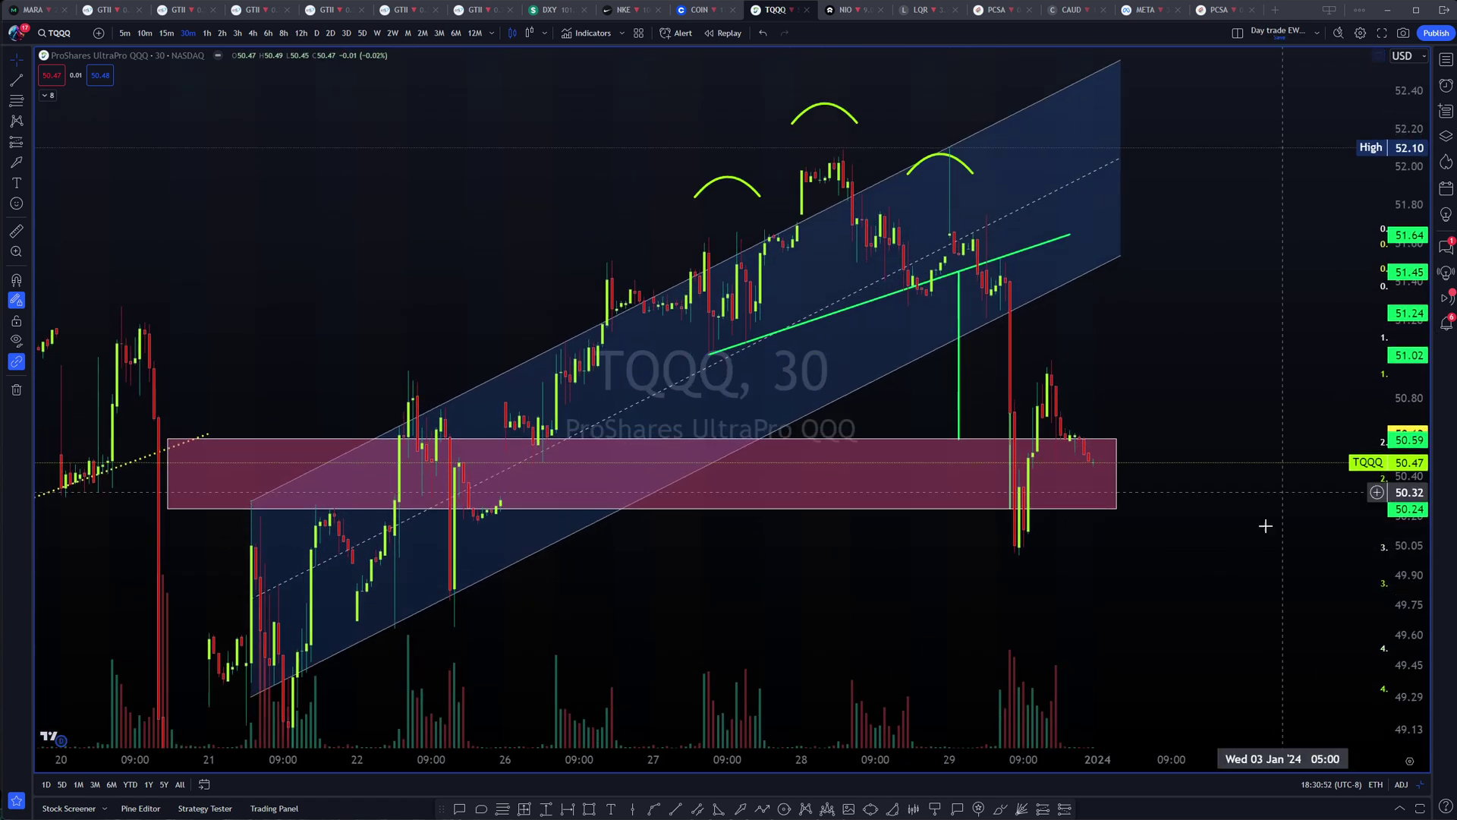
left_click_drag(1265, 526, 579, 410)
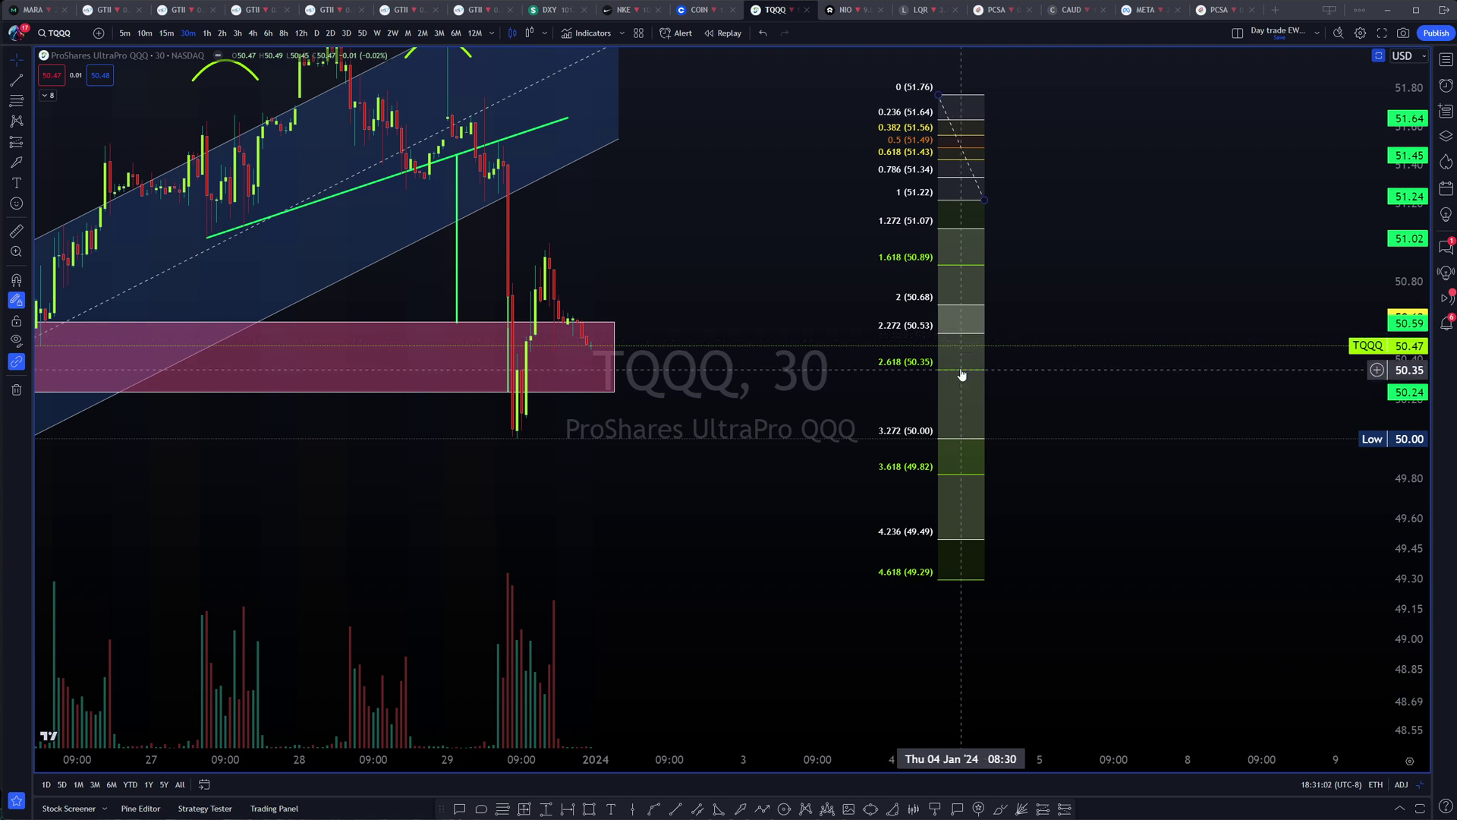
left_click_drag(756, 450, 937, 456)
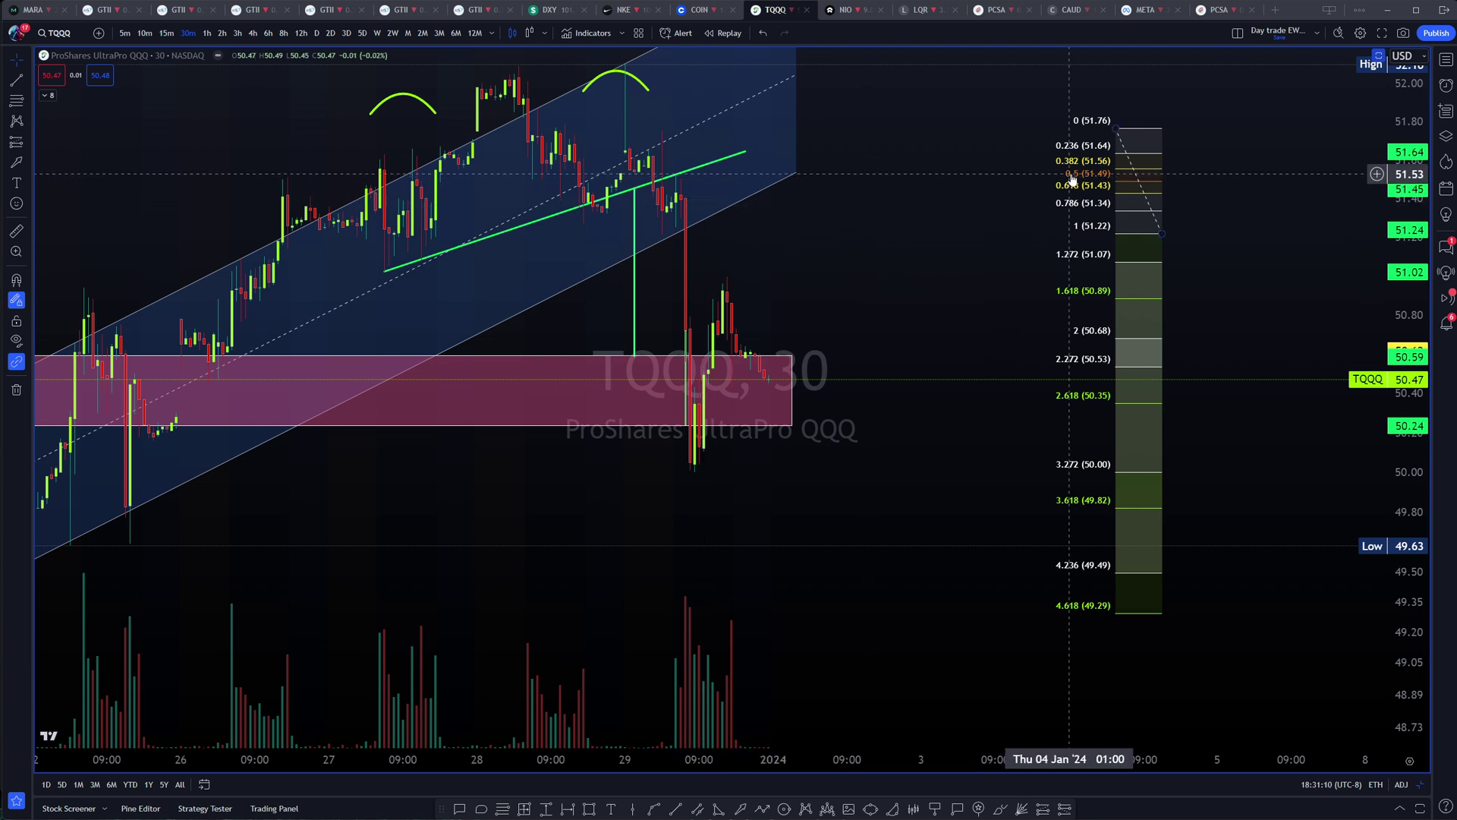
left_click(582, 812)
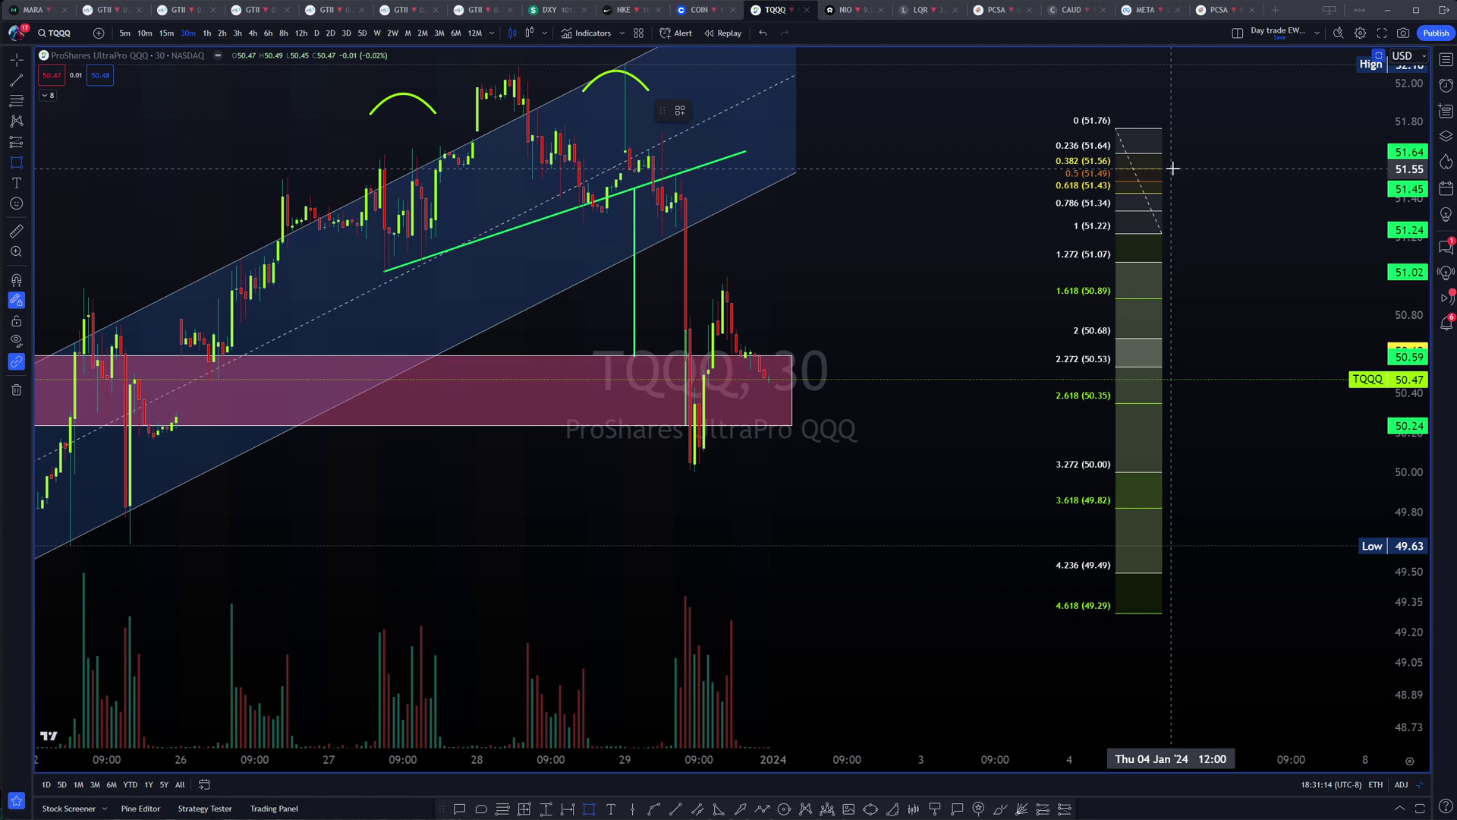
left_click_drag(1173, 168, 616, 193)
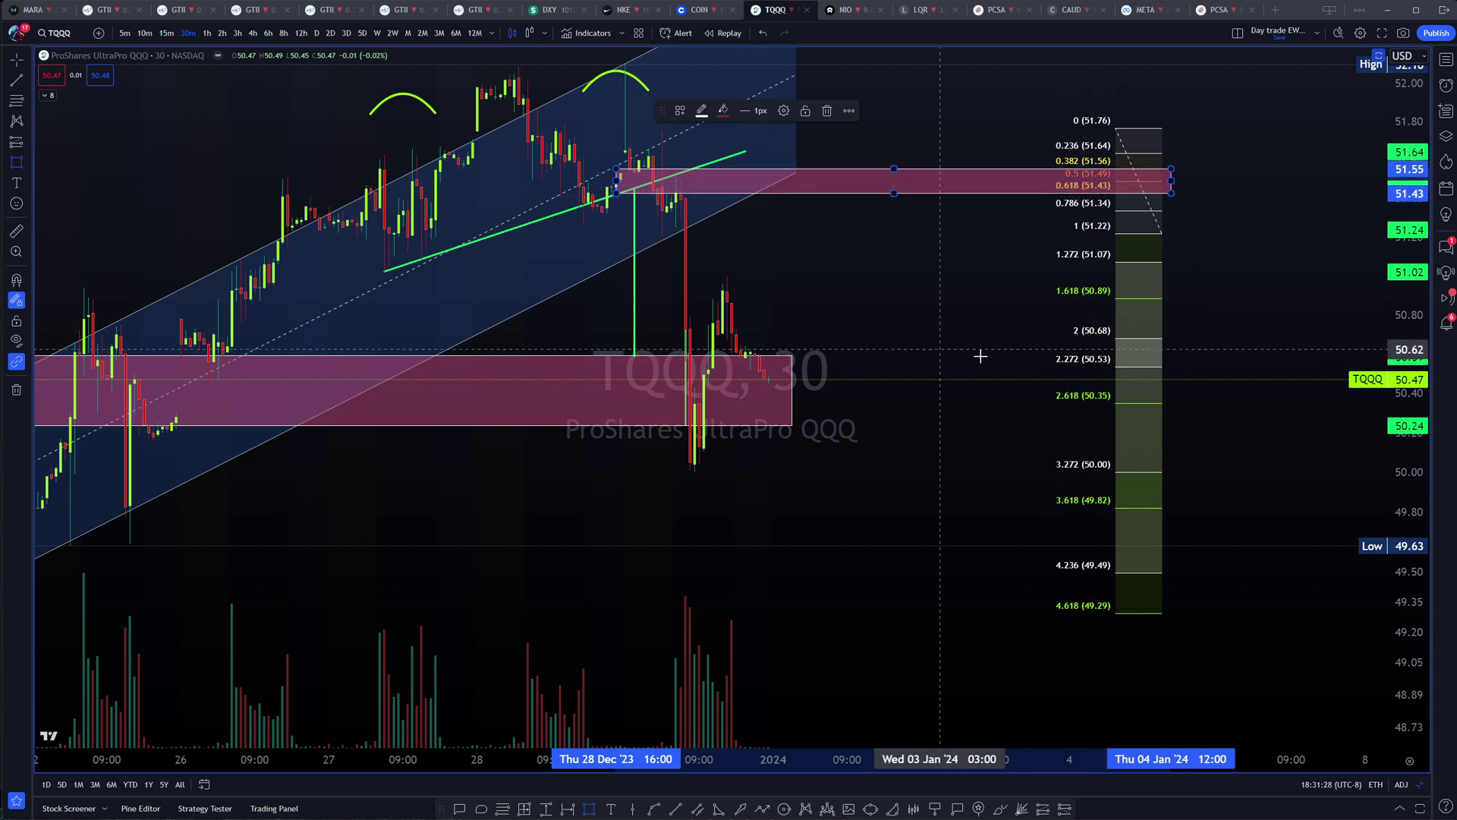
Examine the rectangle zone around the 0.382 to 0.618 levels against the 29 December candles and the retracement levels.
left_click_drag(1108, 302, 1208, 348)
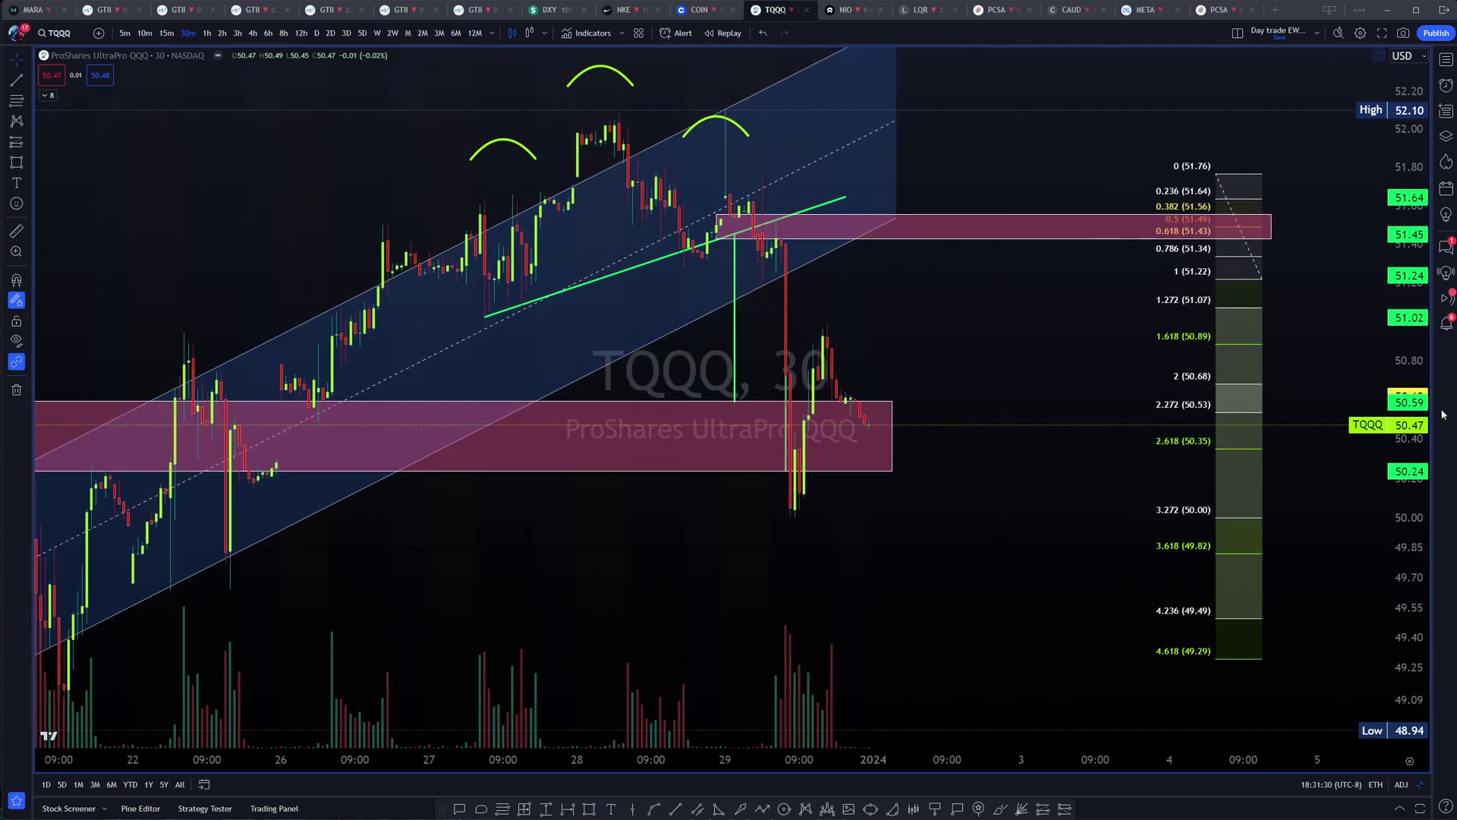
scroll(1414, 326, "up", 2)
scroll(1008, 285, "up", 3)
left_click_drag(917, 290, 917, 326)
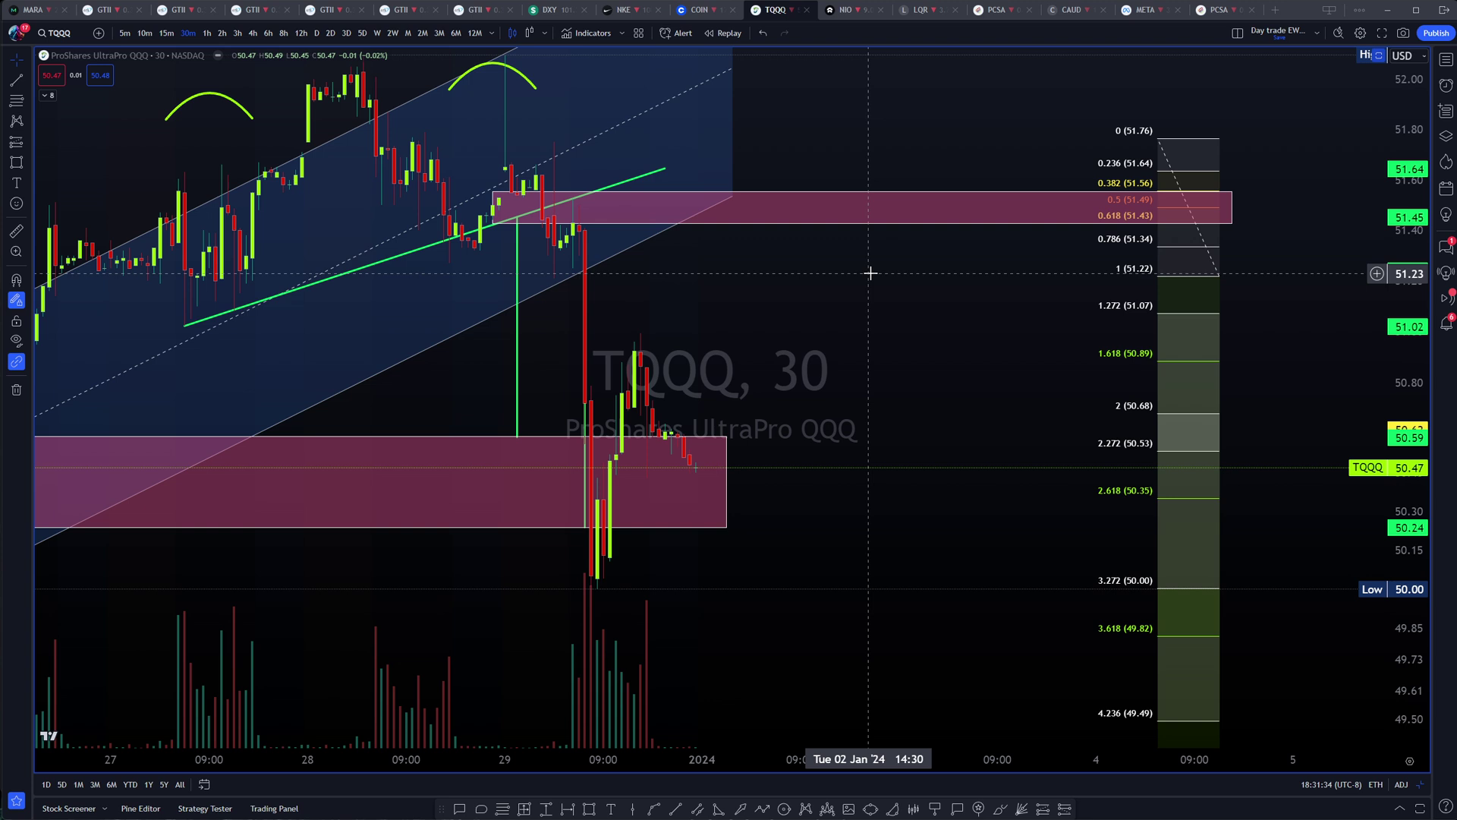
left_click_drag(870, 273, 880, 289)
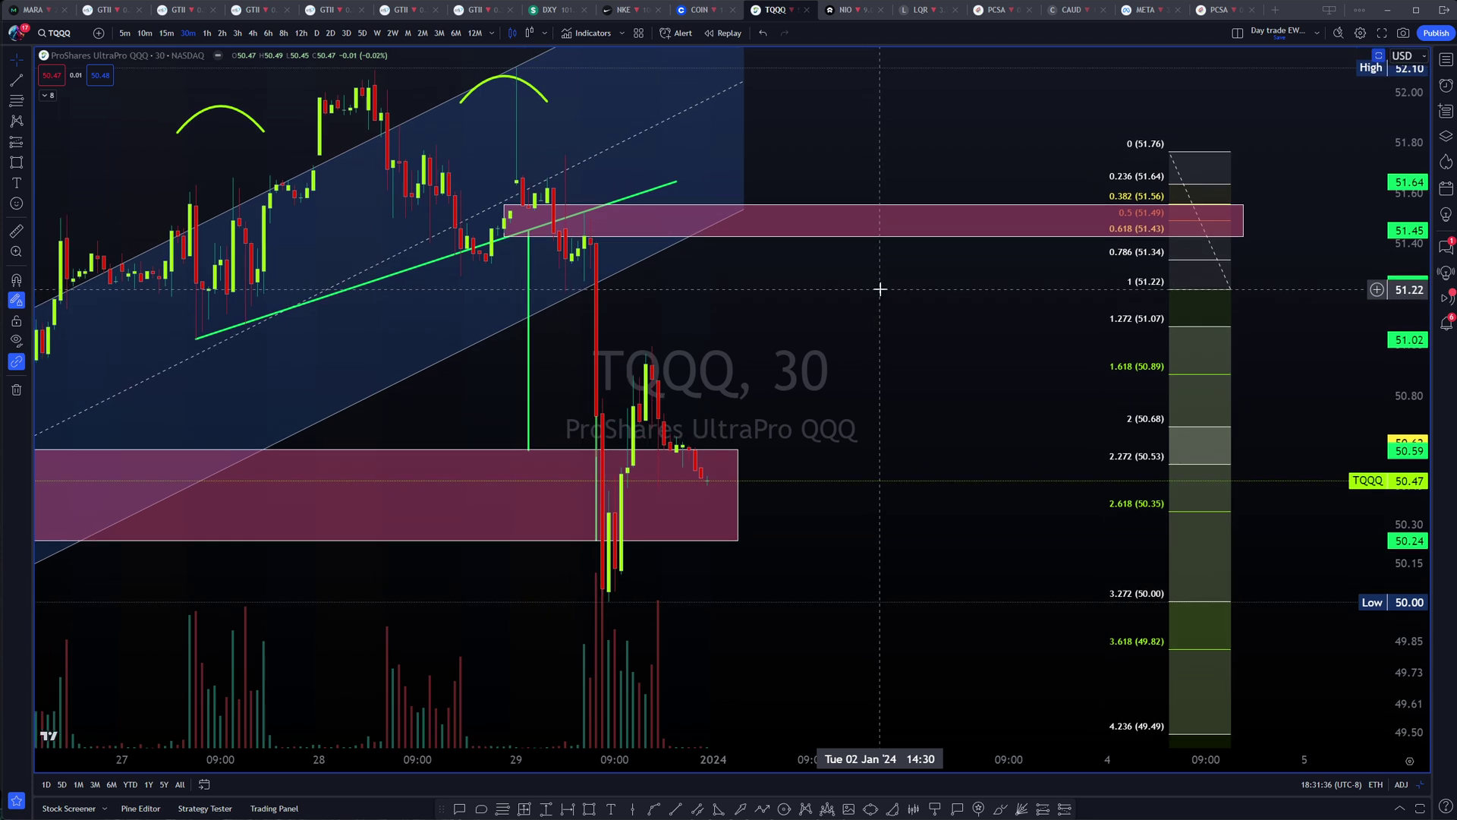
left_click_drag(903, 297, 959, 308)
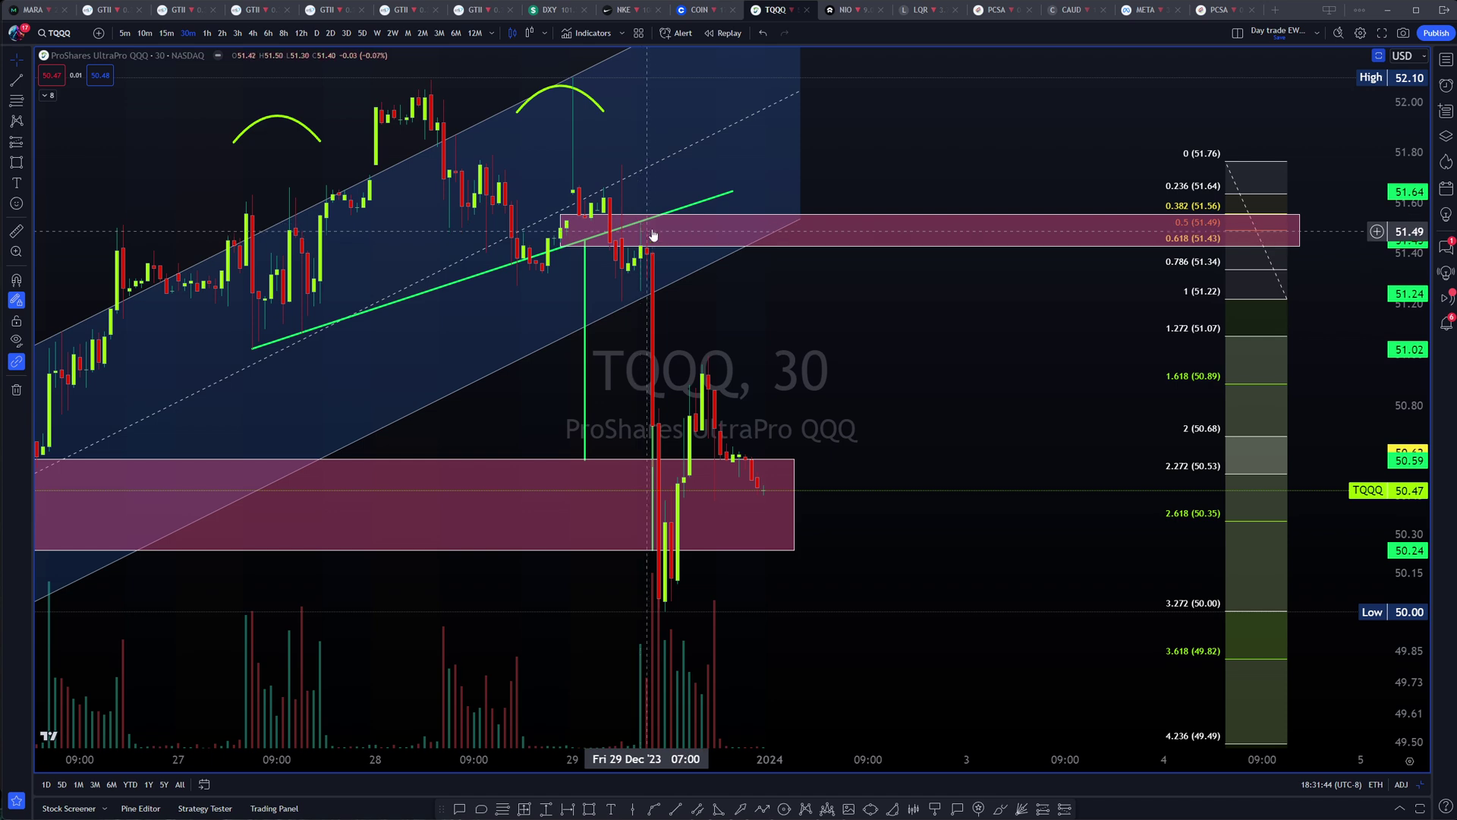
Examine the 29 December breakdown and rebound candles against the rectangle zone, the retracement levels and the wider upward channel.
scroll(491, 272, "up", 3)
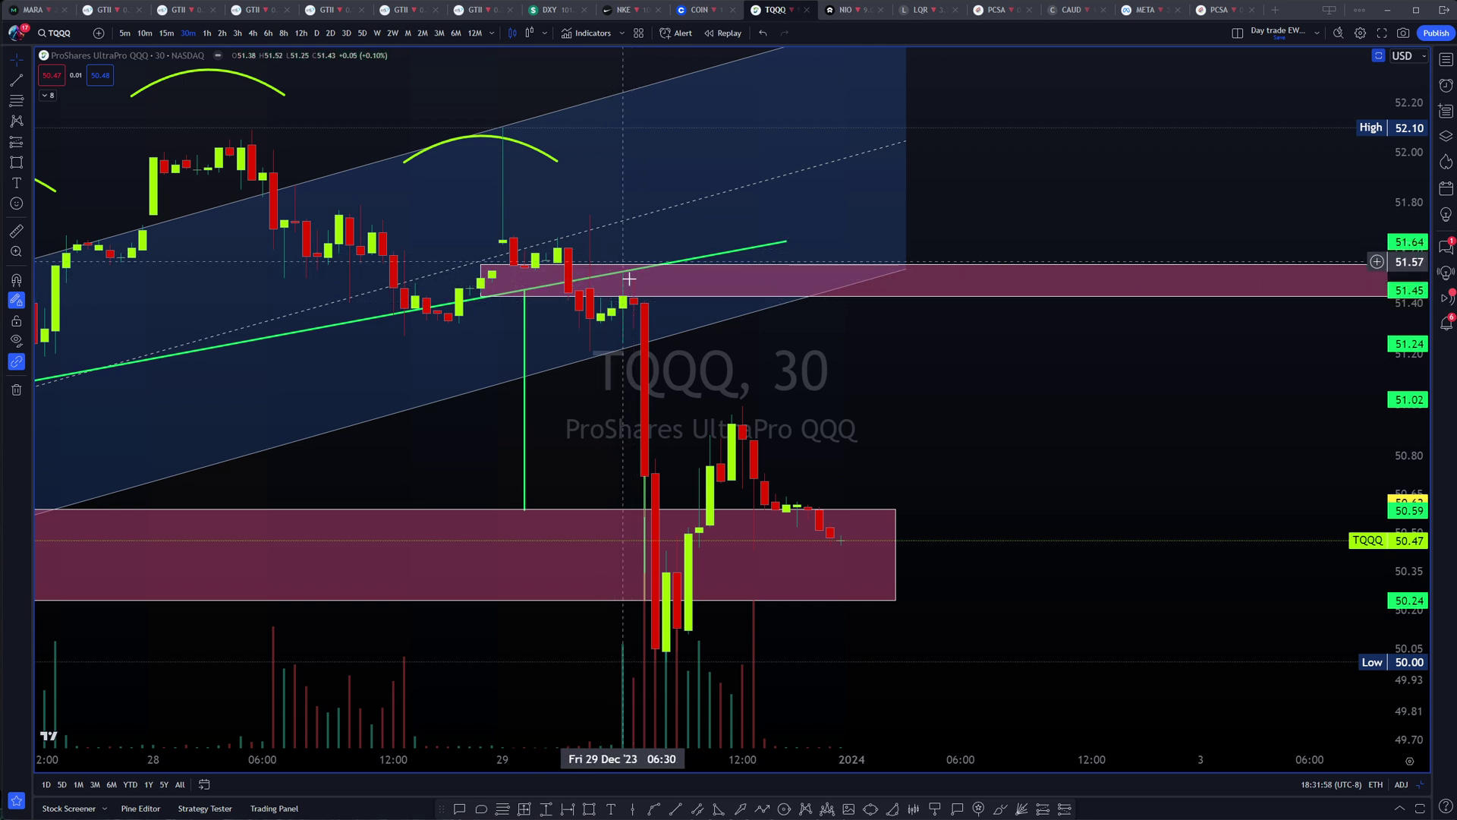
left_click_drag(847, 373, 729, 332)
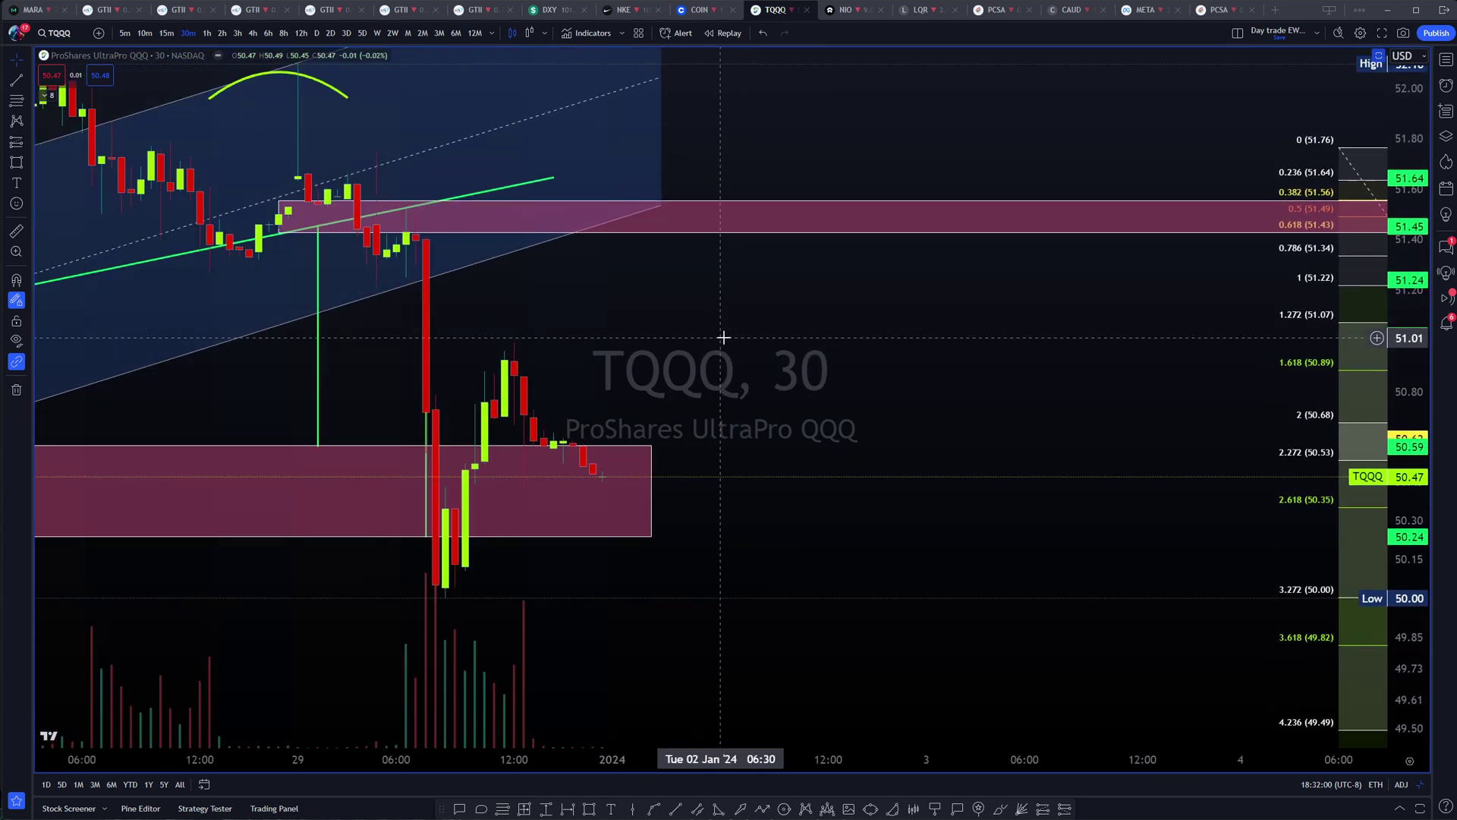
scroll(868, 364, "down", 2)
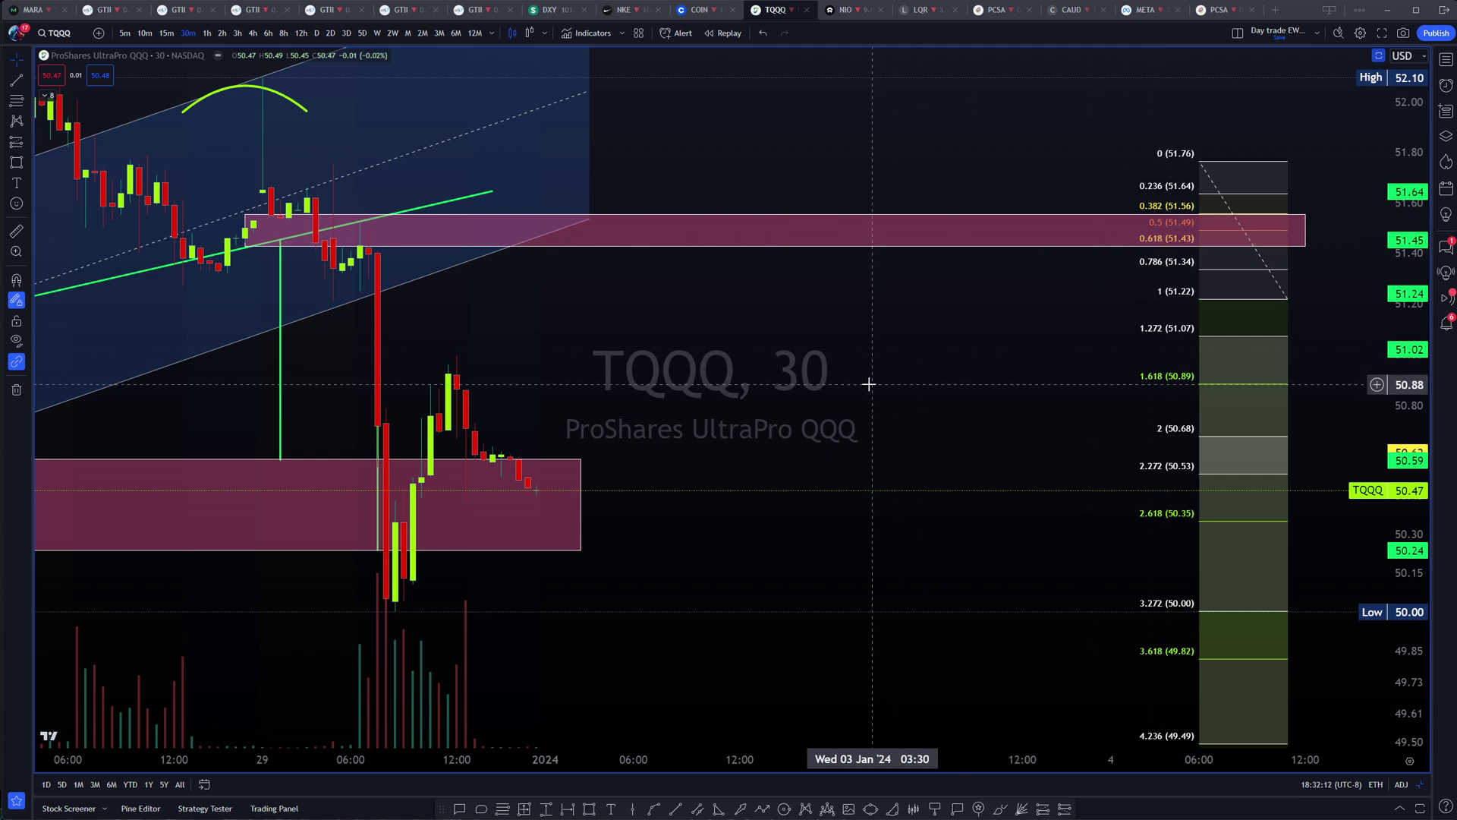
scroll(869, 384, "left", 3)
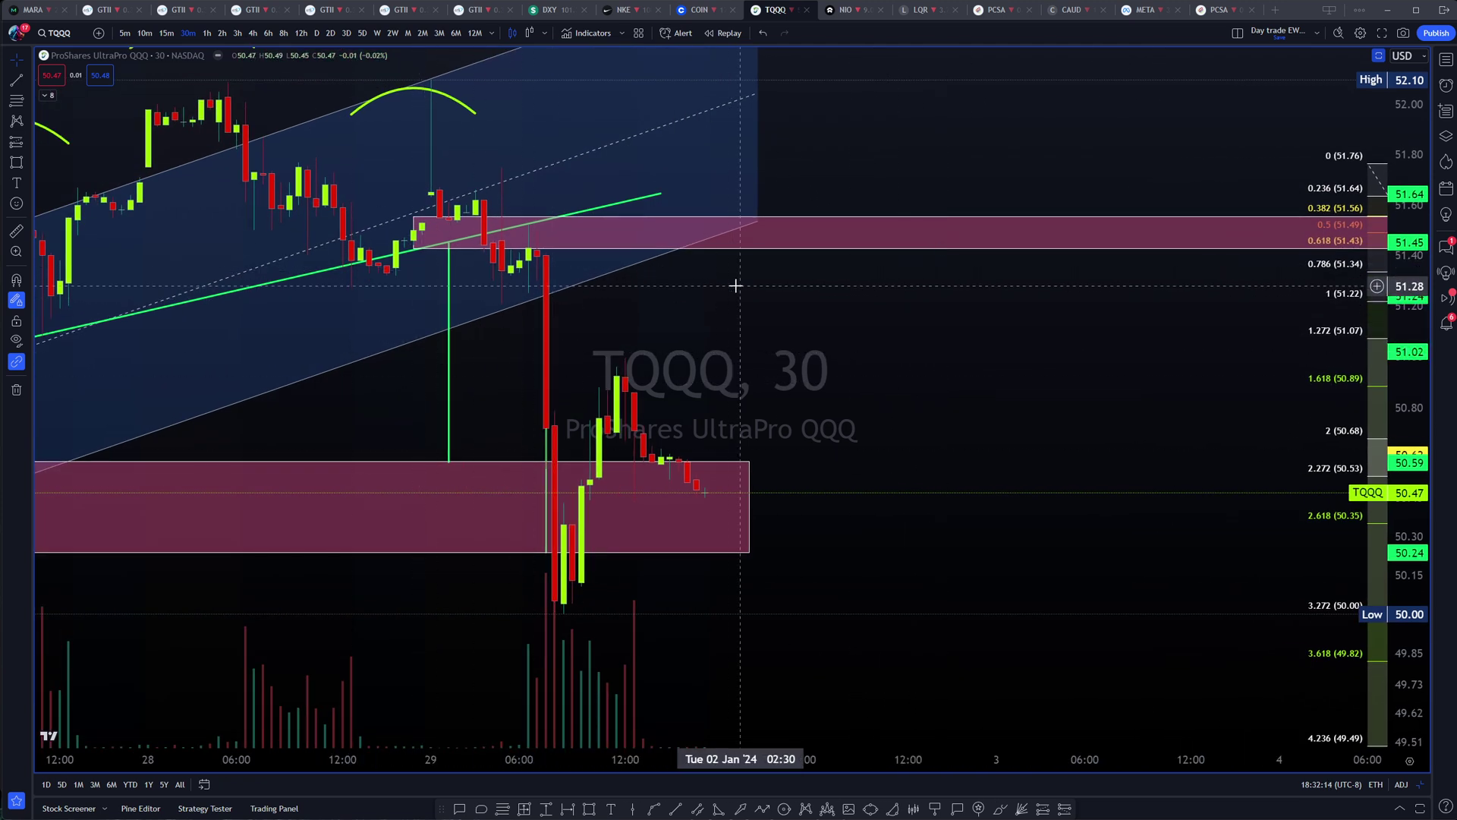
scroll(740, 307, "down", 2)
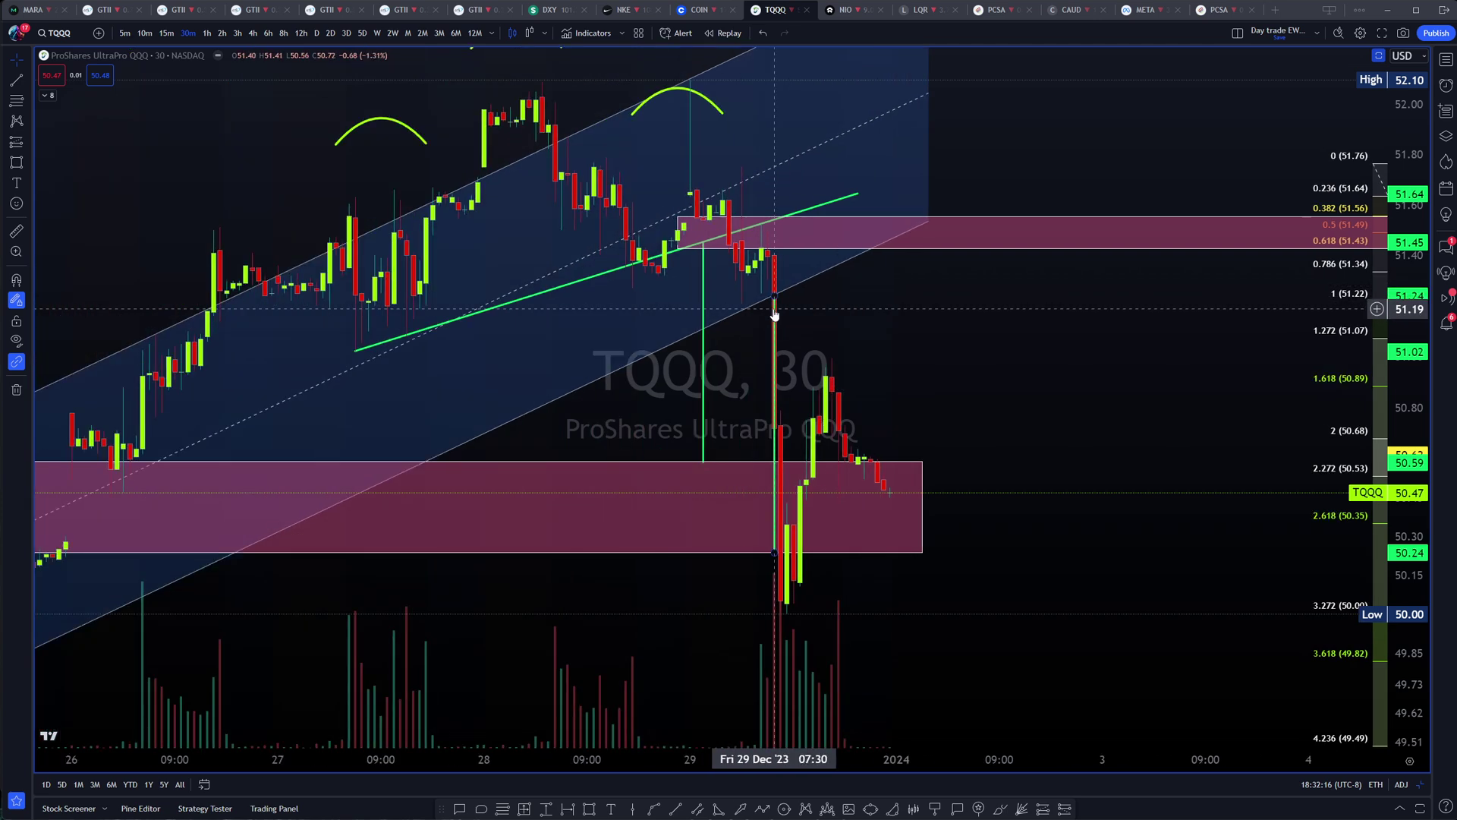
scroll(845, 332, "down", 3)
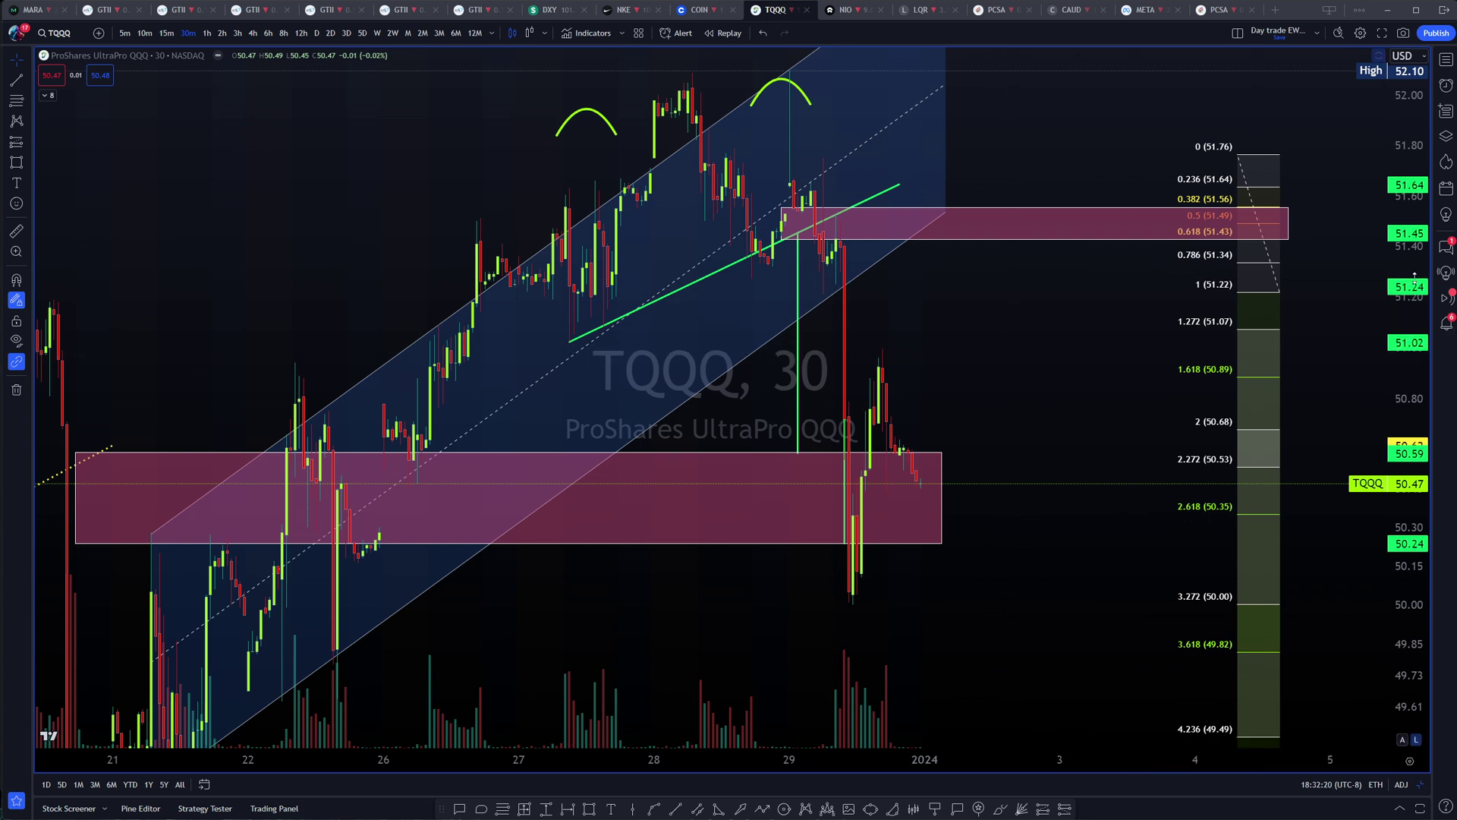
scroll(1407, 304, "down", 3)
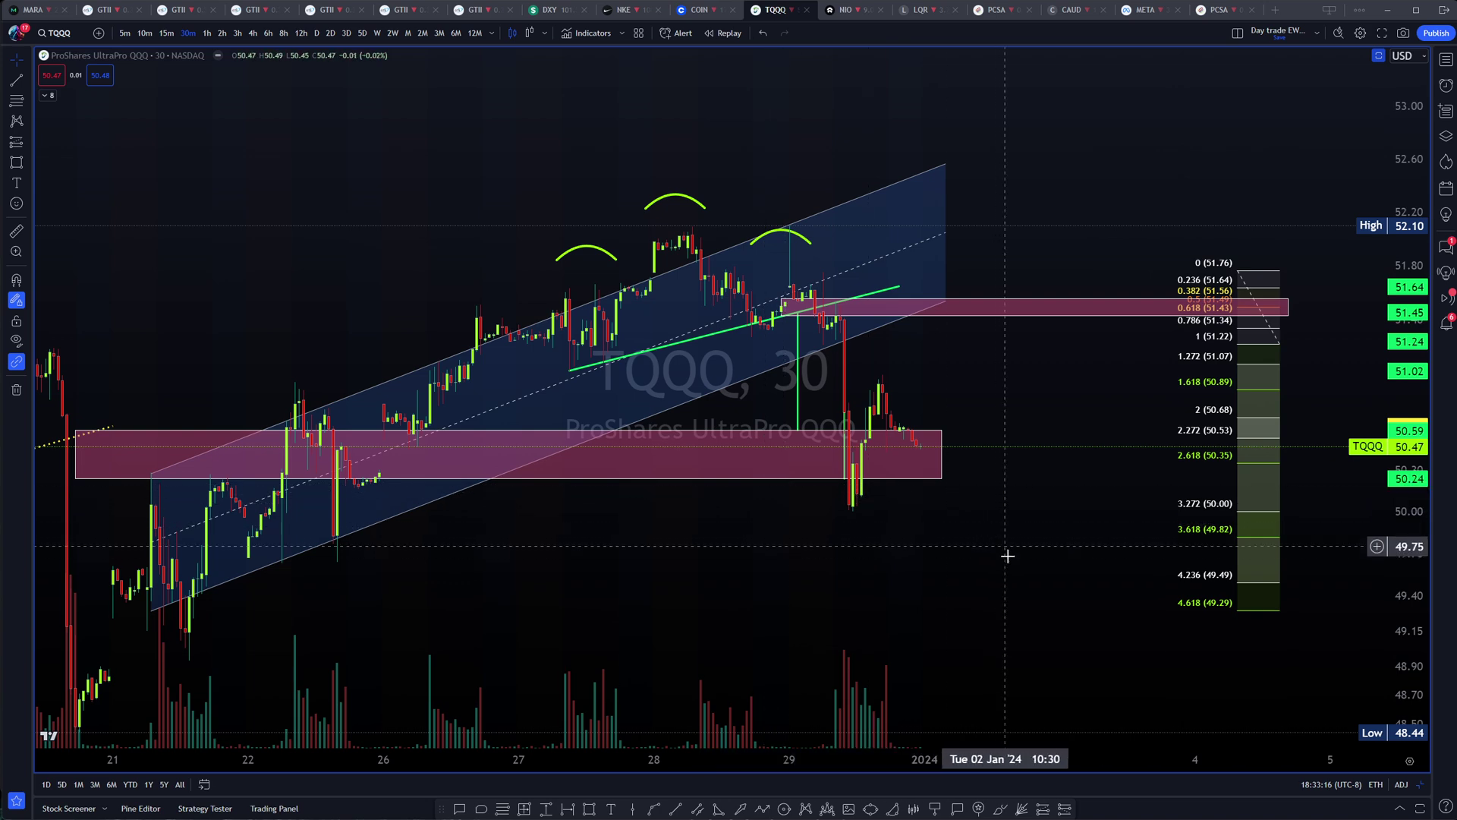
Draw an upward Fib Retracement around 8 January from about 50.00 to 51.01, and examine its downward extension levels.
scroll(1005, 558, "up", 5)
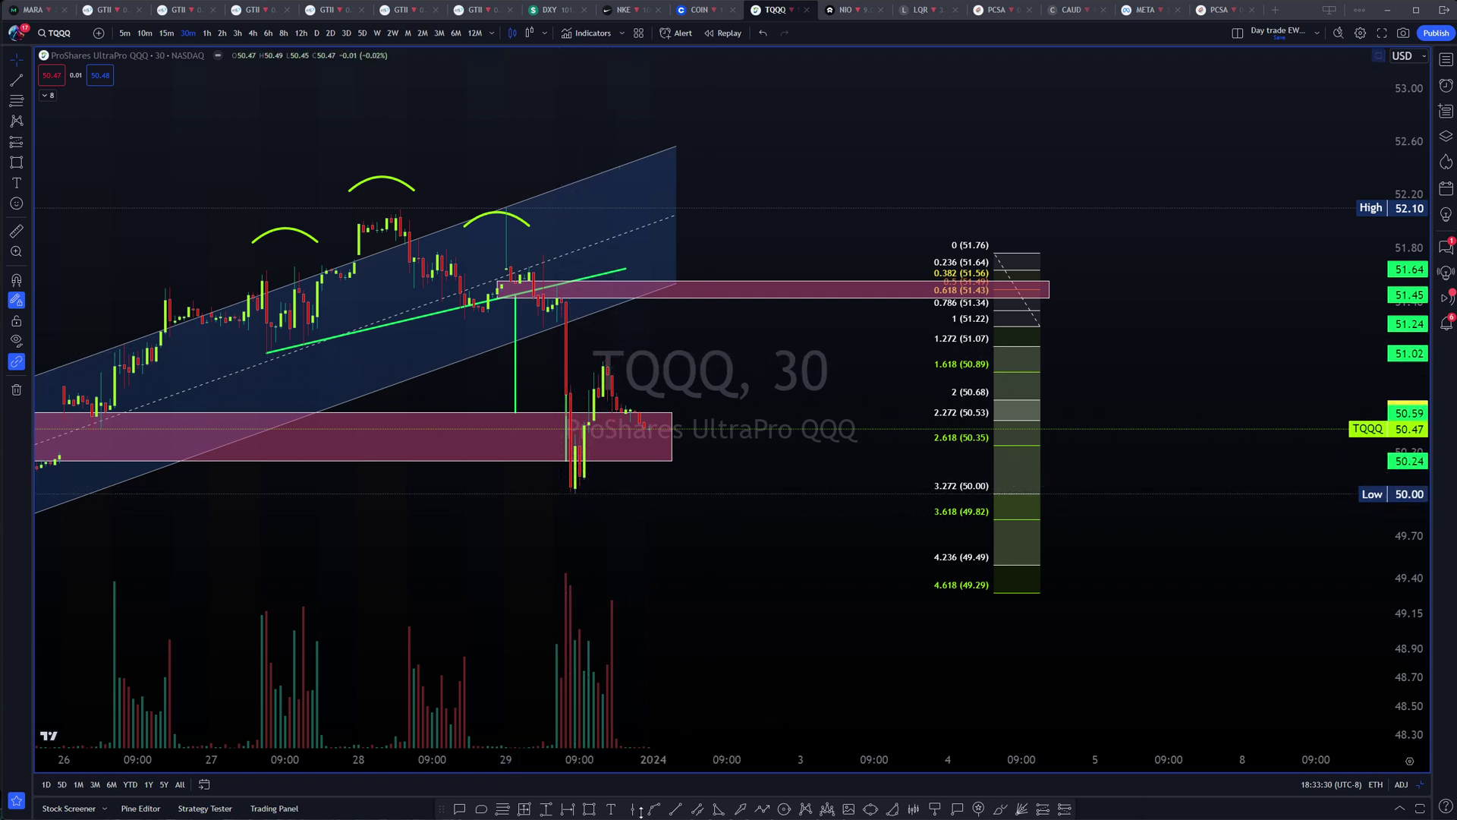
left_click(503, 810)
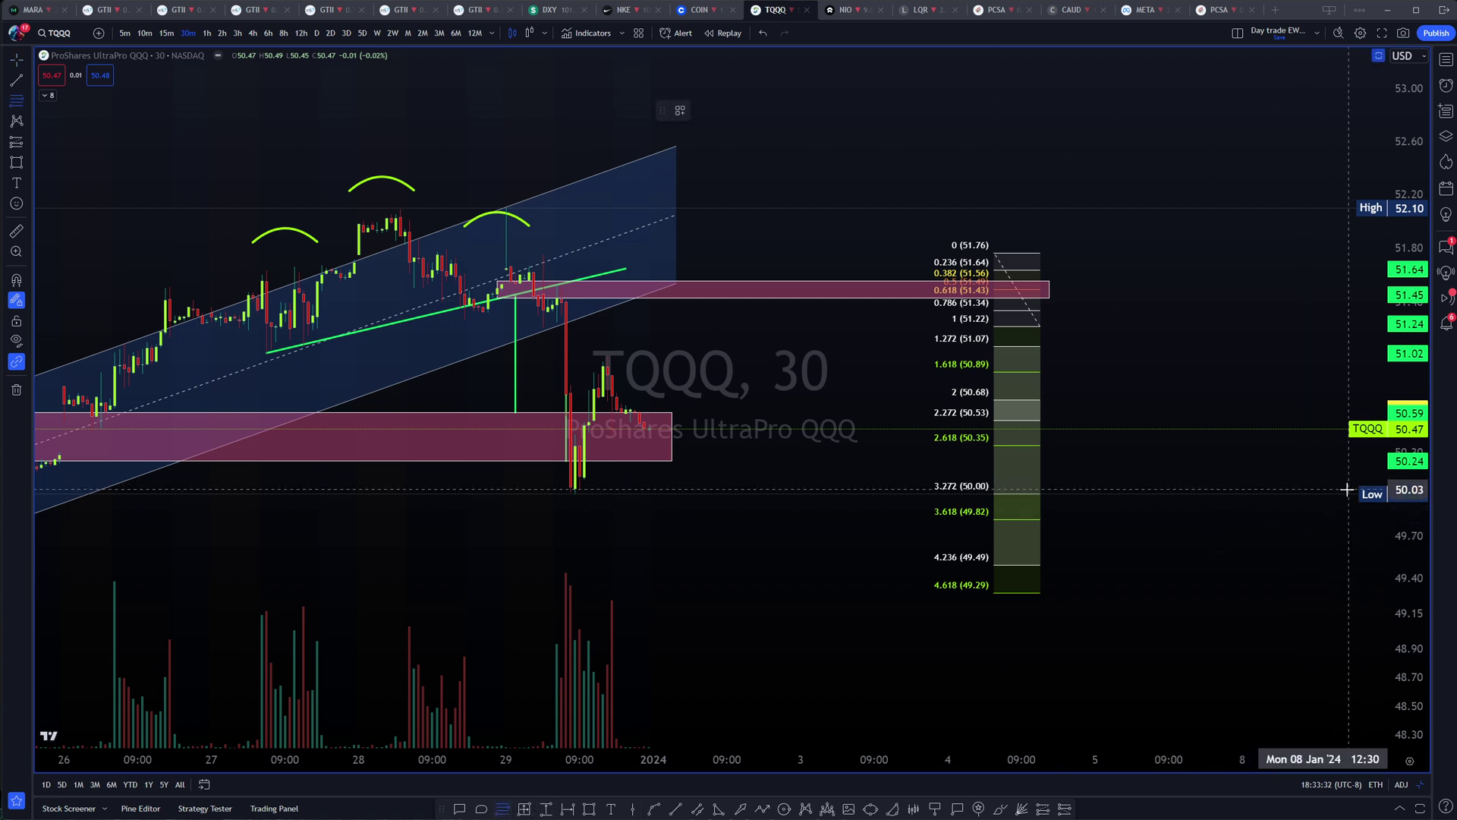
left_click(1292, 493)
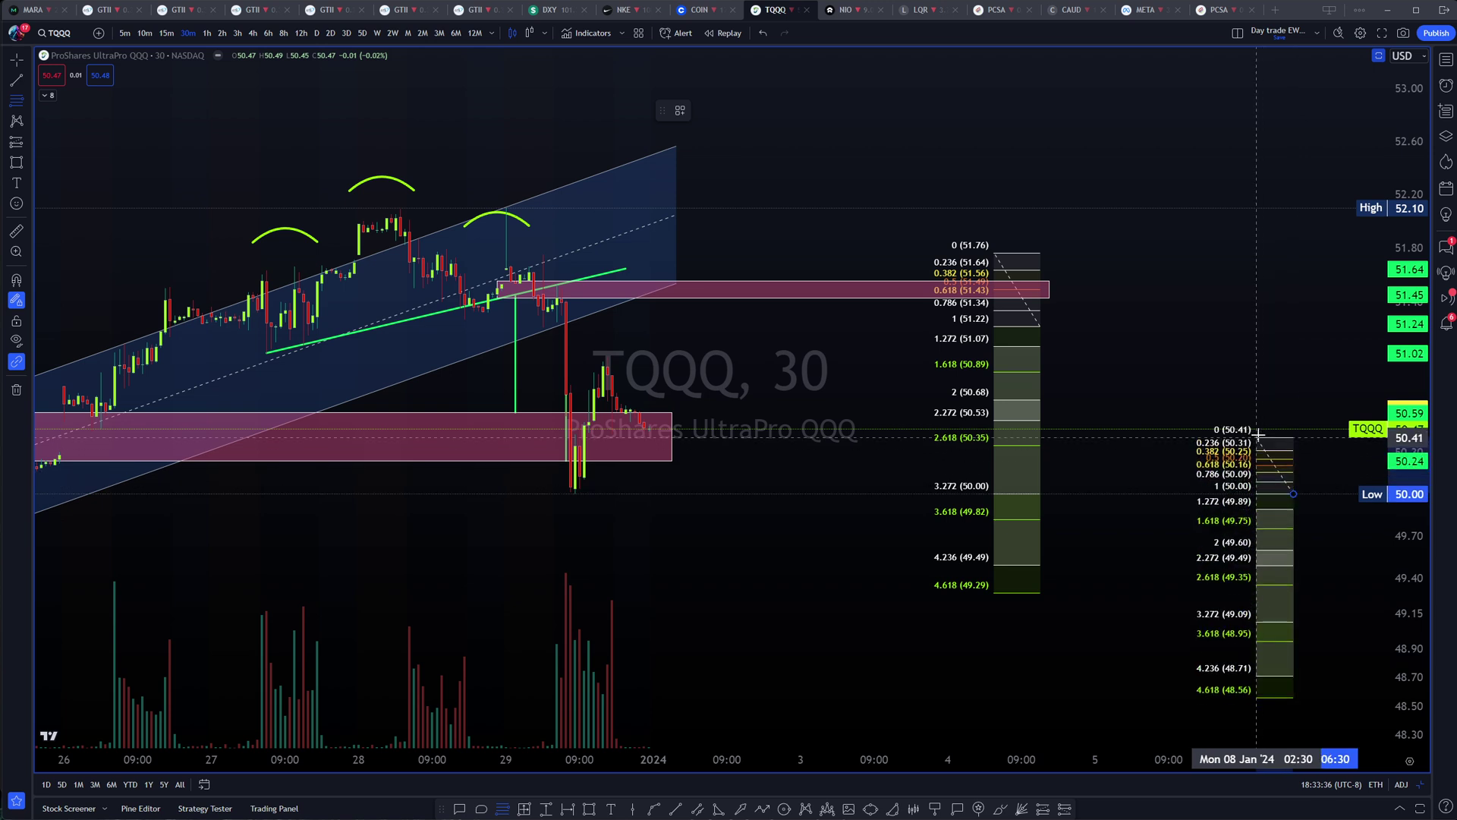
left_click(1257, 354)
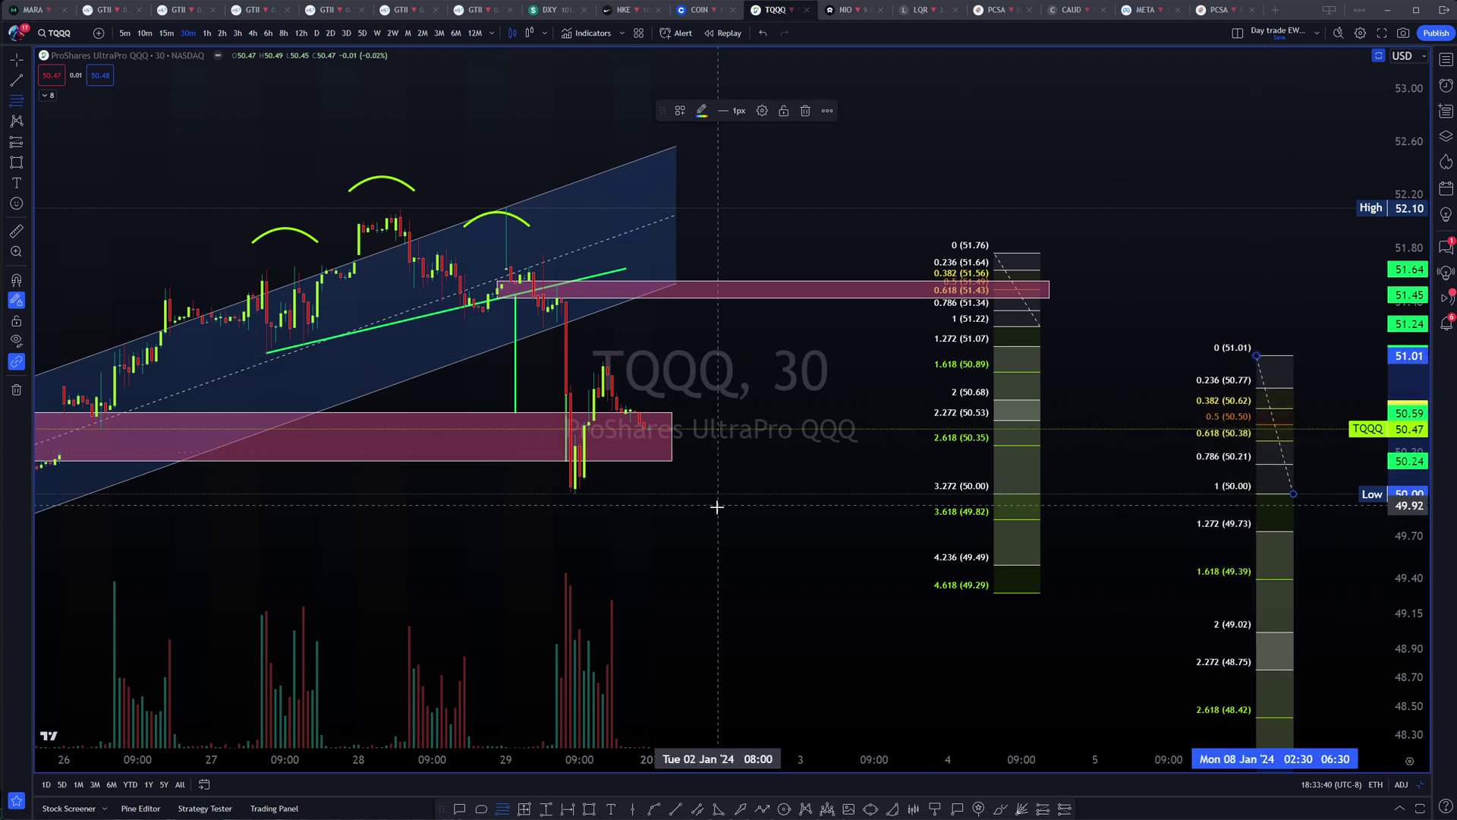
mouse_move(632, 529)
left_mouse_down()
mouse_move(563, 459)
mouse_move(506, 456)
left_mouse_up()
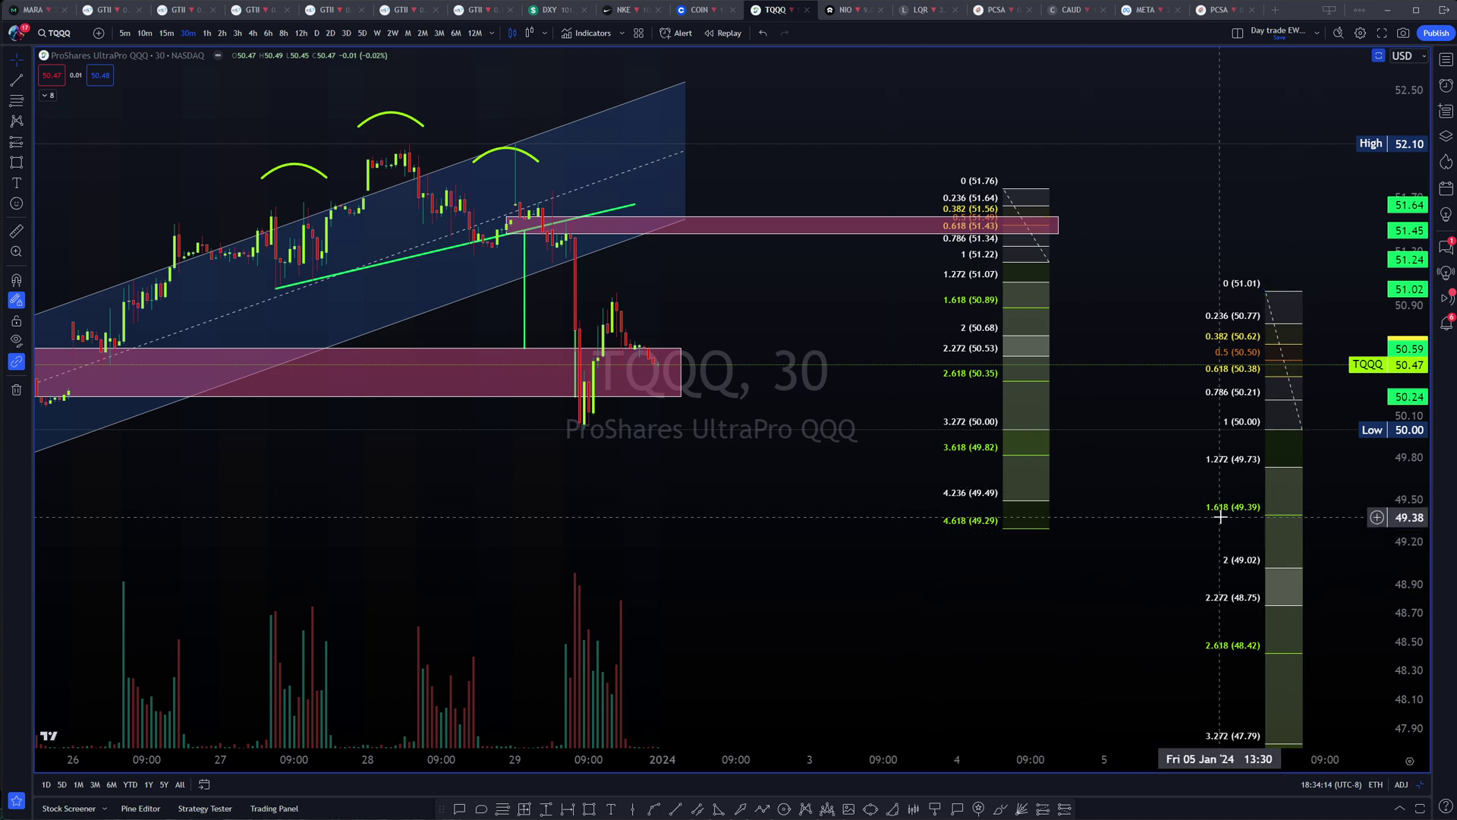
scroll(1219, 517, "down", 5)
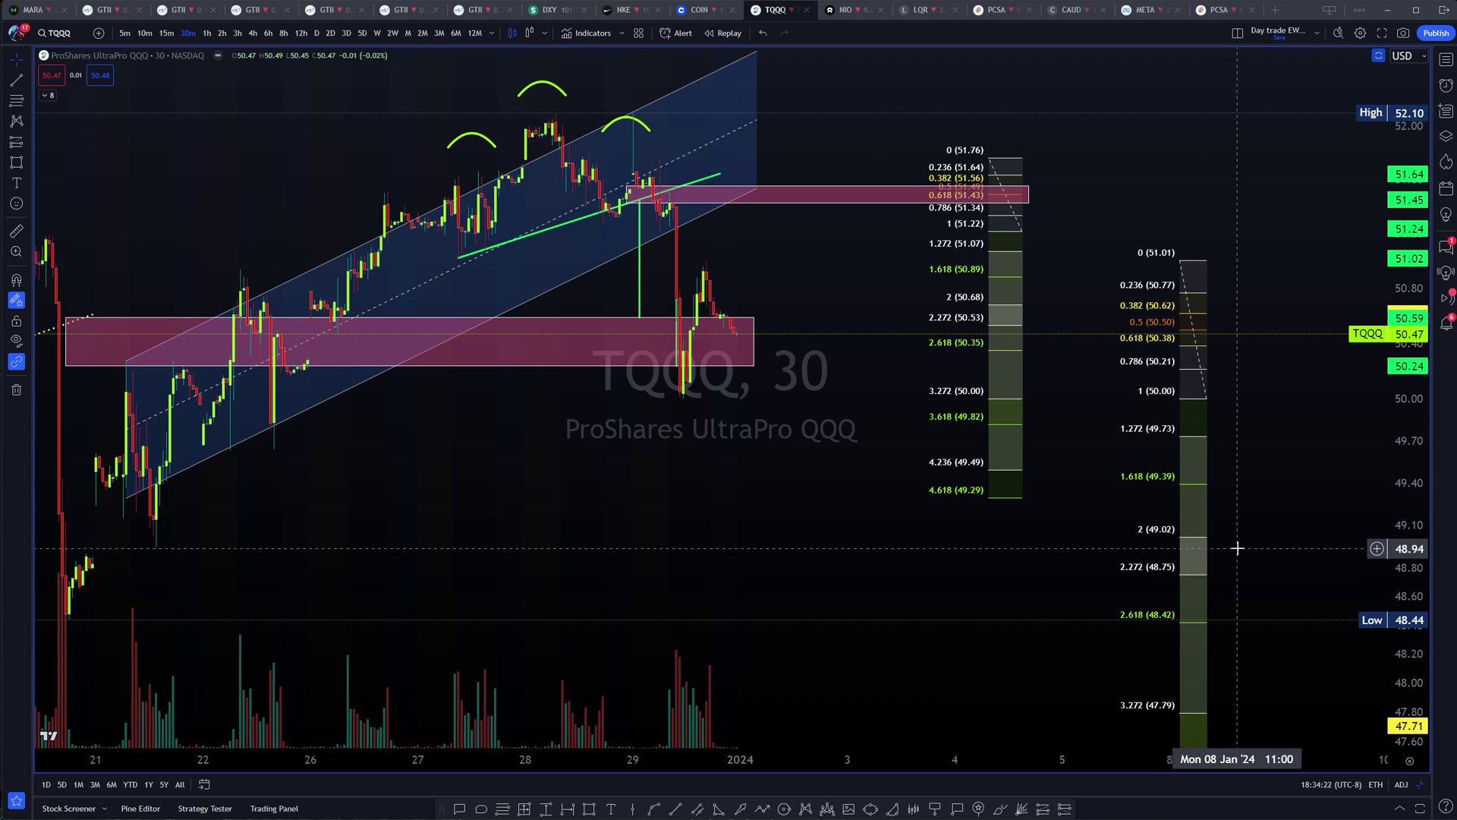
scroll(687, 554, "up", 3)
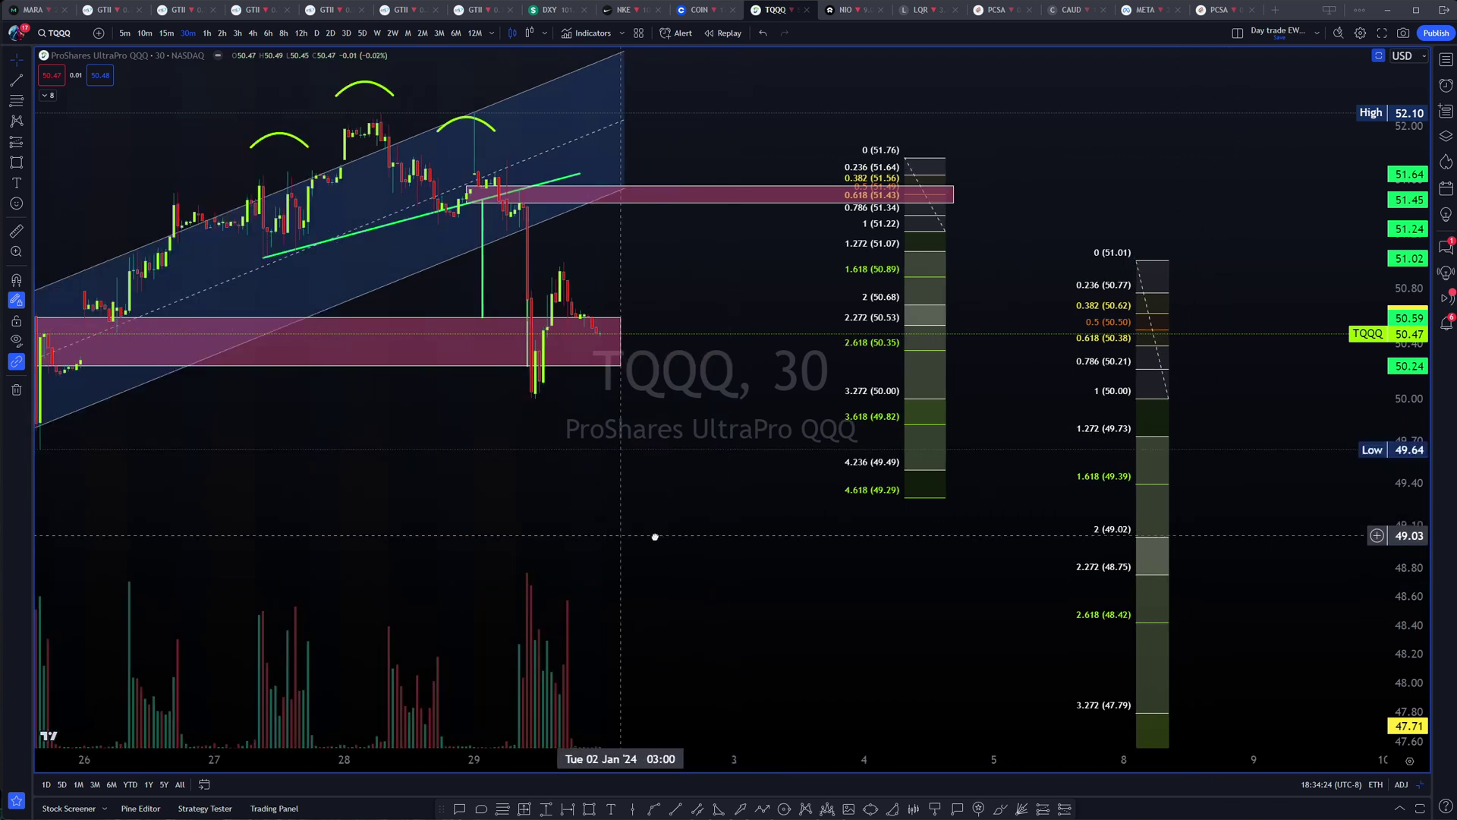
scroll(834, 510, "down", 3)
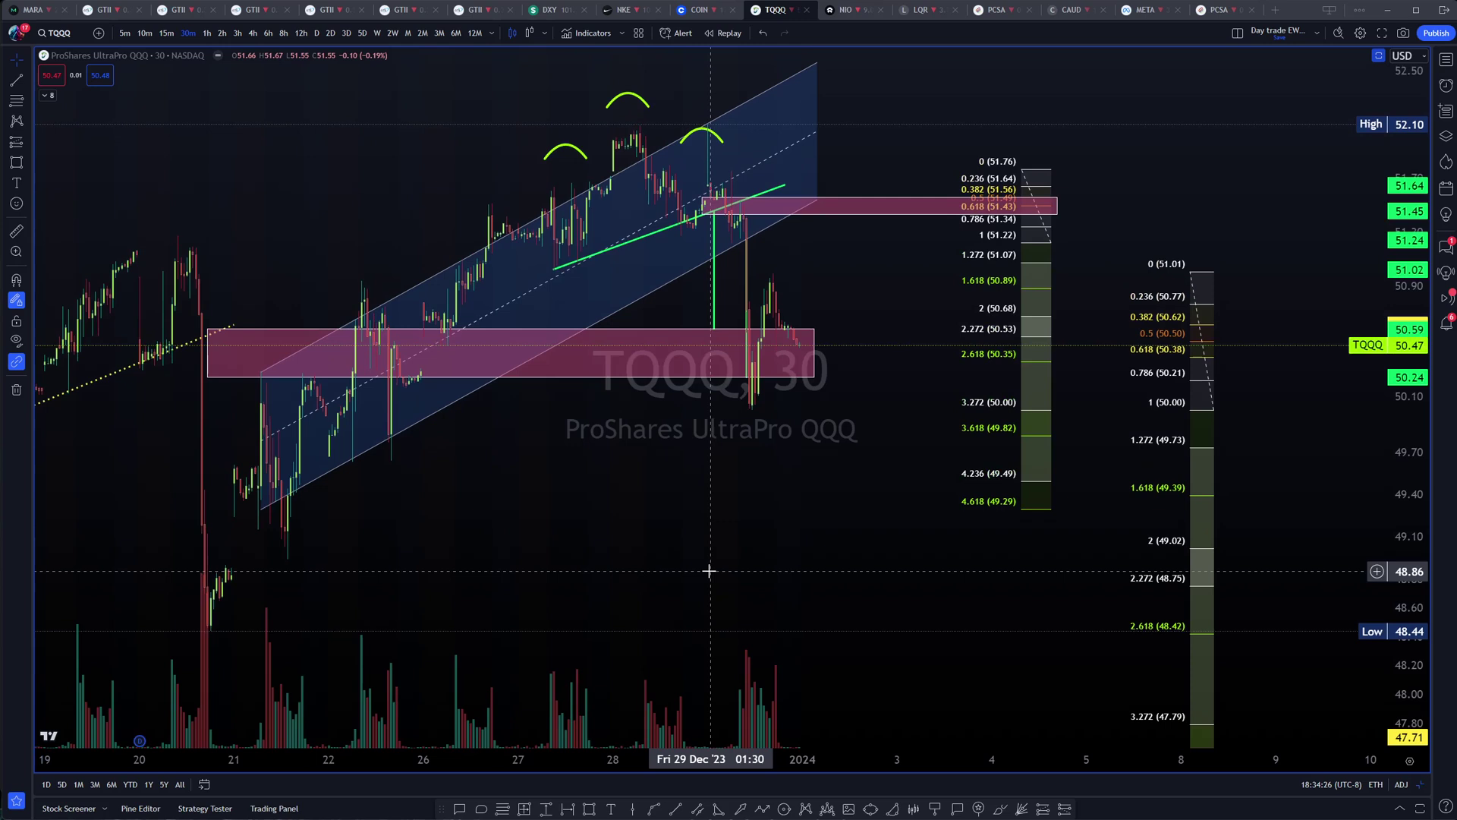
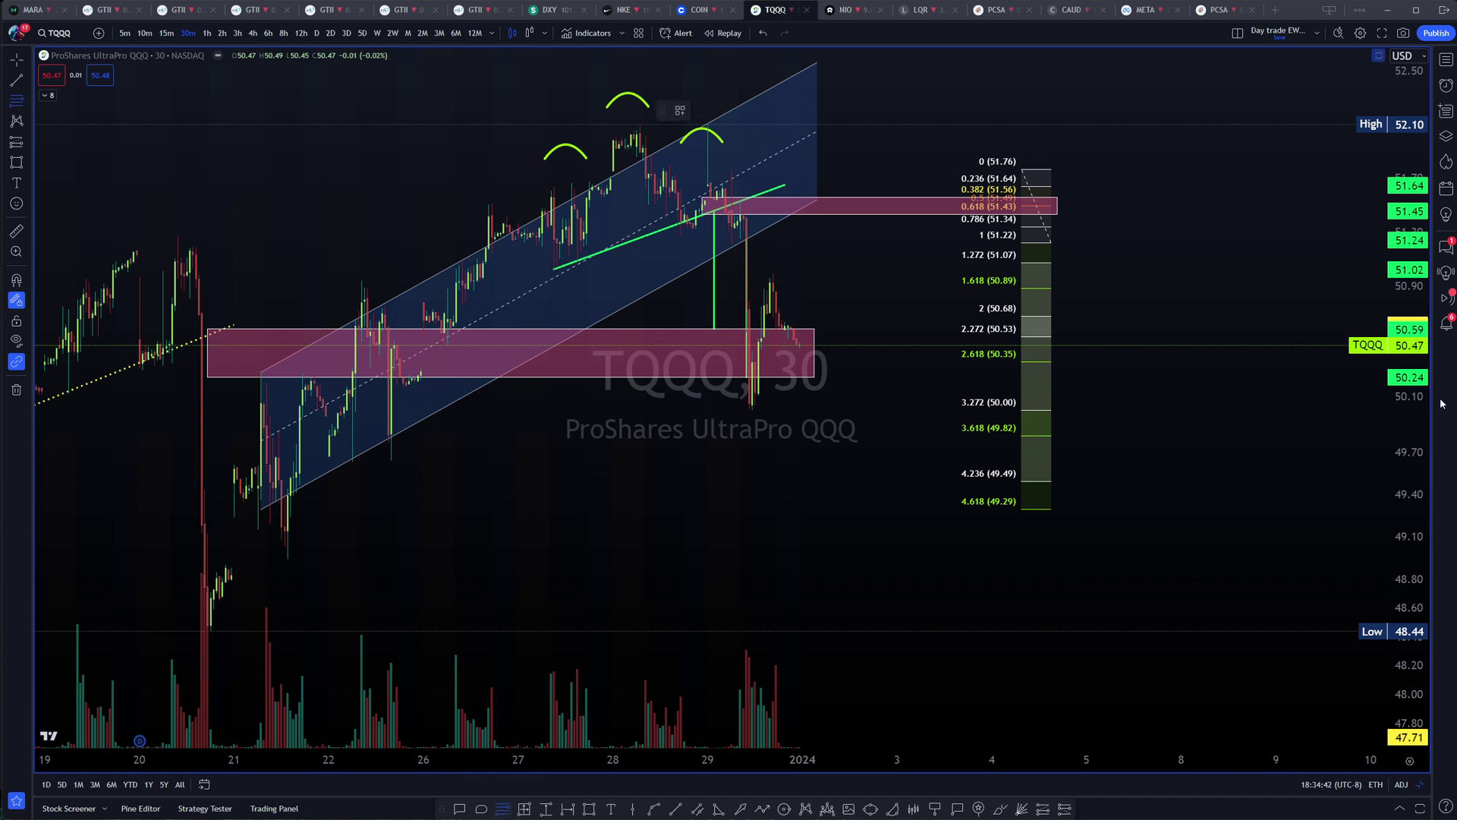
Draw a downward Fib Retracement around 8 January, from about 51.00 to 50.01.
left_click(1270, 271)
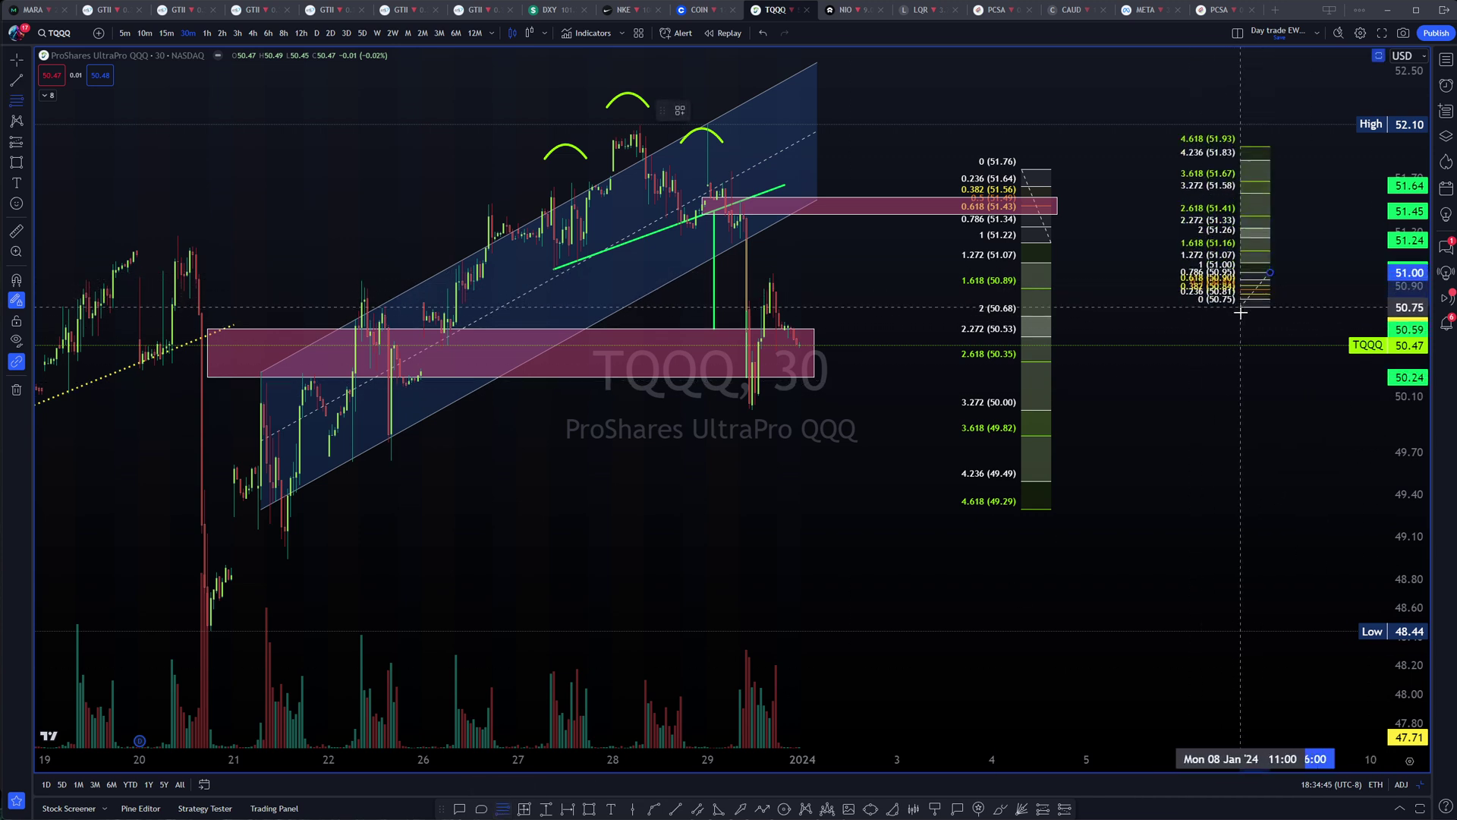
left_click(1205, 409)
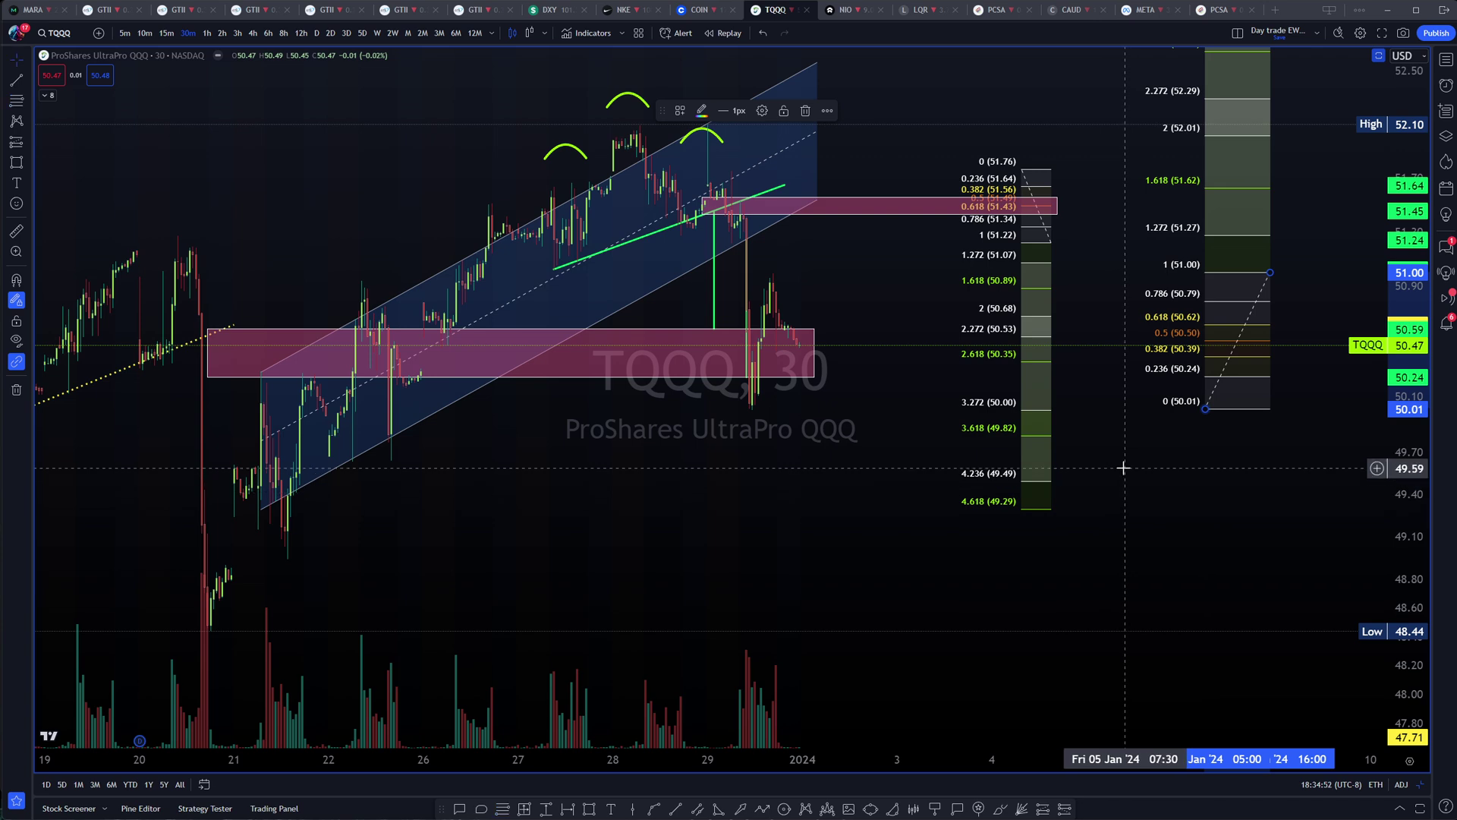
left_click_drag(1122, 472, 1101, 563)
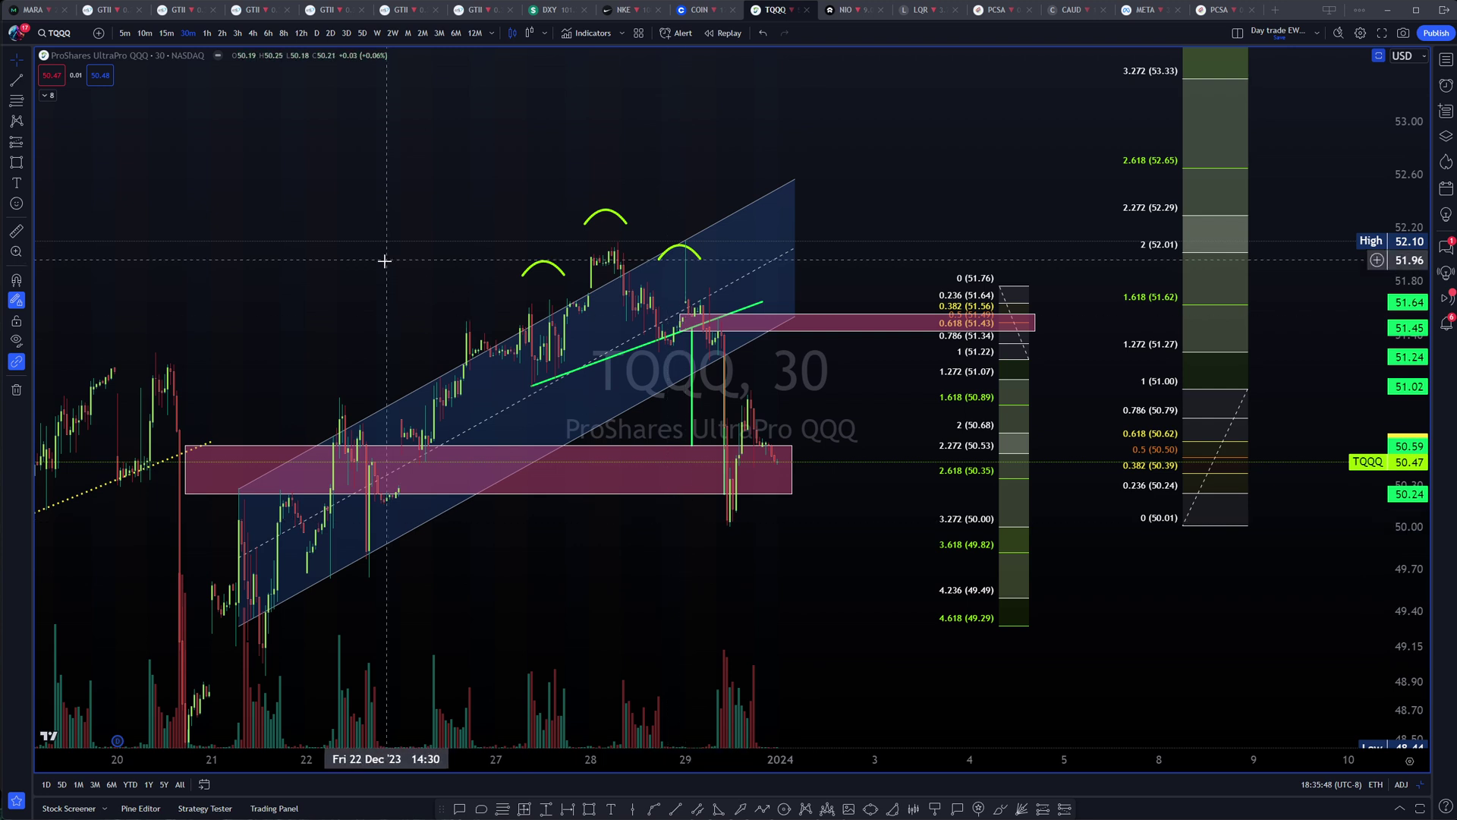
Draw an upward-bending curve below the price from 26 December at about 49.87 to 3 January at about 51.31, and adjust its bend.
left_click(652, 809)
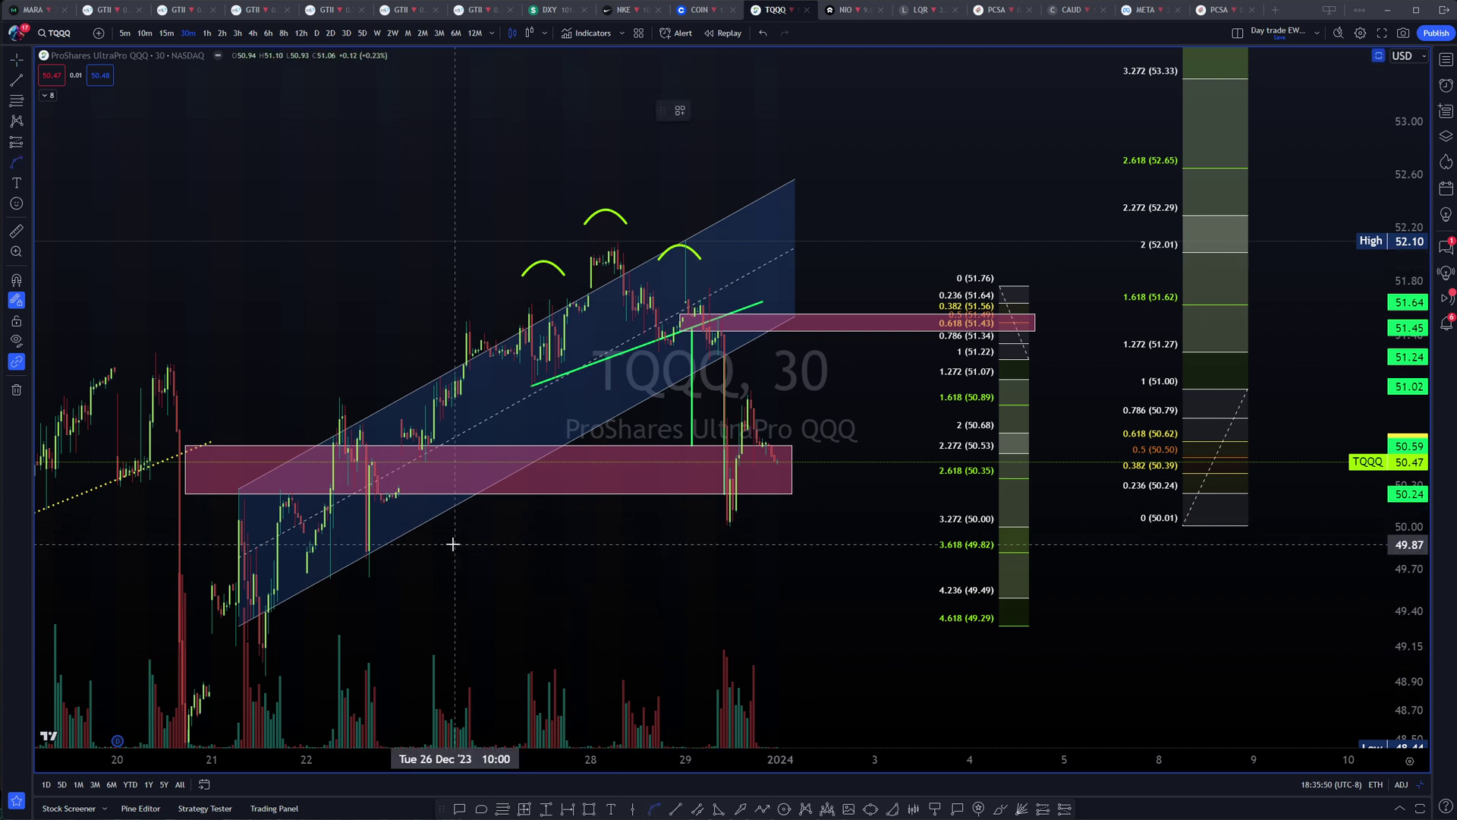
left_click(455, 545)
left_click(920, 346)
left_click(866, 509)
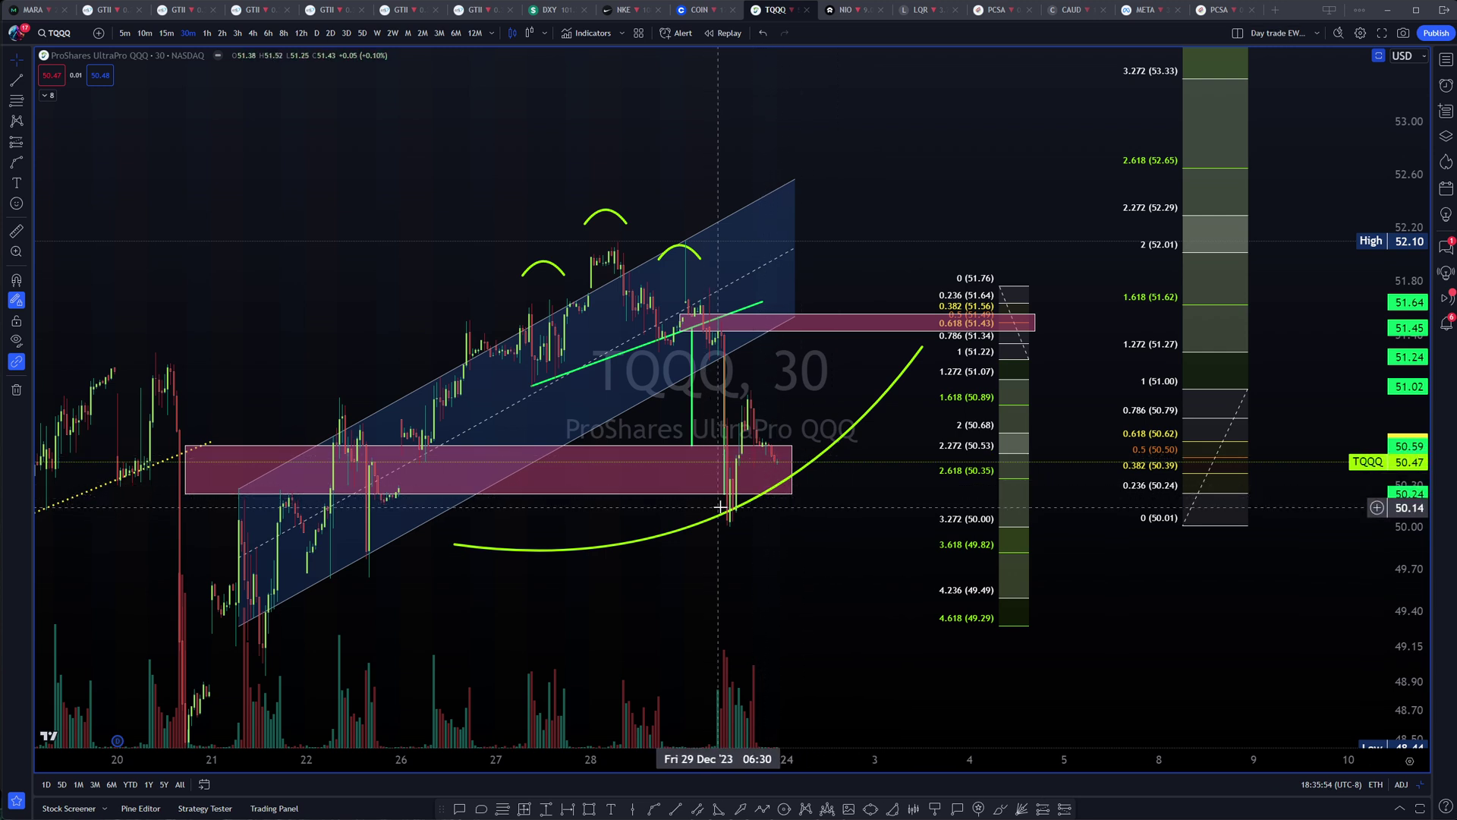
left_click_drag(718, 521, 715, 501)
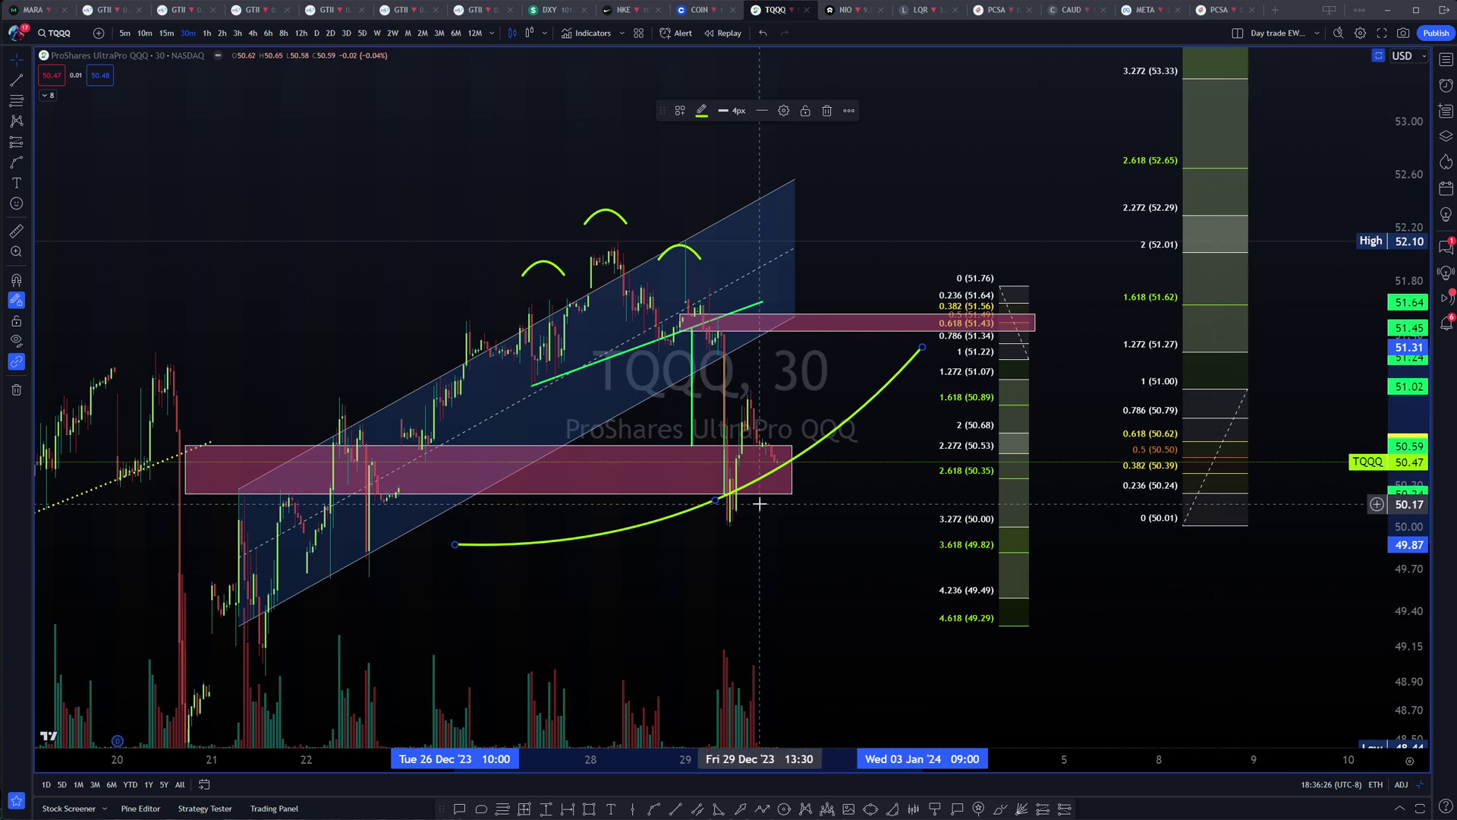
Draw a rectangle over the downward retracement's 0.382 to 0.618 levels, about 50.39 to 50.62, extending back to 27 December.
left_click(588, 809)
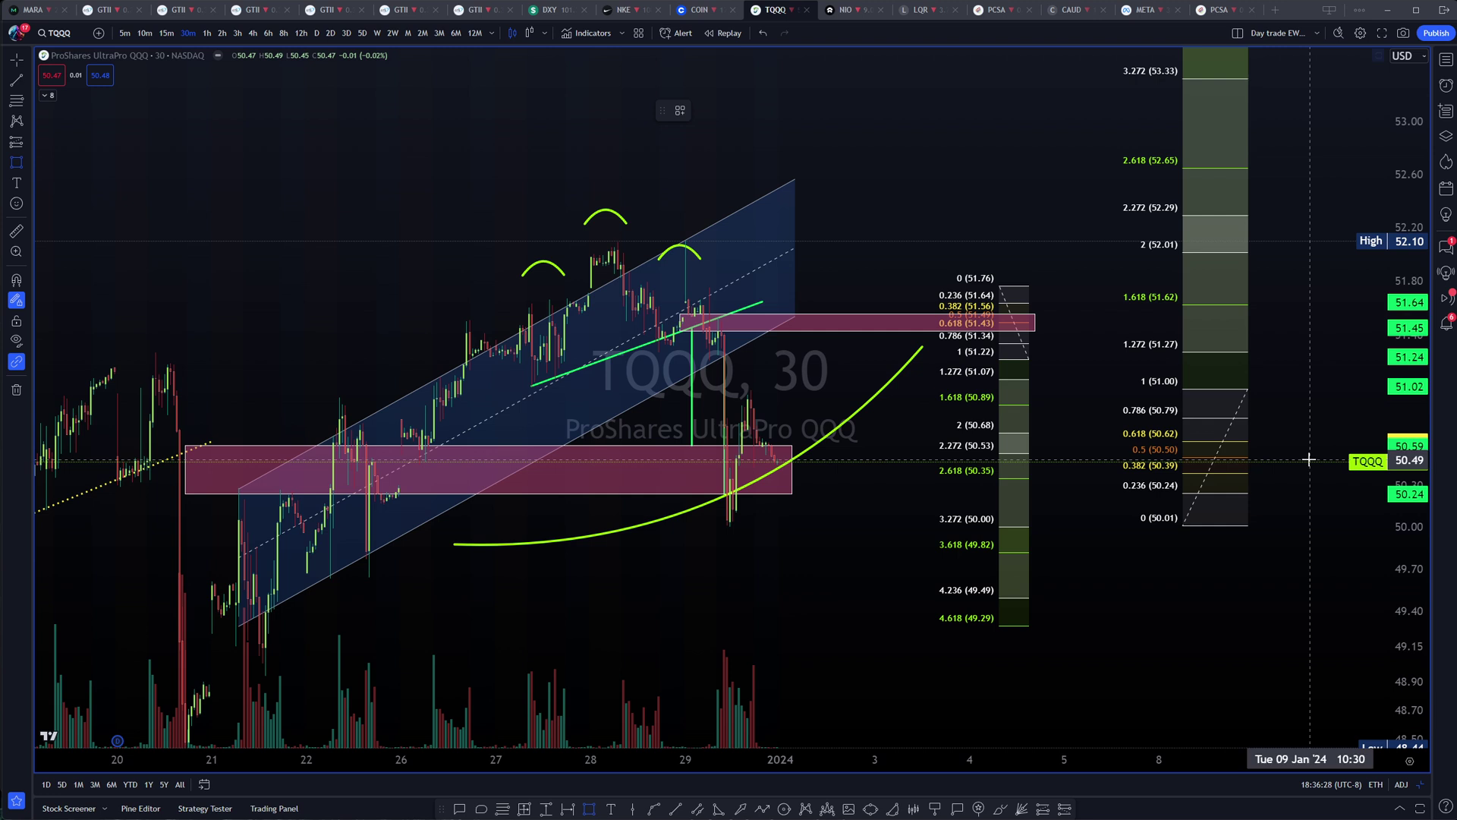
left_click(1275, 441)
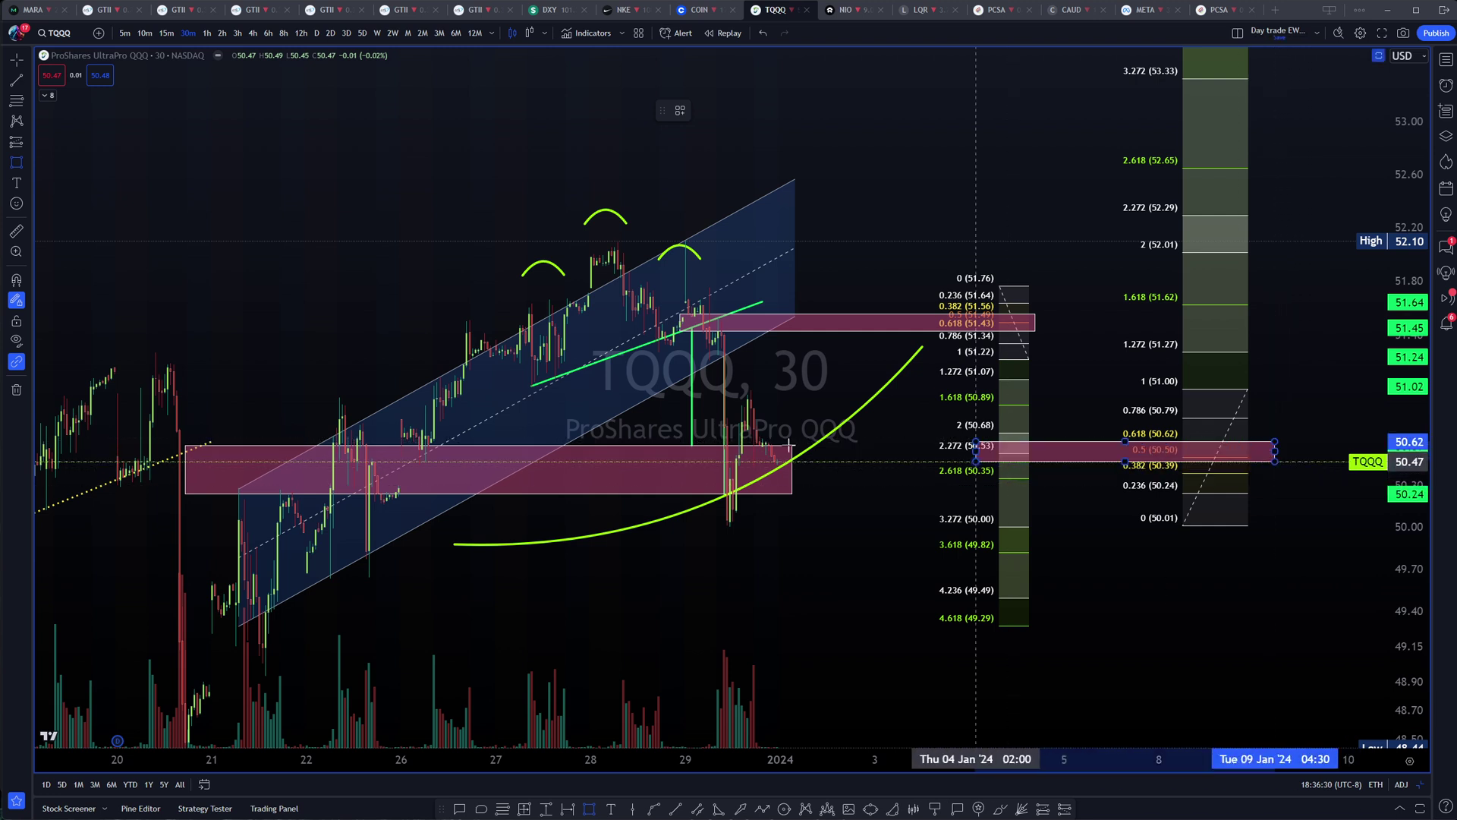
left_click(540, 473)
left_click_drag(741, 621, 759, 651)
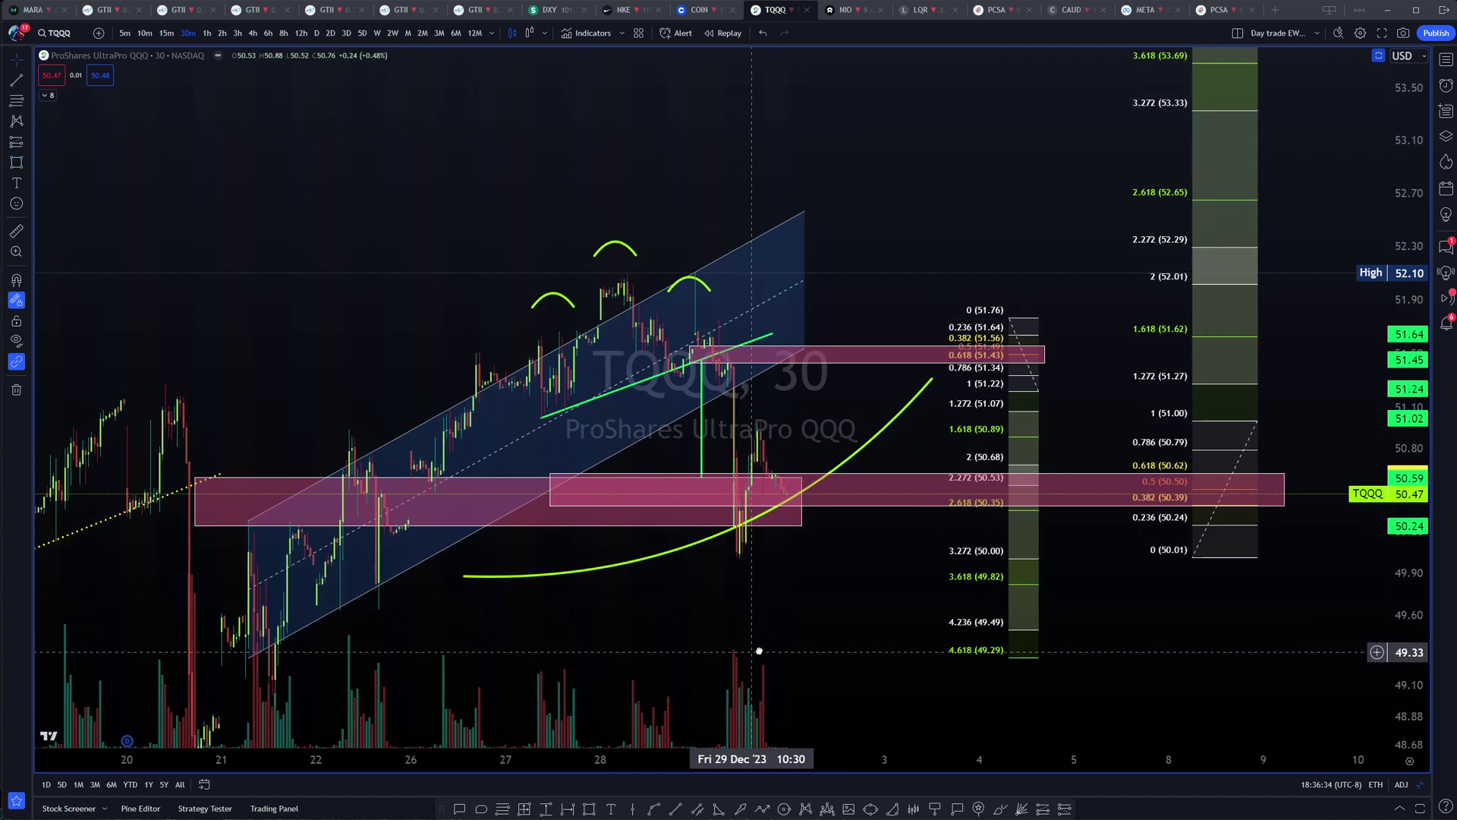
double_click(1415, 608)
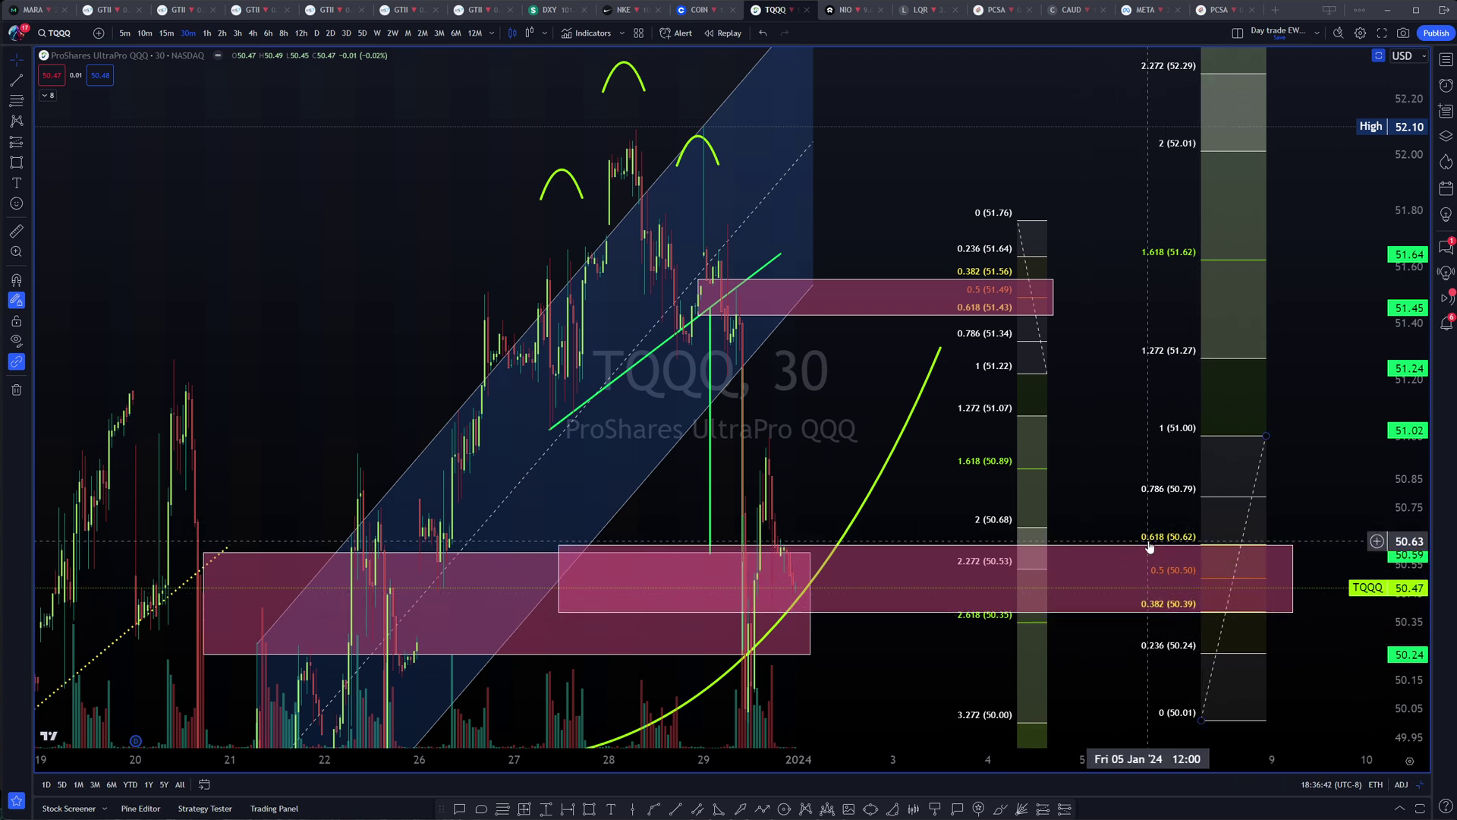
left_click_drag(1153, 562, 1115, 437)
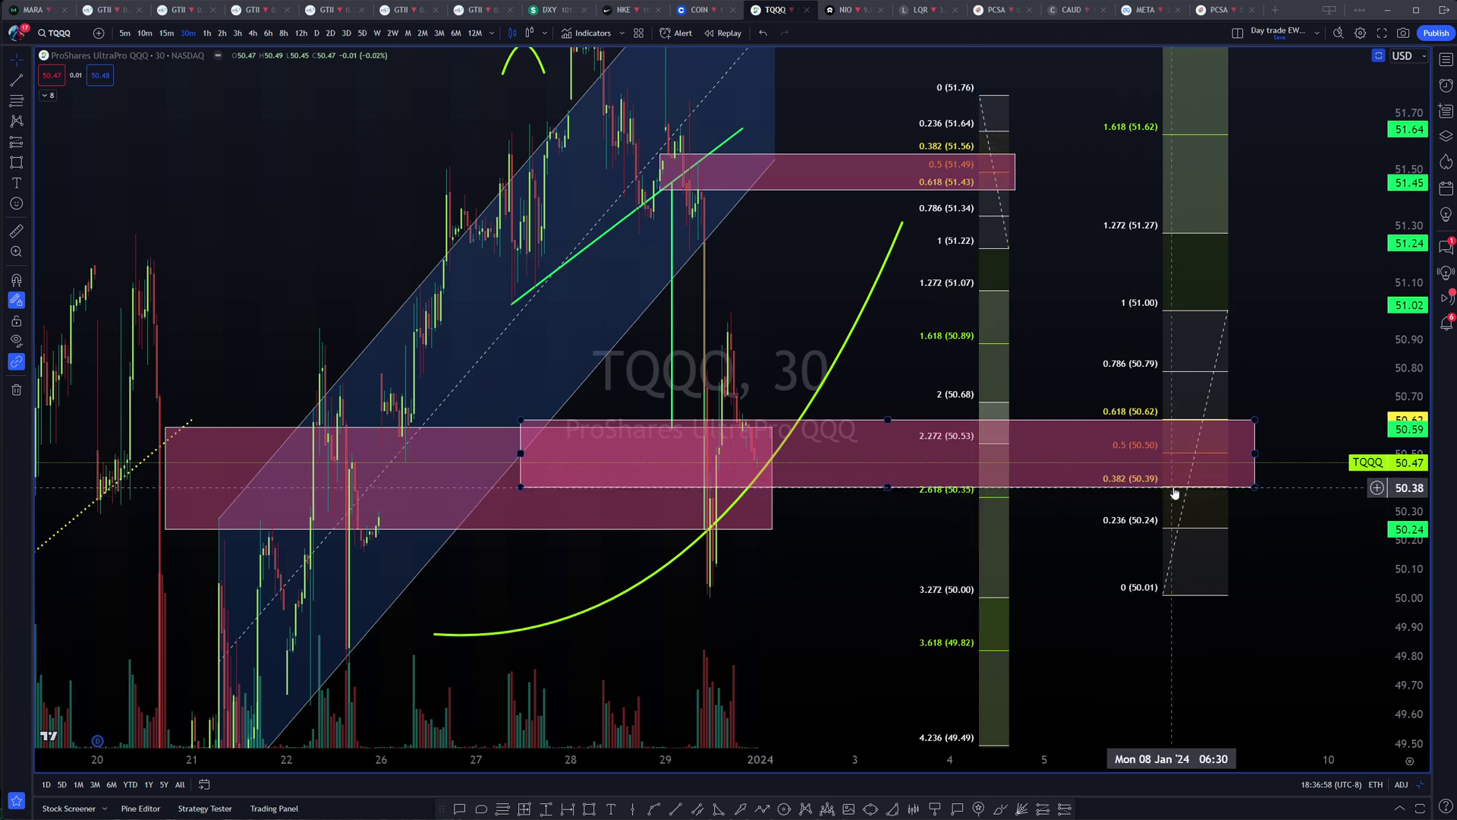
Delete both Fib Retracements from the chart, keeping the rectangles and the curve.
scroll(1057, 478, "down", 3)
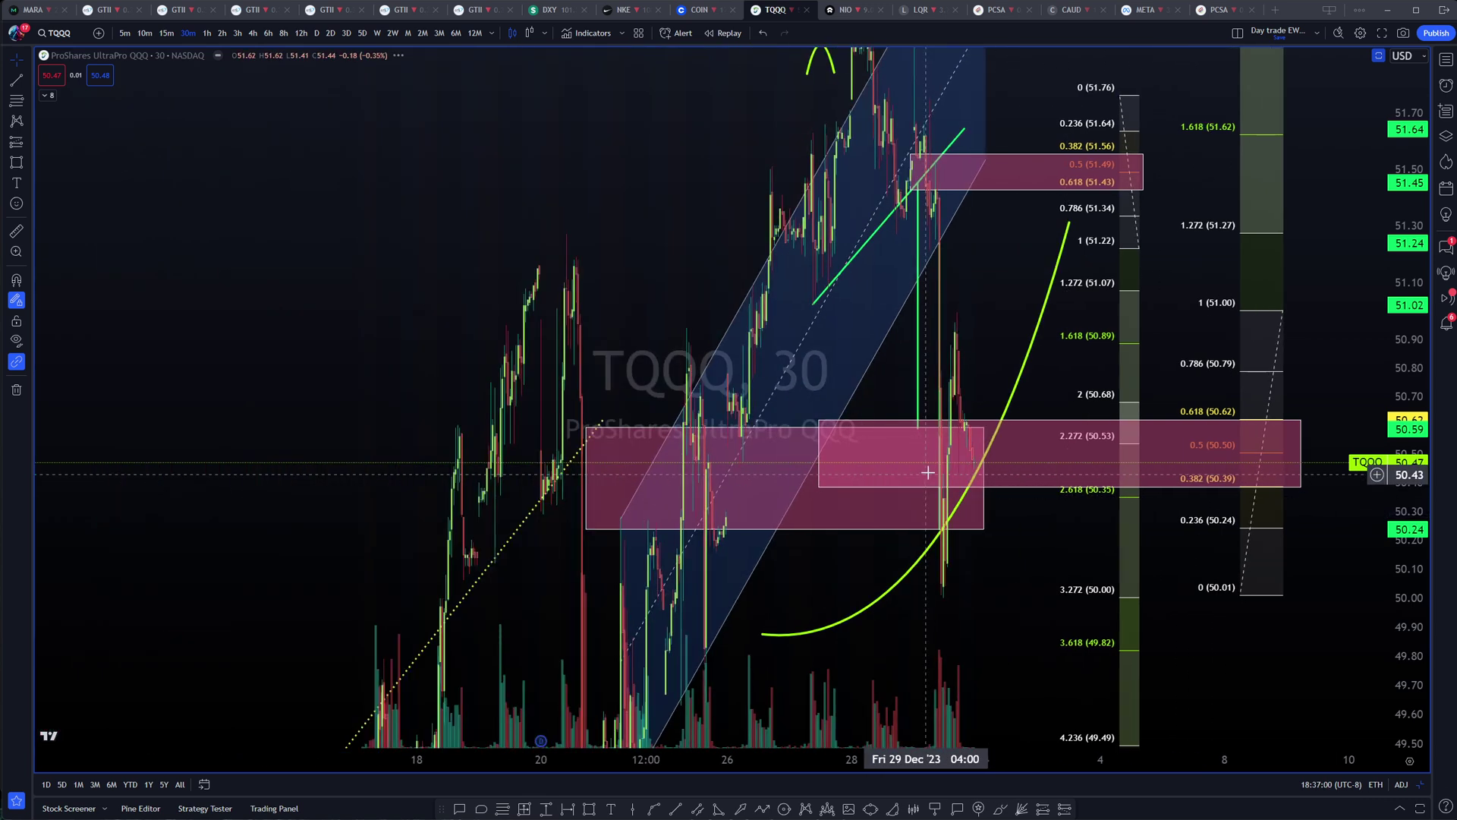
left_click_drag(1397, 287, 1400, 675)
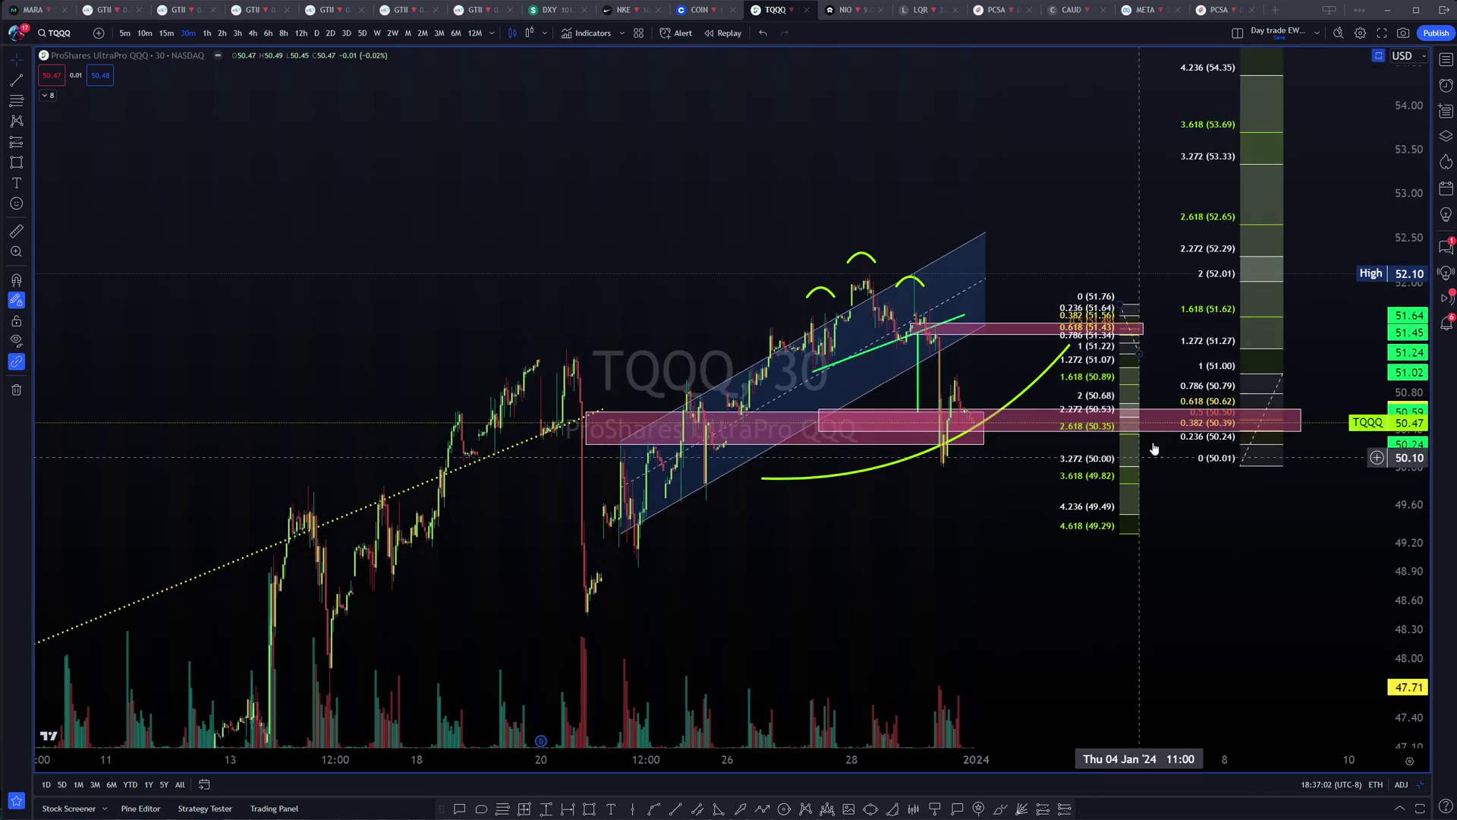
left_click(1135, 346)
key("Delete")
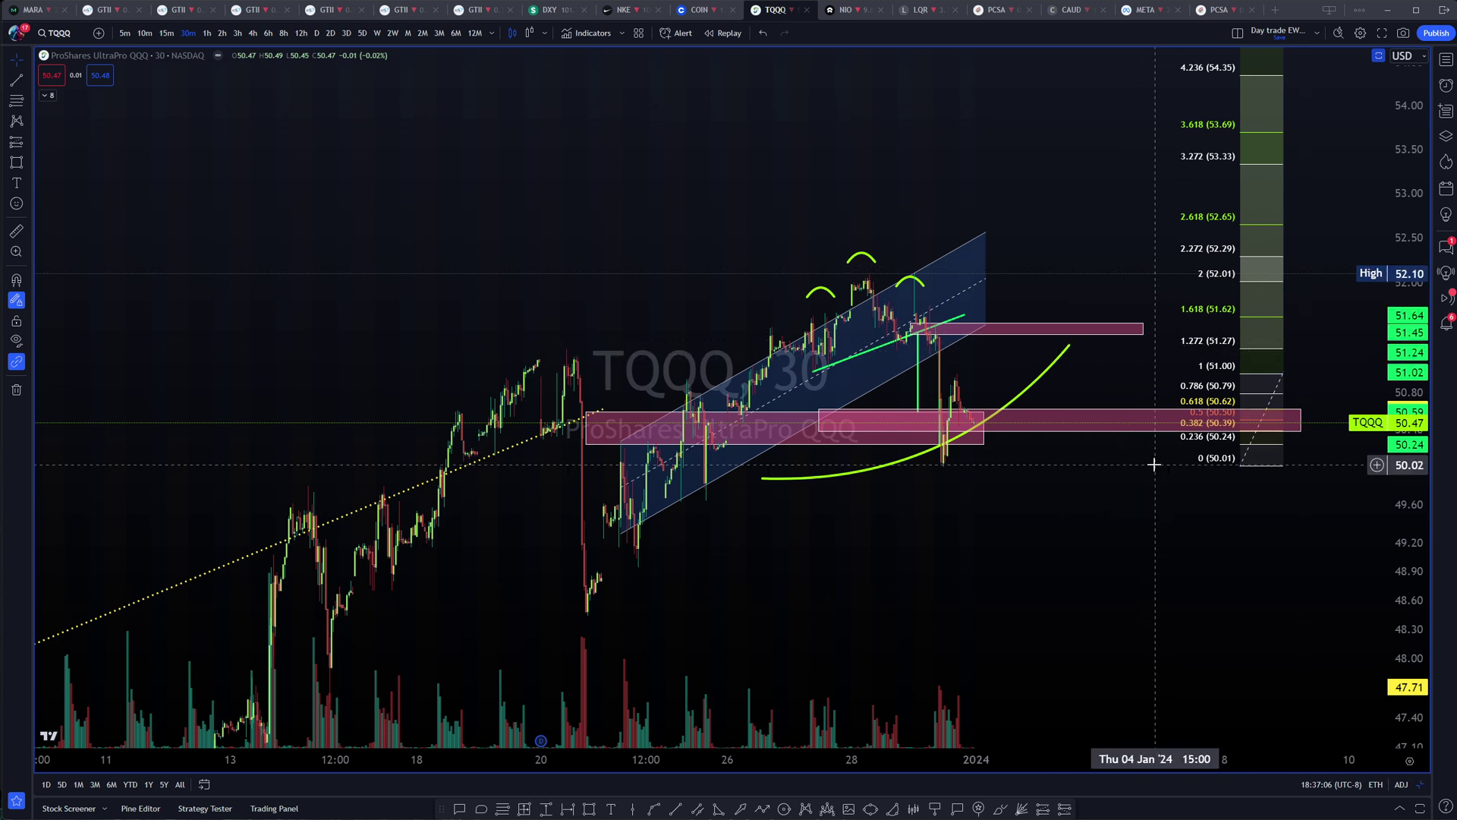
left_click(1283, 377)
key("Delete")
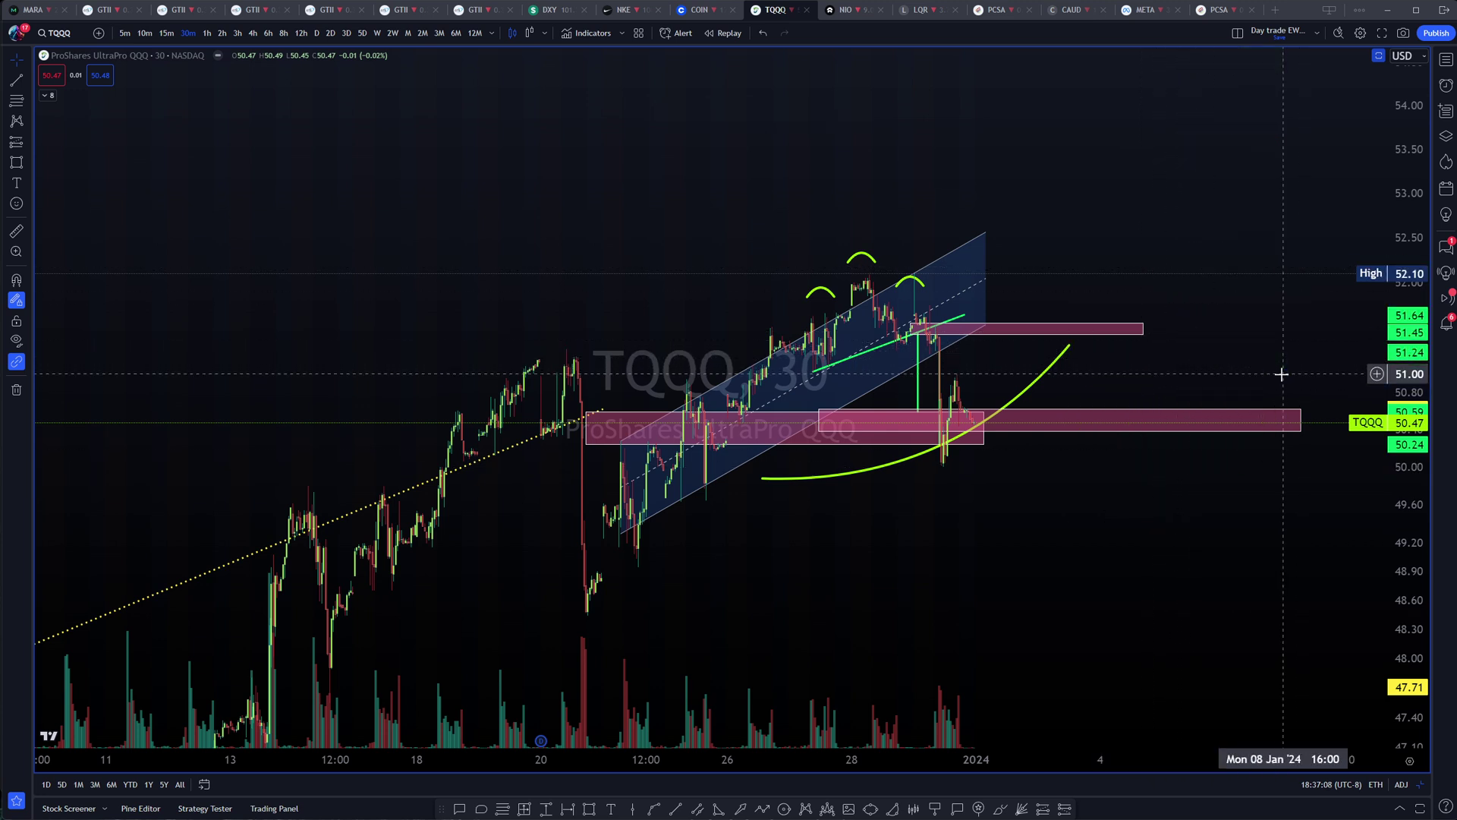
Restore the indicator panes above and below the maximized price chart.
left_click_drag(916, 545, 804, 564)
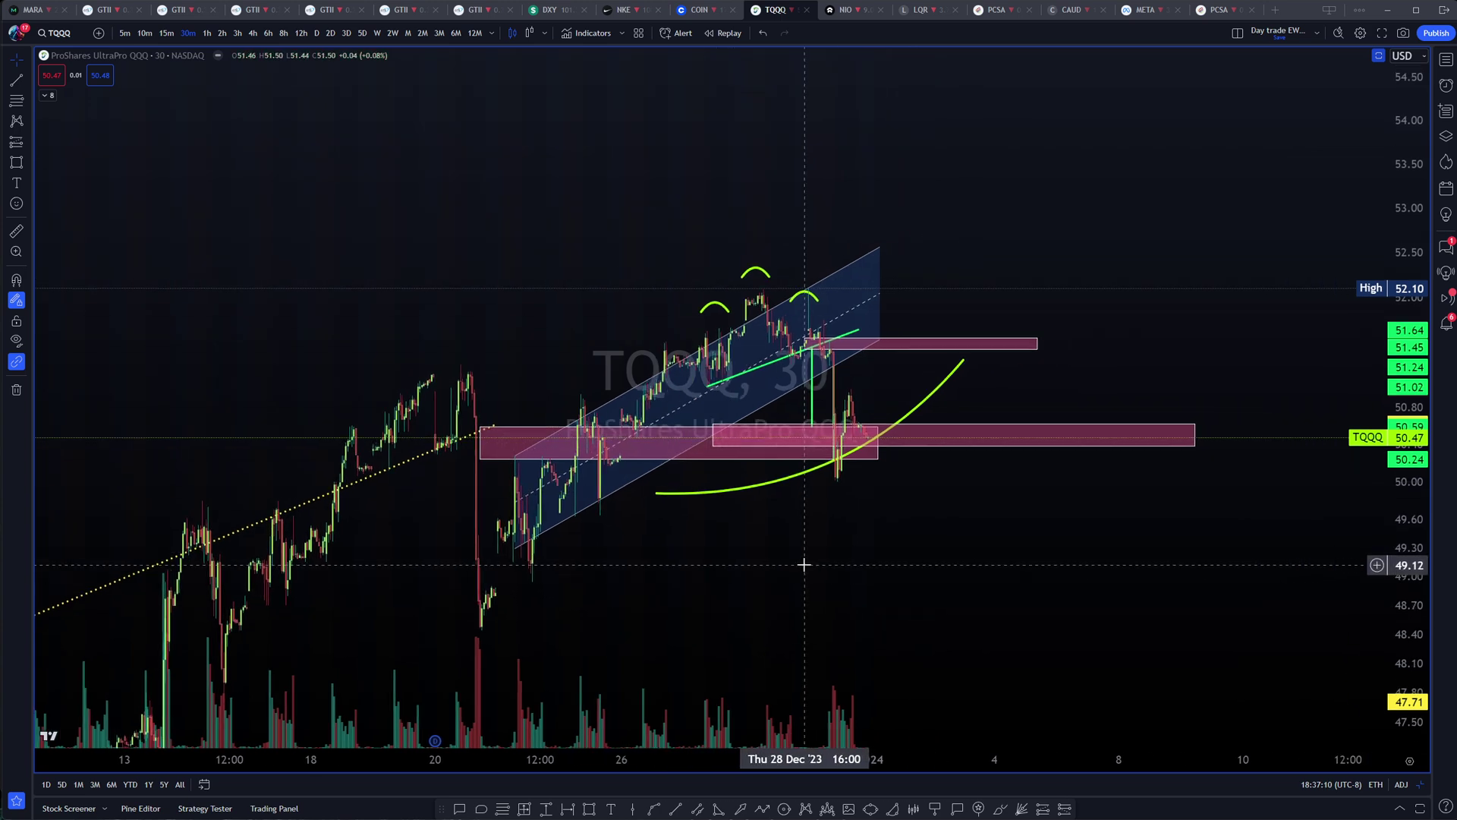
scroll(677, 175, "up", 4)
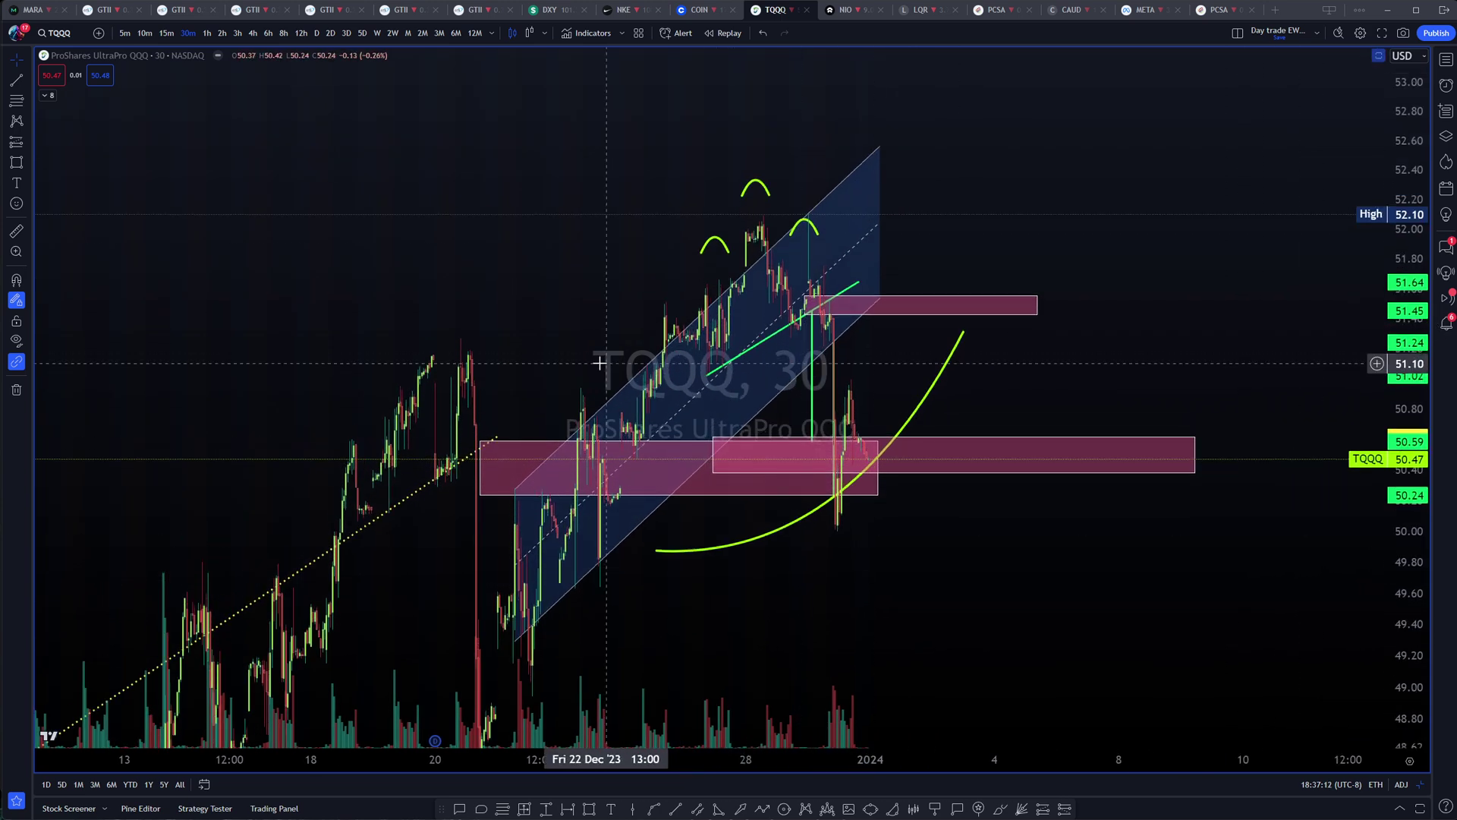
left_click_drag(677, 176, 995, 150)
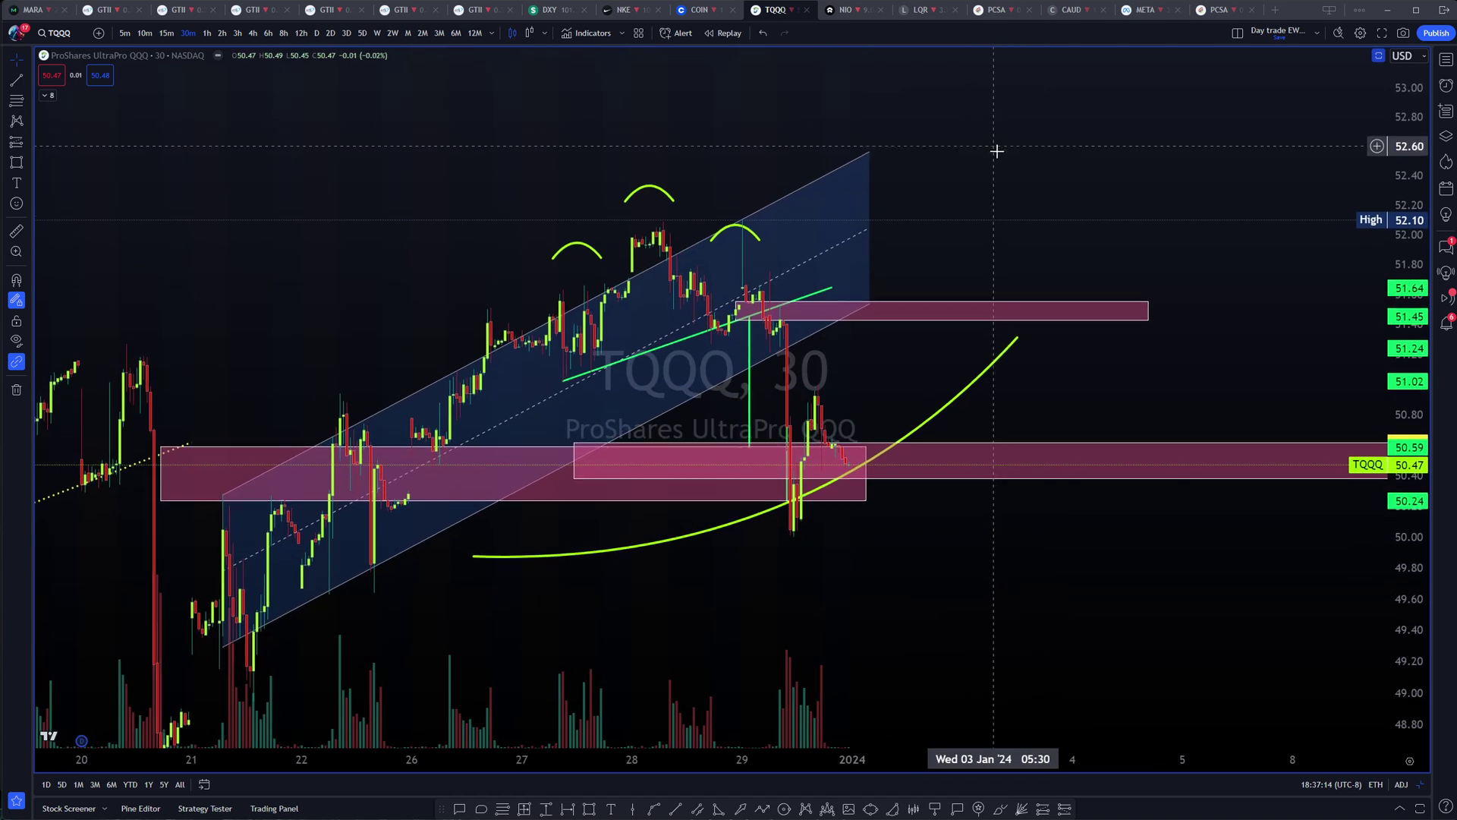
double_click(996, 152)
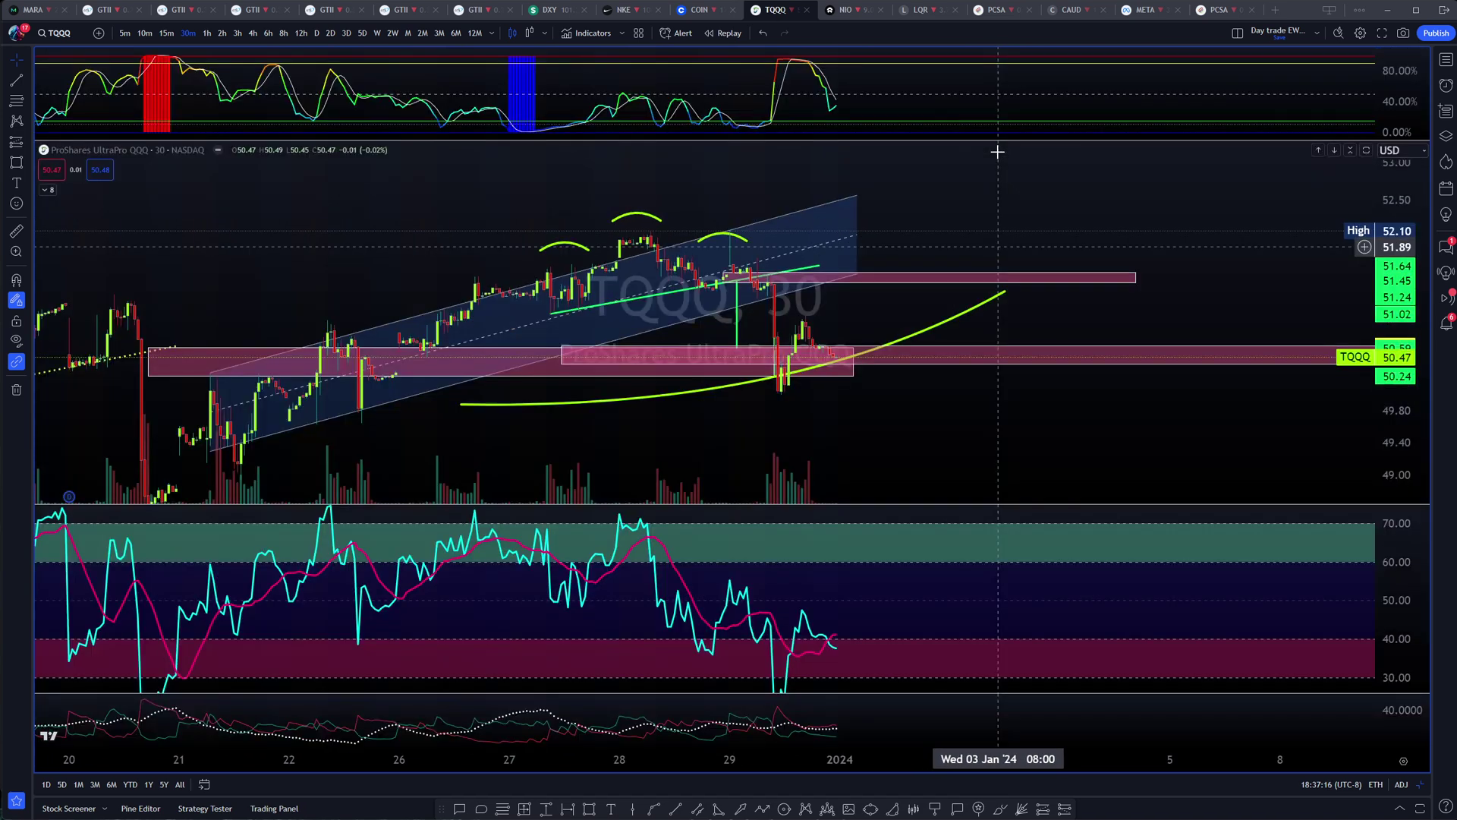
Enlarge the oscillator pane above the price chart and examine its 27 to 29 December section.
left_click_drag(903, 139, 903, 349)
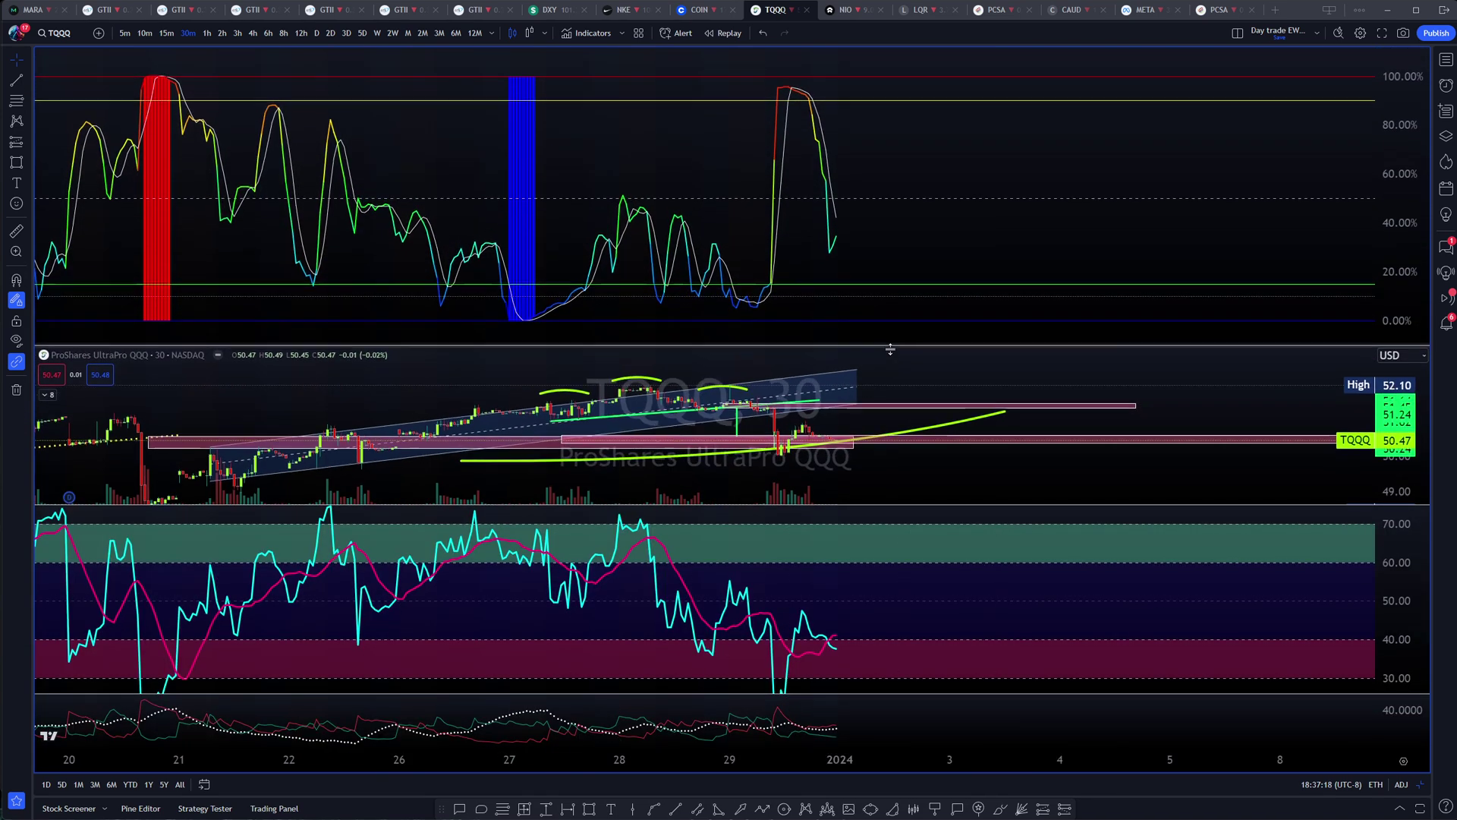
scroll(1034, 228, "up", 3)
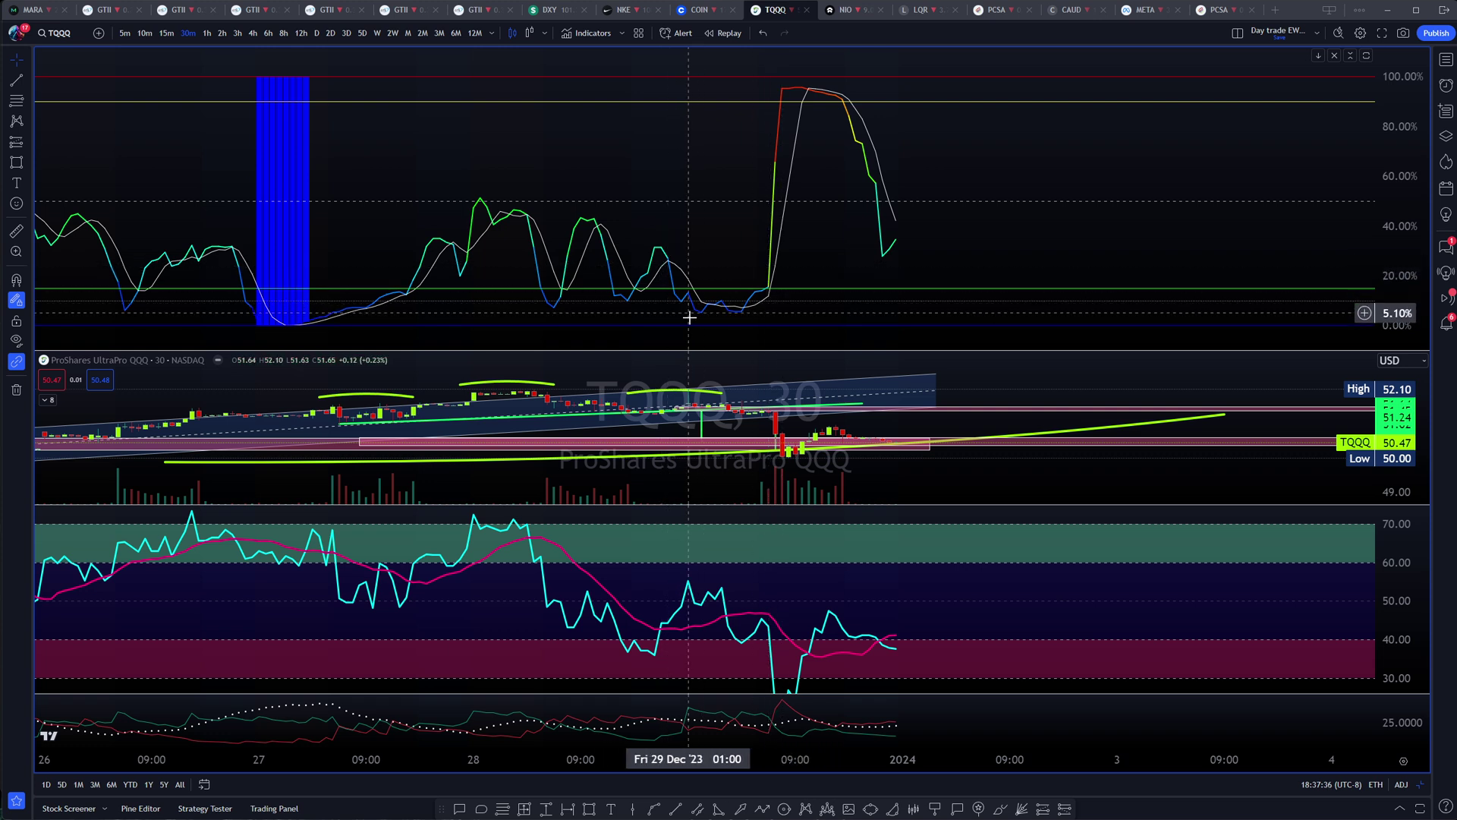
Maximize the price chart and compress its price scale to show the channel, rectangles and curve together.
double_click(1157, 370)
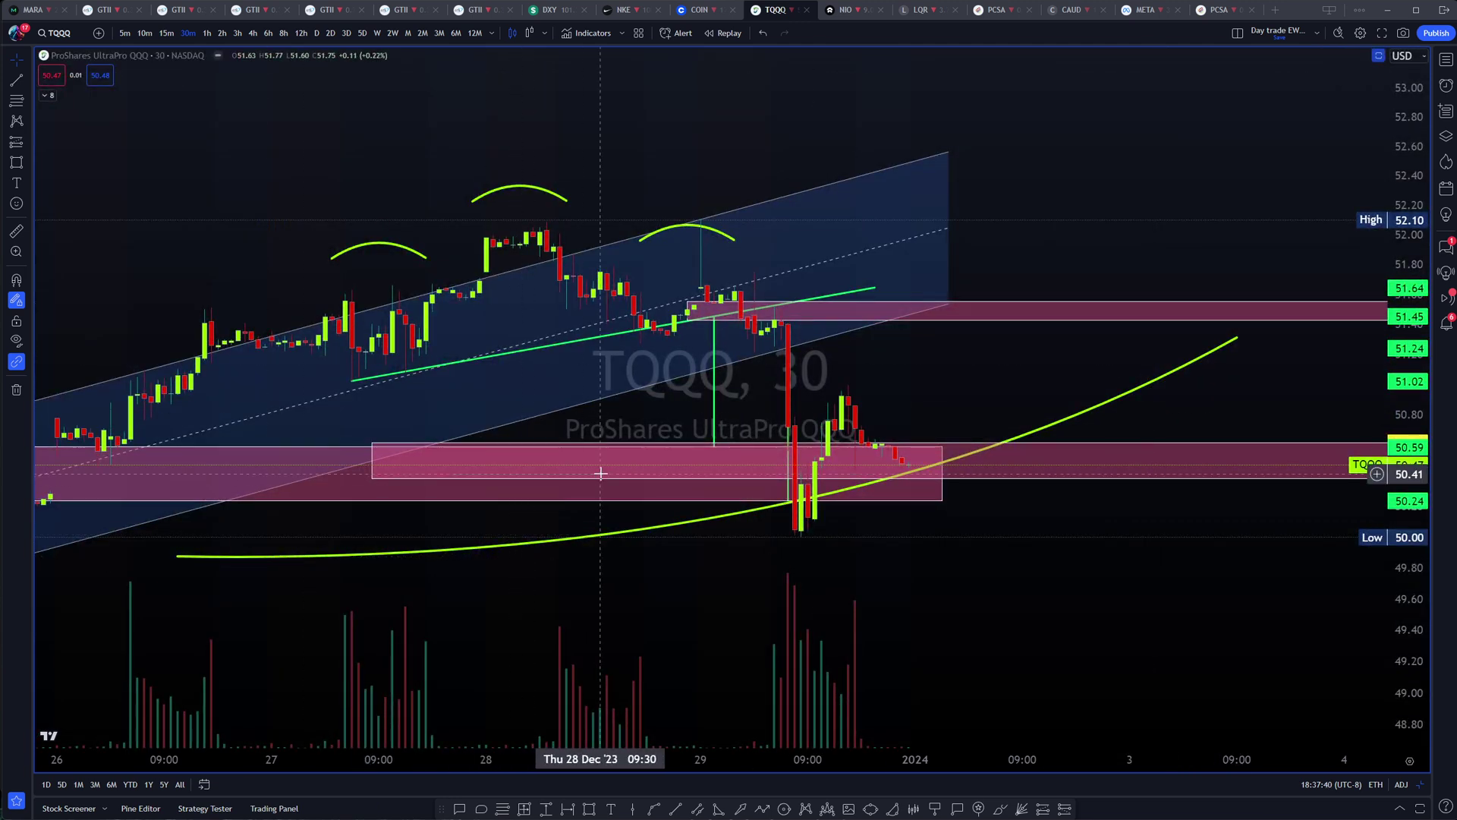
scroll(1048, 621, "down", 2)
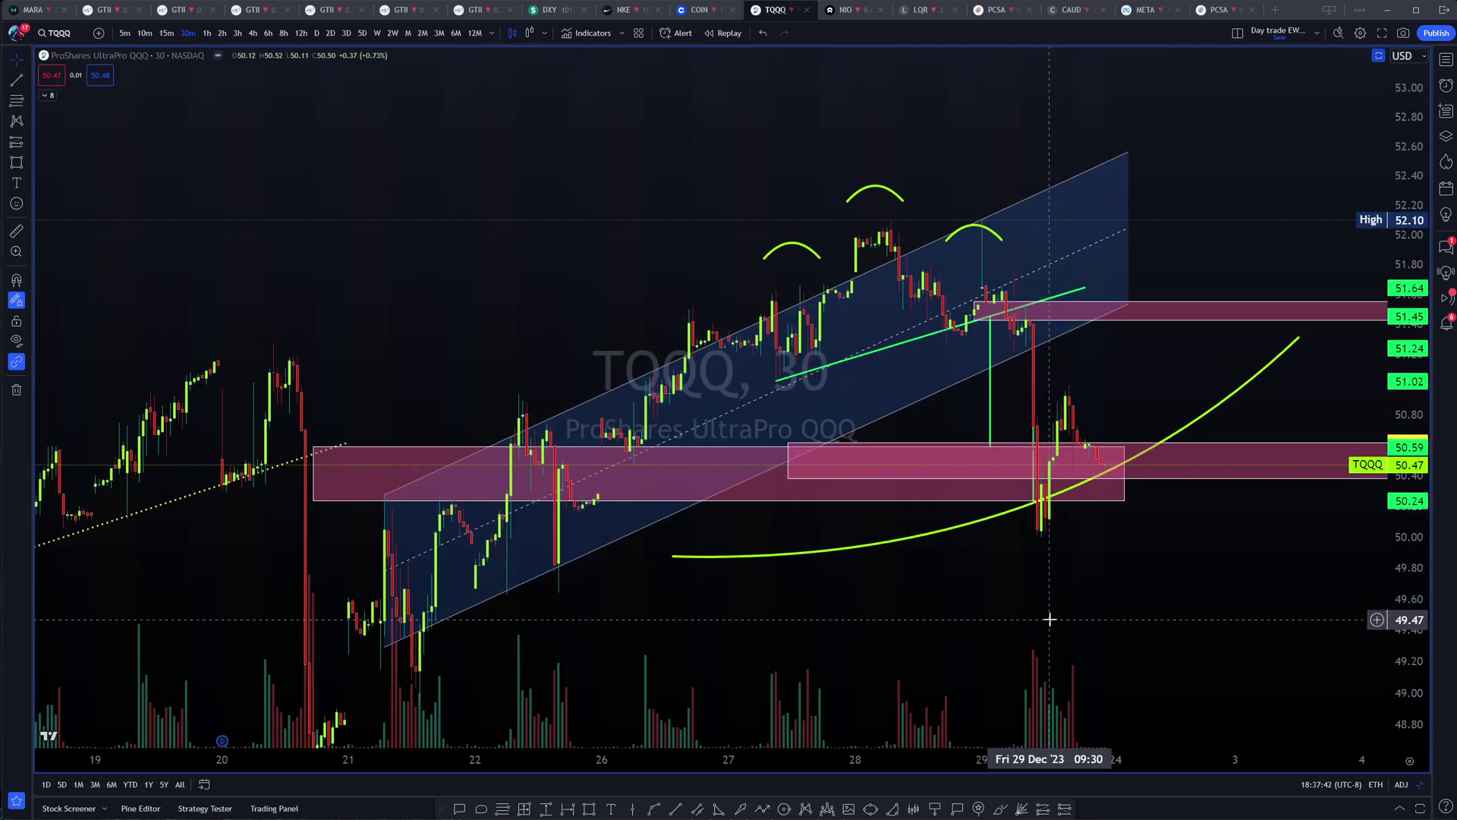
left_click_drag(1049, 619, 1022, 553)
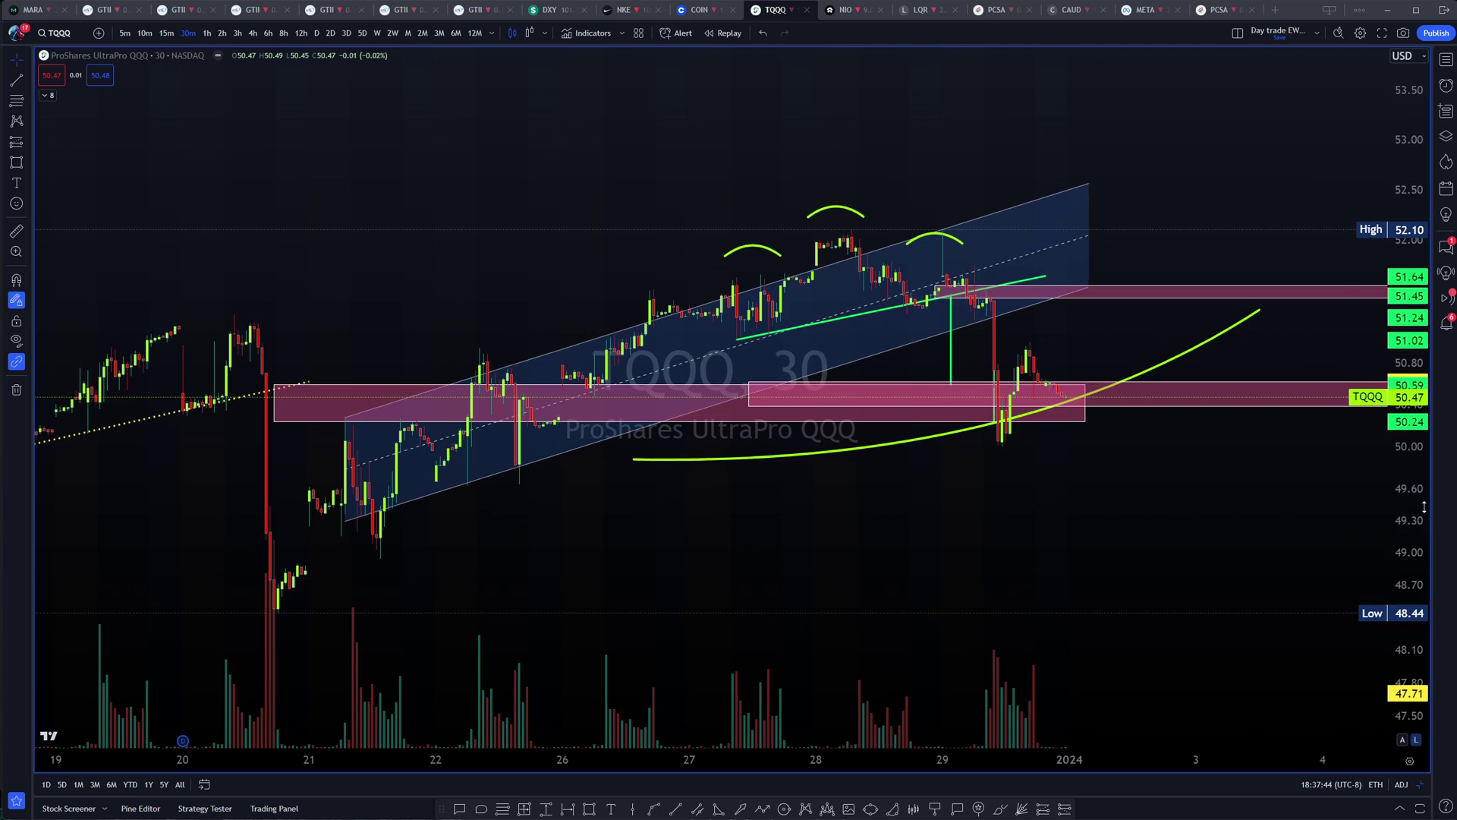
left_click_drag(1424, 506, 1423, 525)
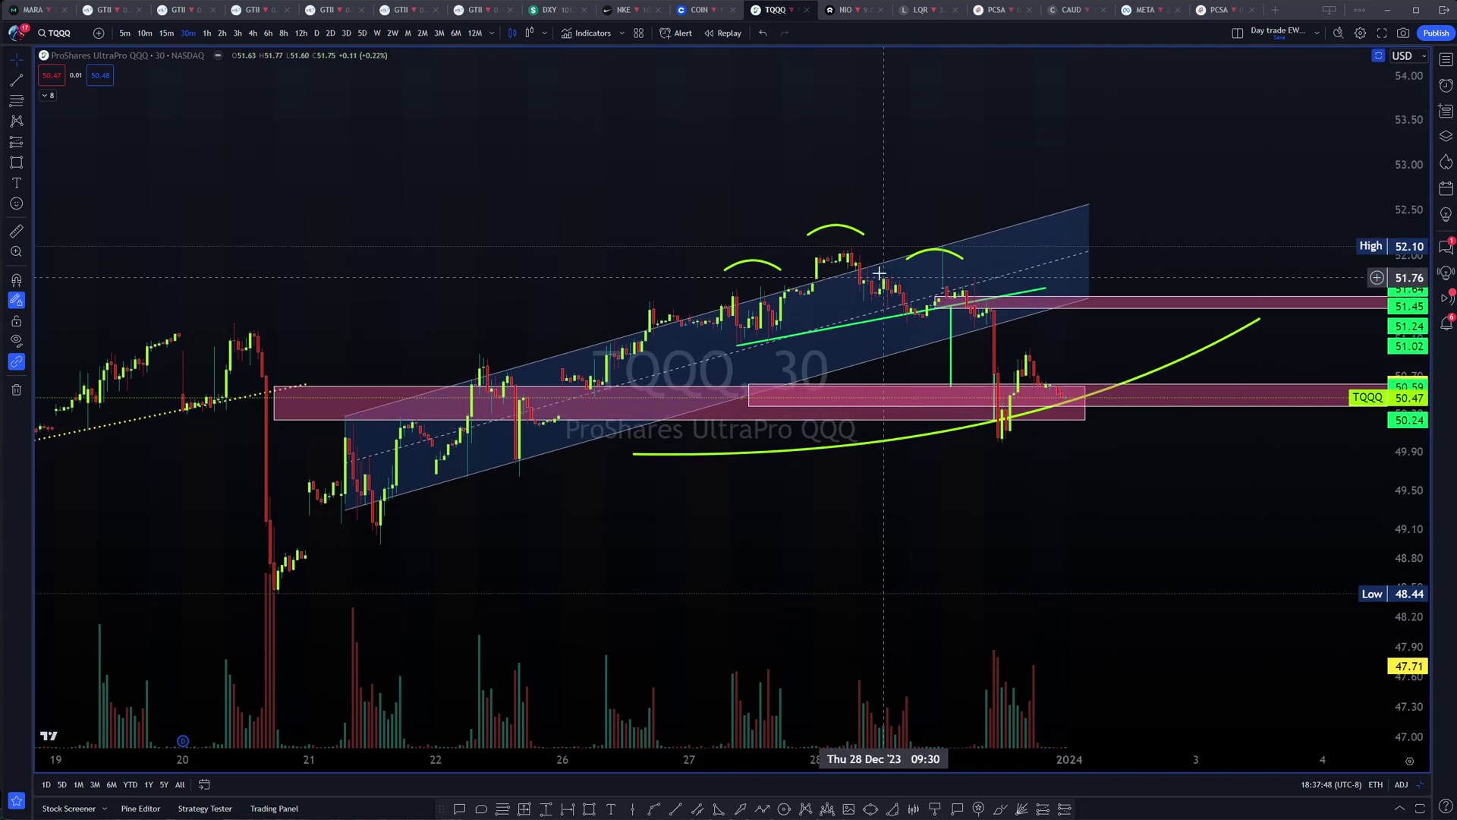
left_click_drag(694, 534, 627, 472)
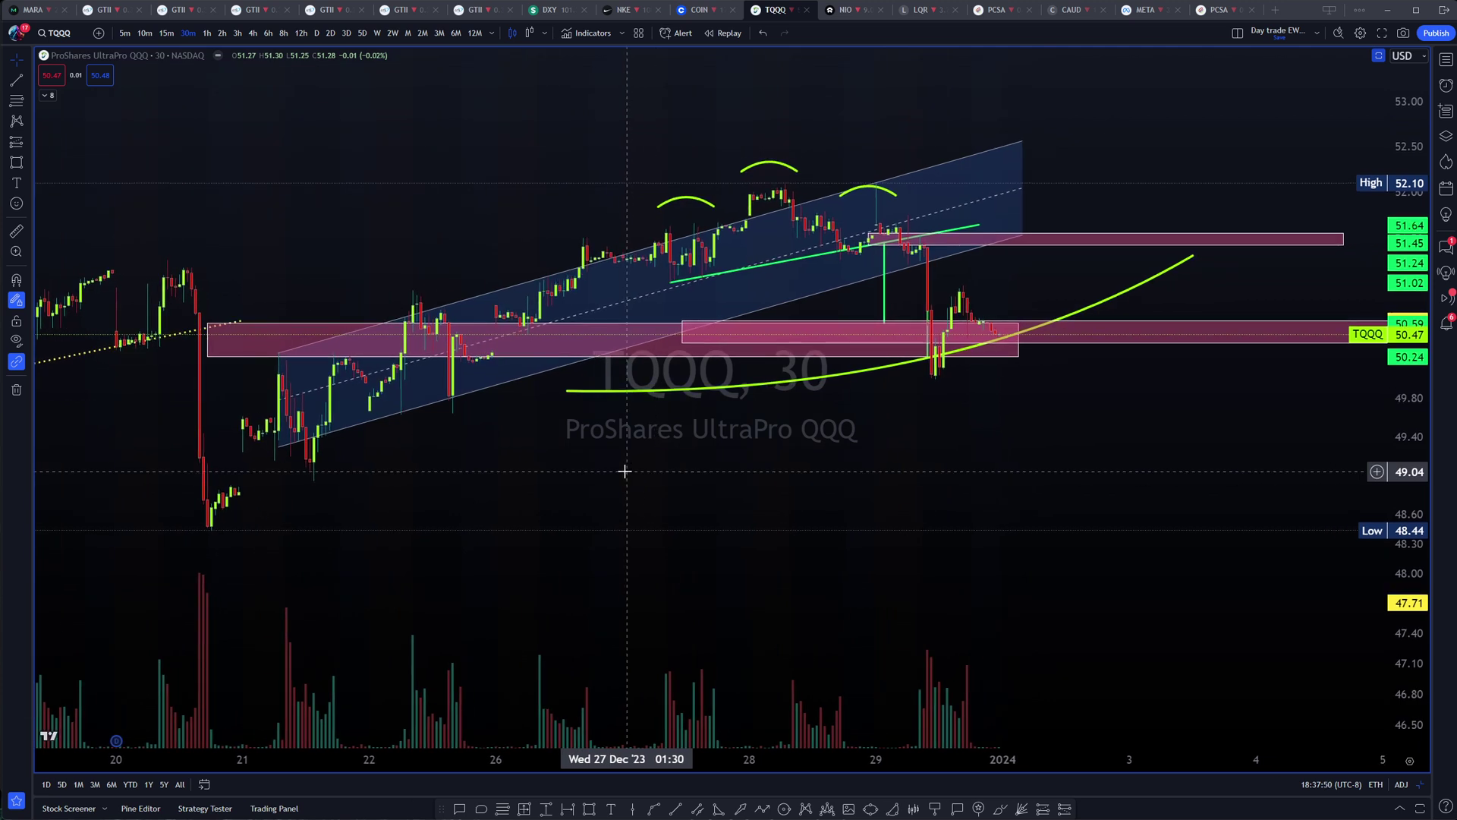
Draw a small Fib Retracement below the 22 December candles, from about 48.90 down to the 48.44 low.
left_click(503, 809)
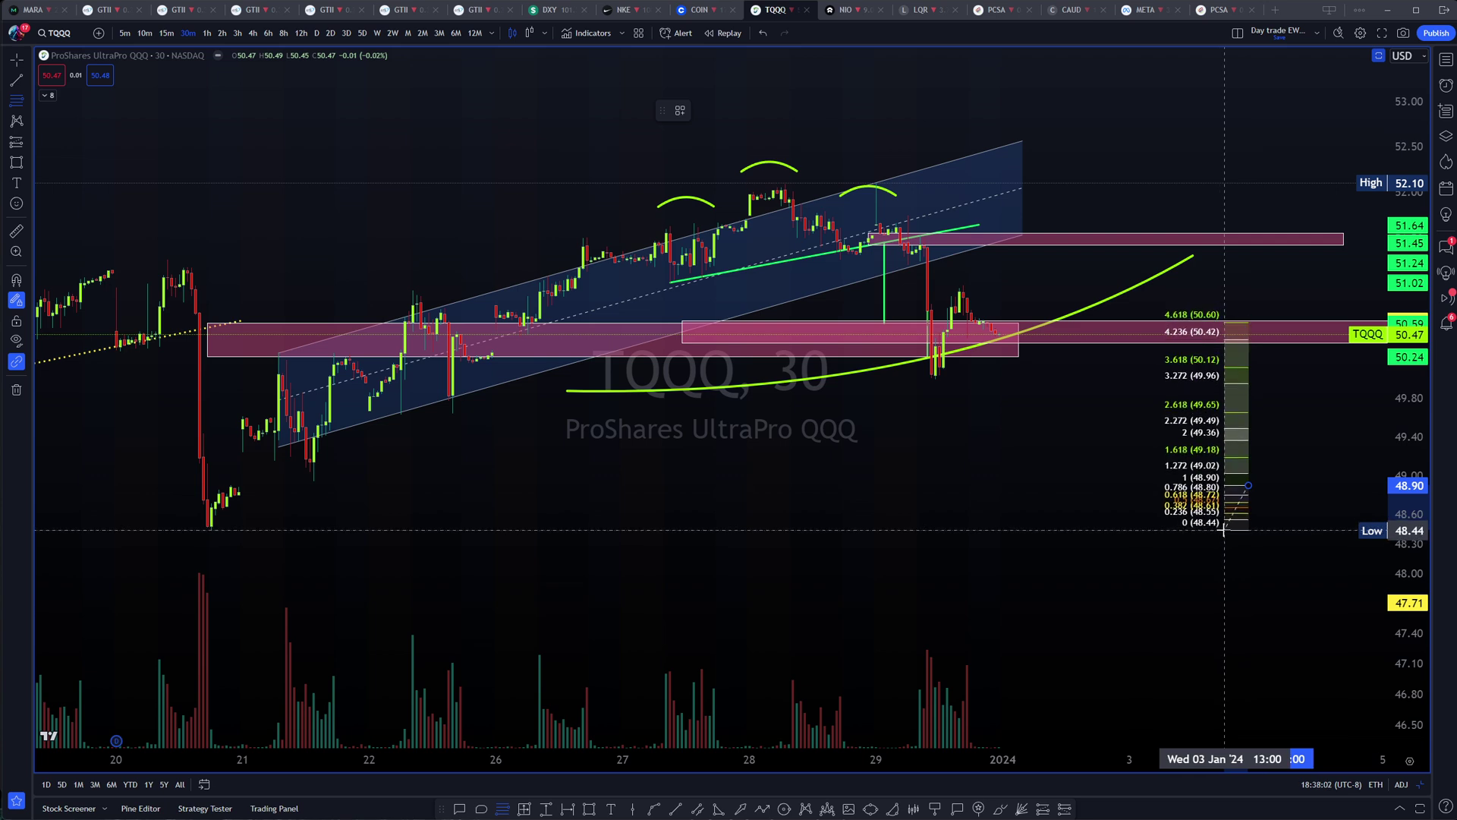
scroll(683, 547, "left", 5)
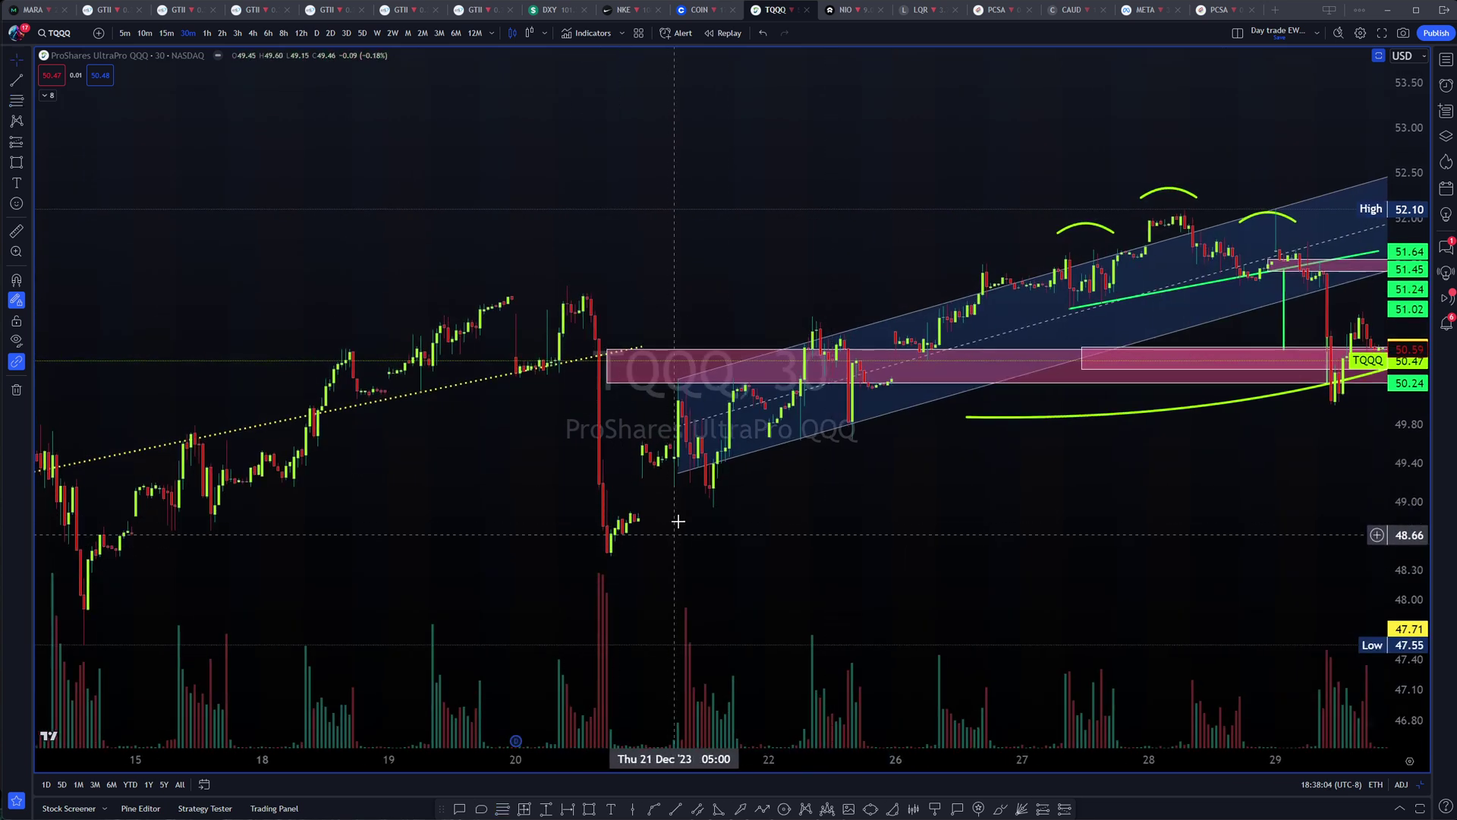
left_click(502, 808)
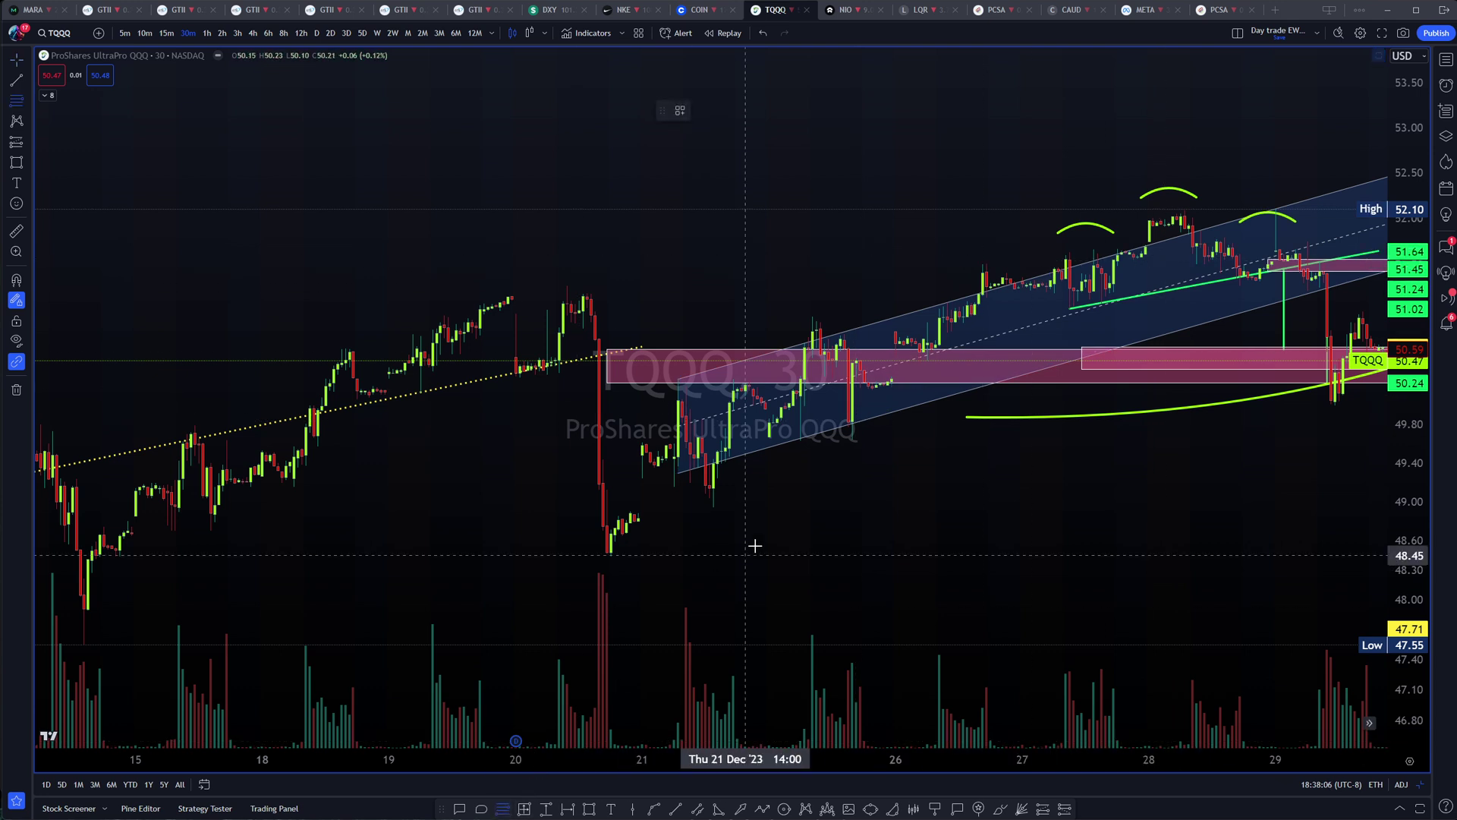
left_click(831, 511)
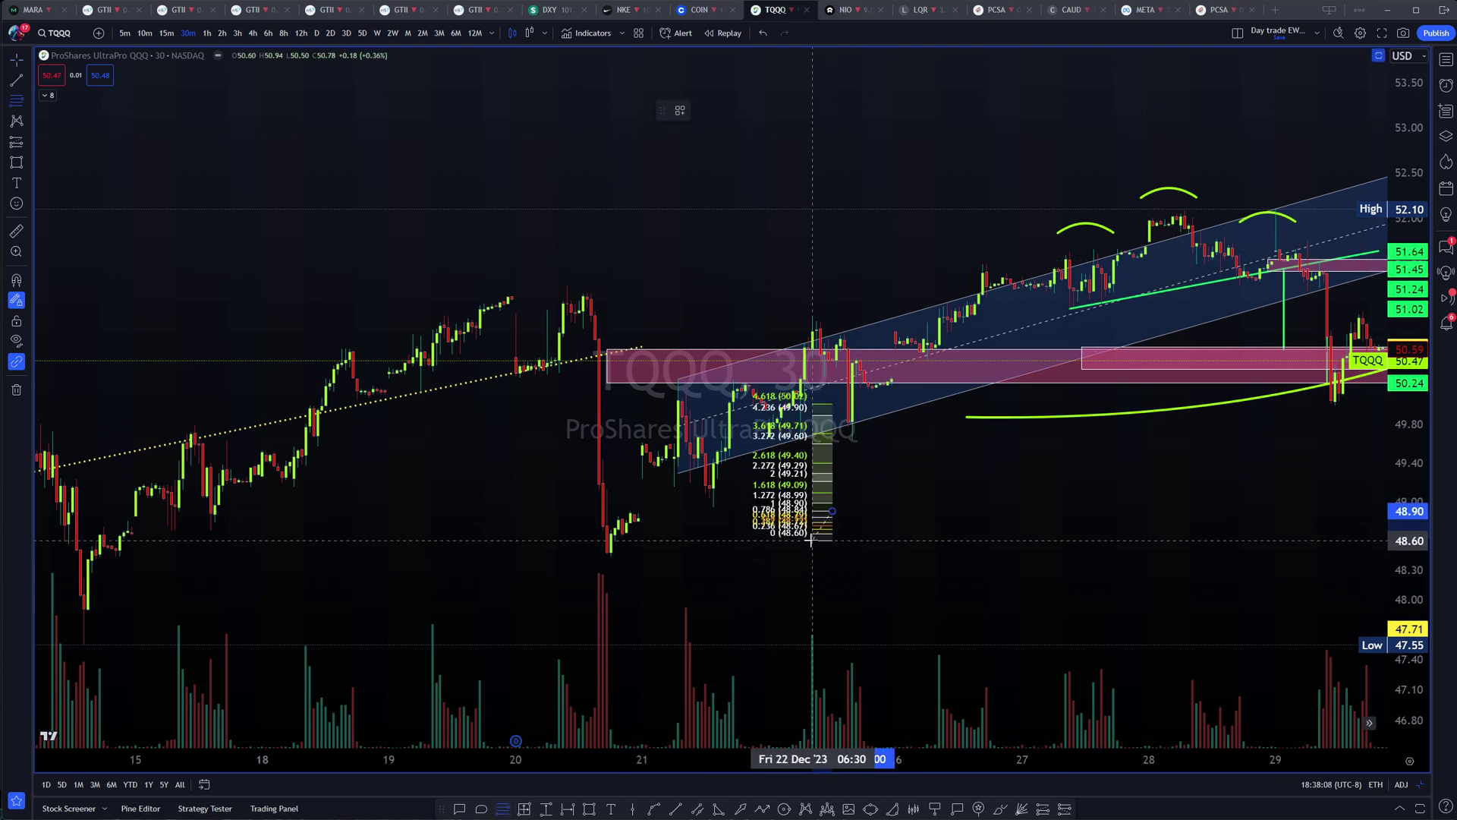
left_click(816, 556)
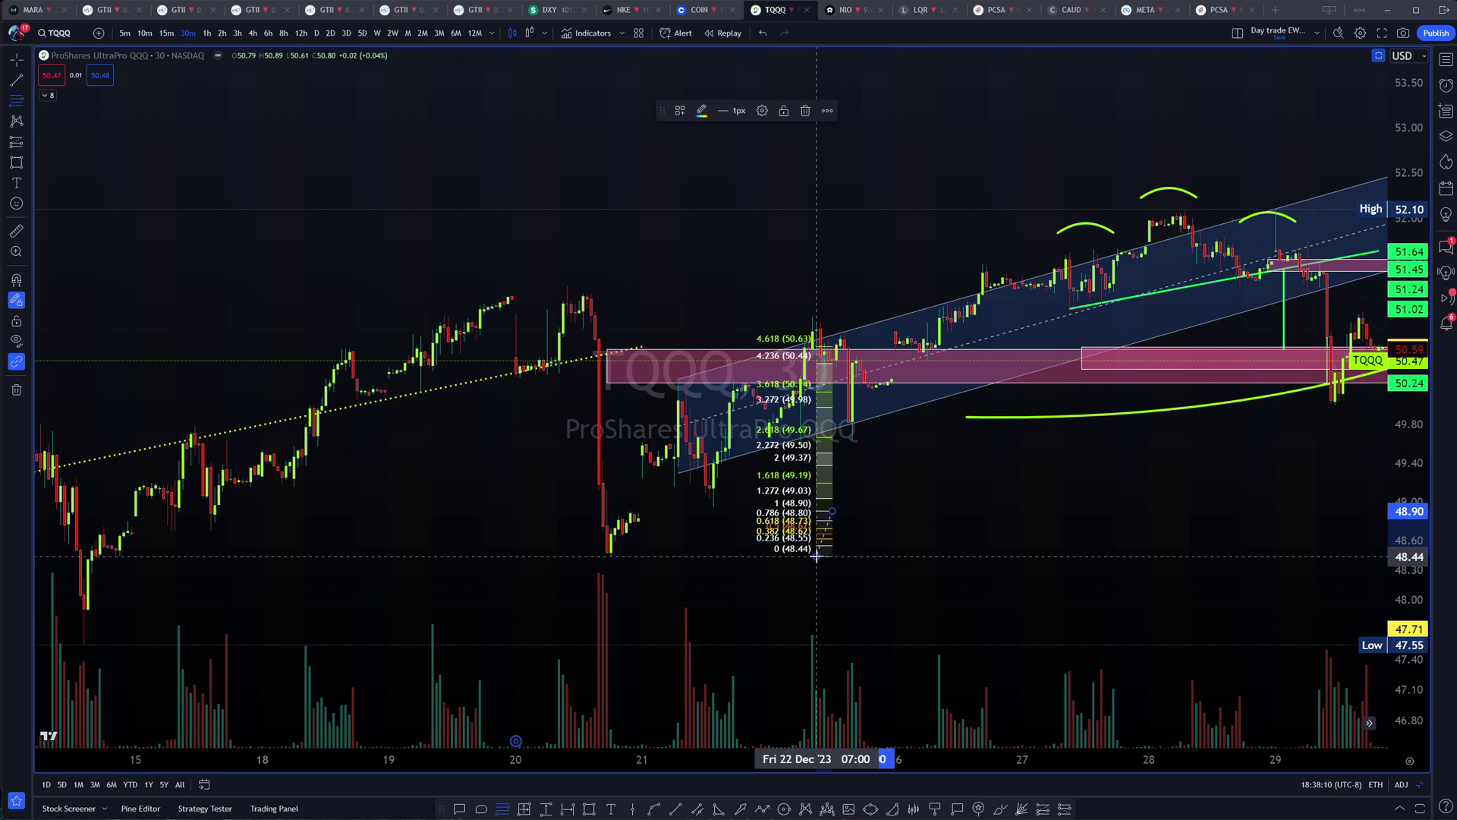
Examine how the small retracement's extension levels, up to 4.618, line up with the 22 December candles.
scroll(403, 486, "up", 2)
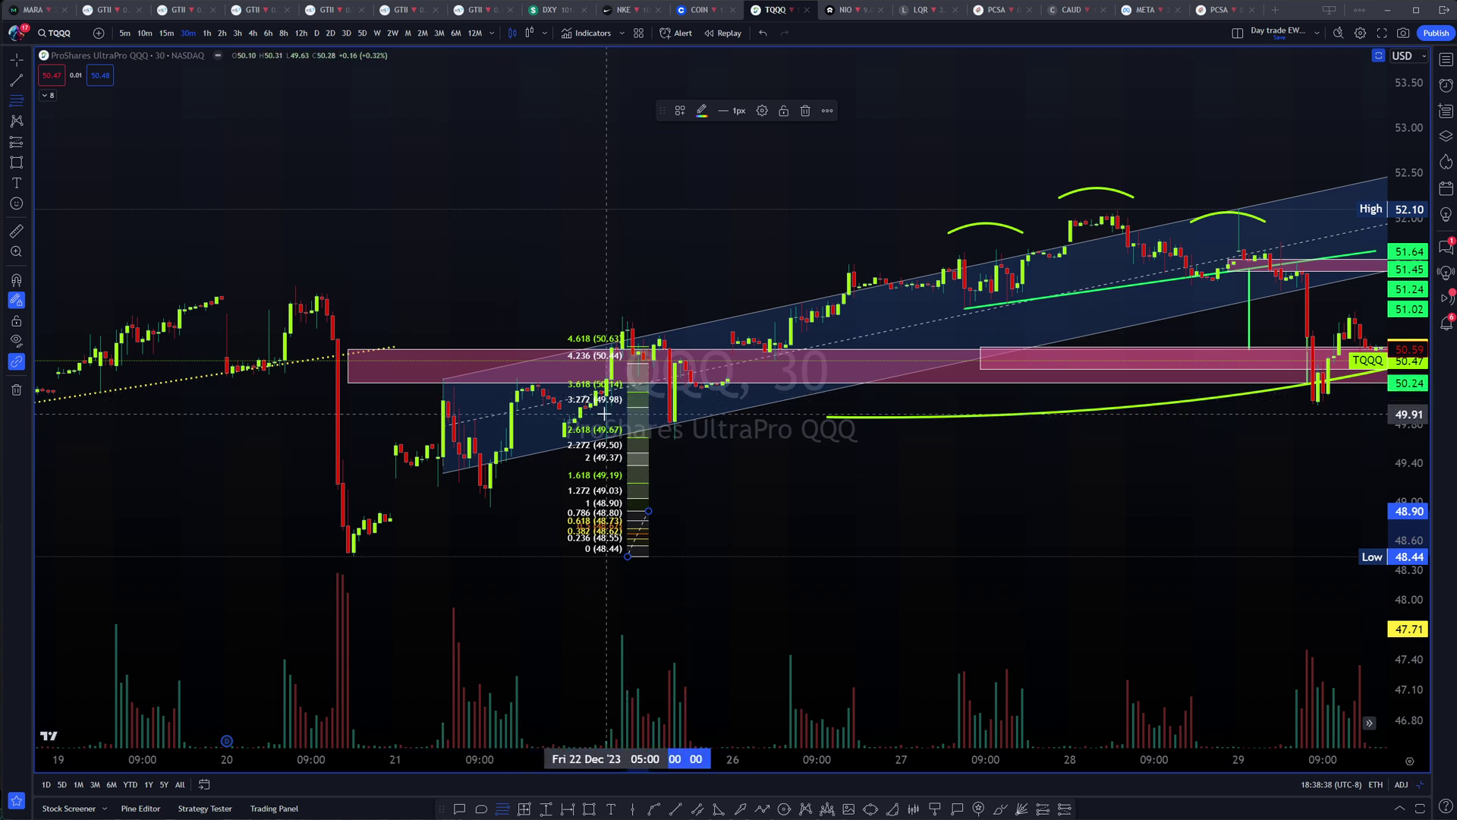
scroll(1378, 522, "up", 5)
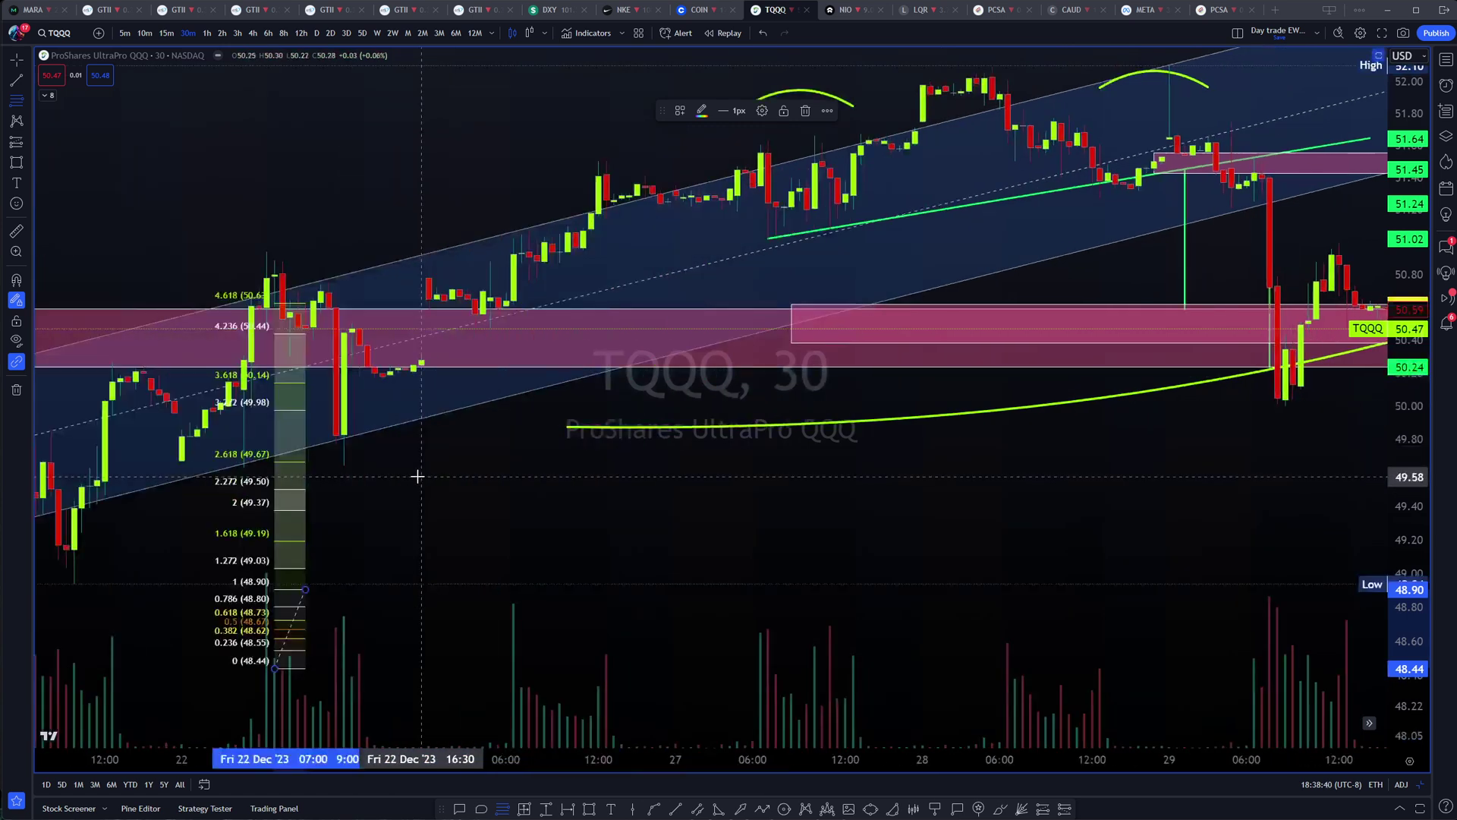
left_click(467, 522)
key("Escape")
scroll(613, 571, "left", 10)
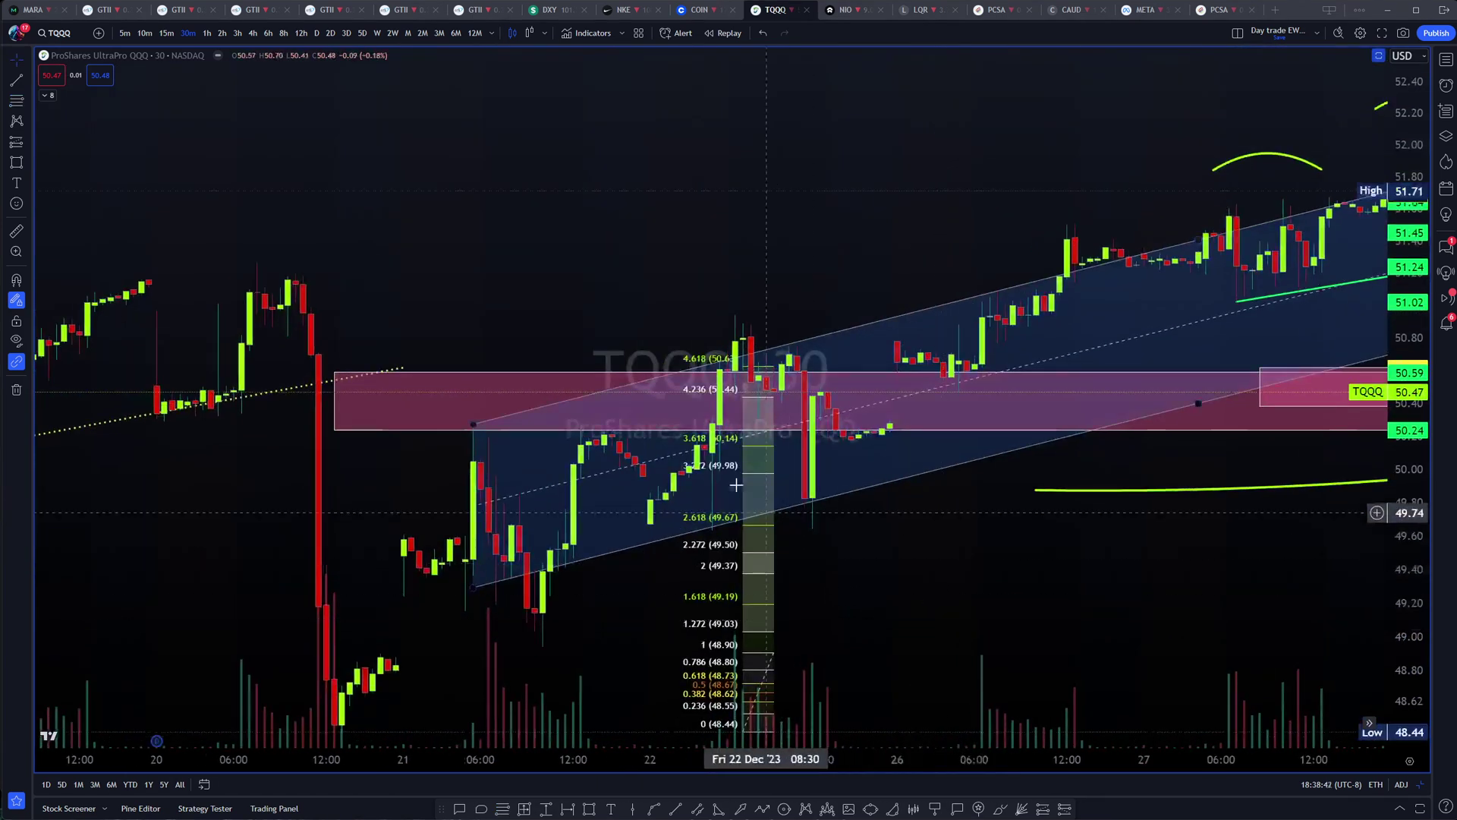
left_click(730, 444)
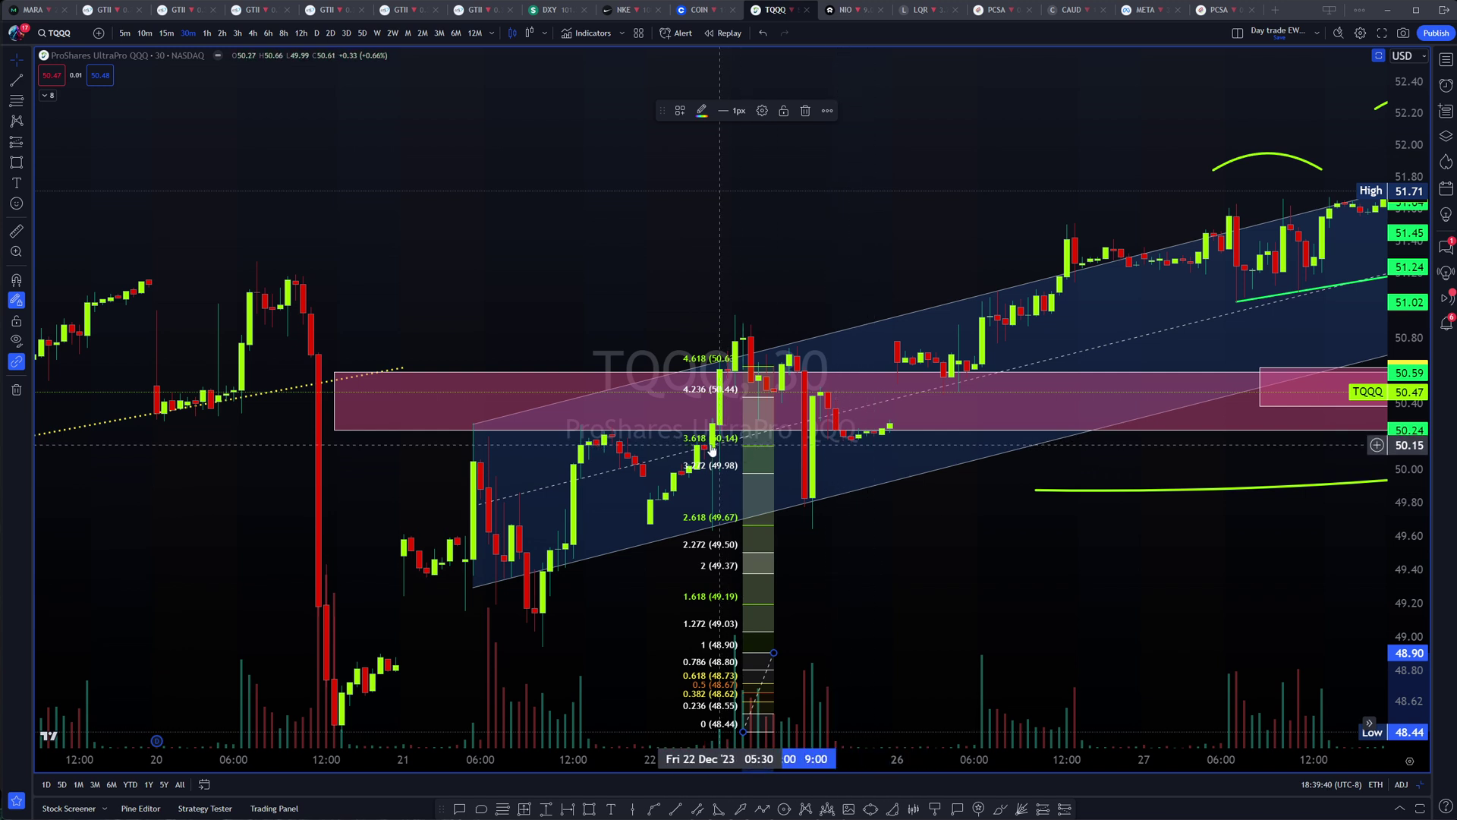
Delete the small Fib Retracement below the 22 December candles.
scroll(904, 440, "down", 2)
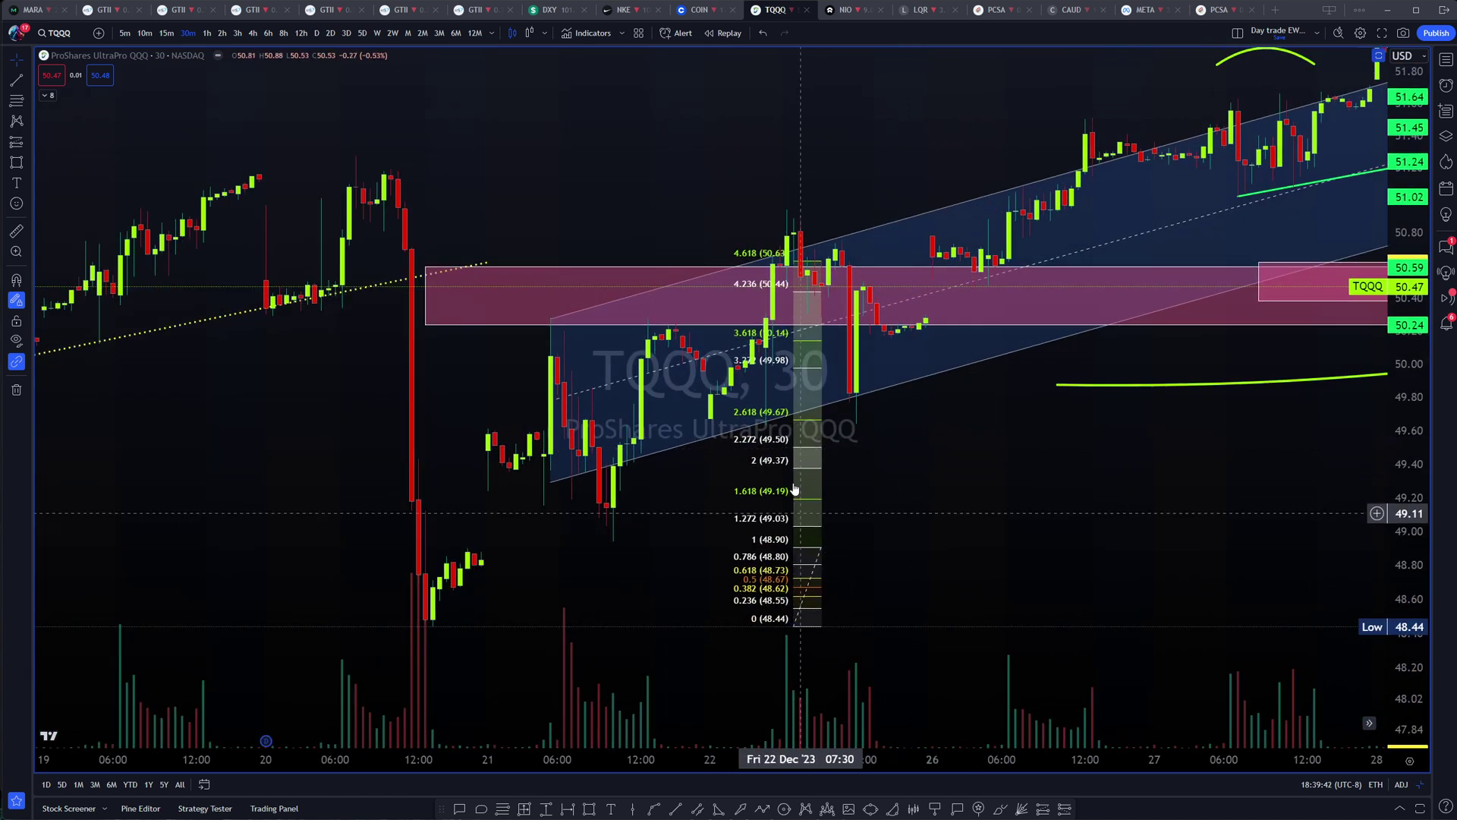
left_click(808, 473)
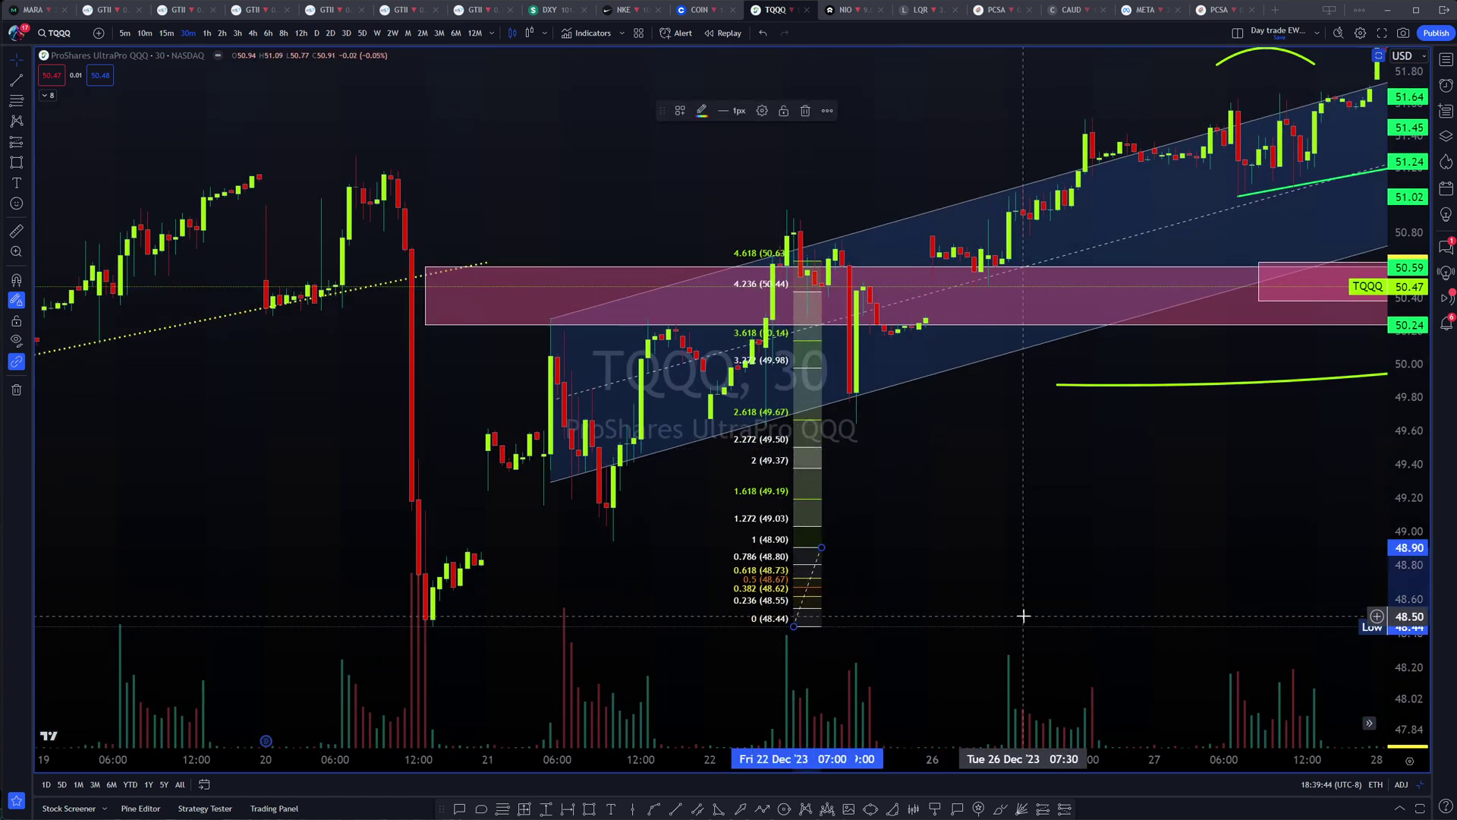
key("Delete")
Examine the channel, zone rectangles and upward curve against the wider mid-December to early January price action.
scroll(1059, 510, "down", 3)
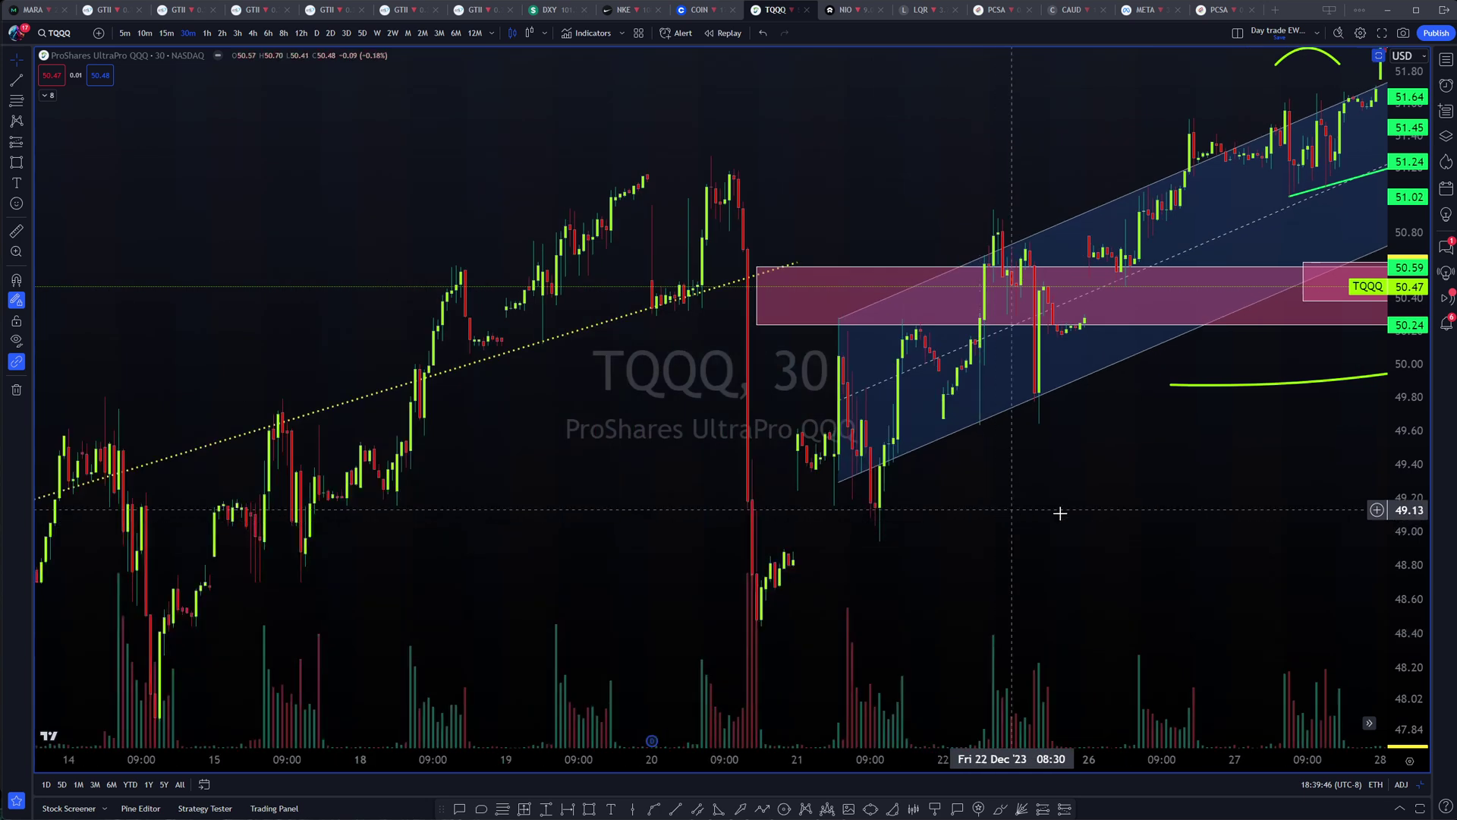
left_click_drag(1058, 509, 777, 554)
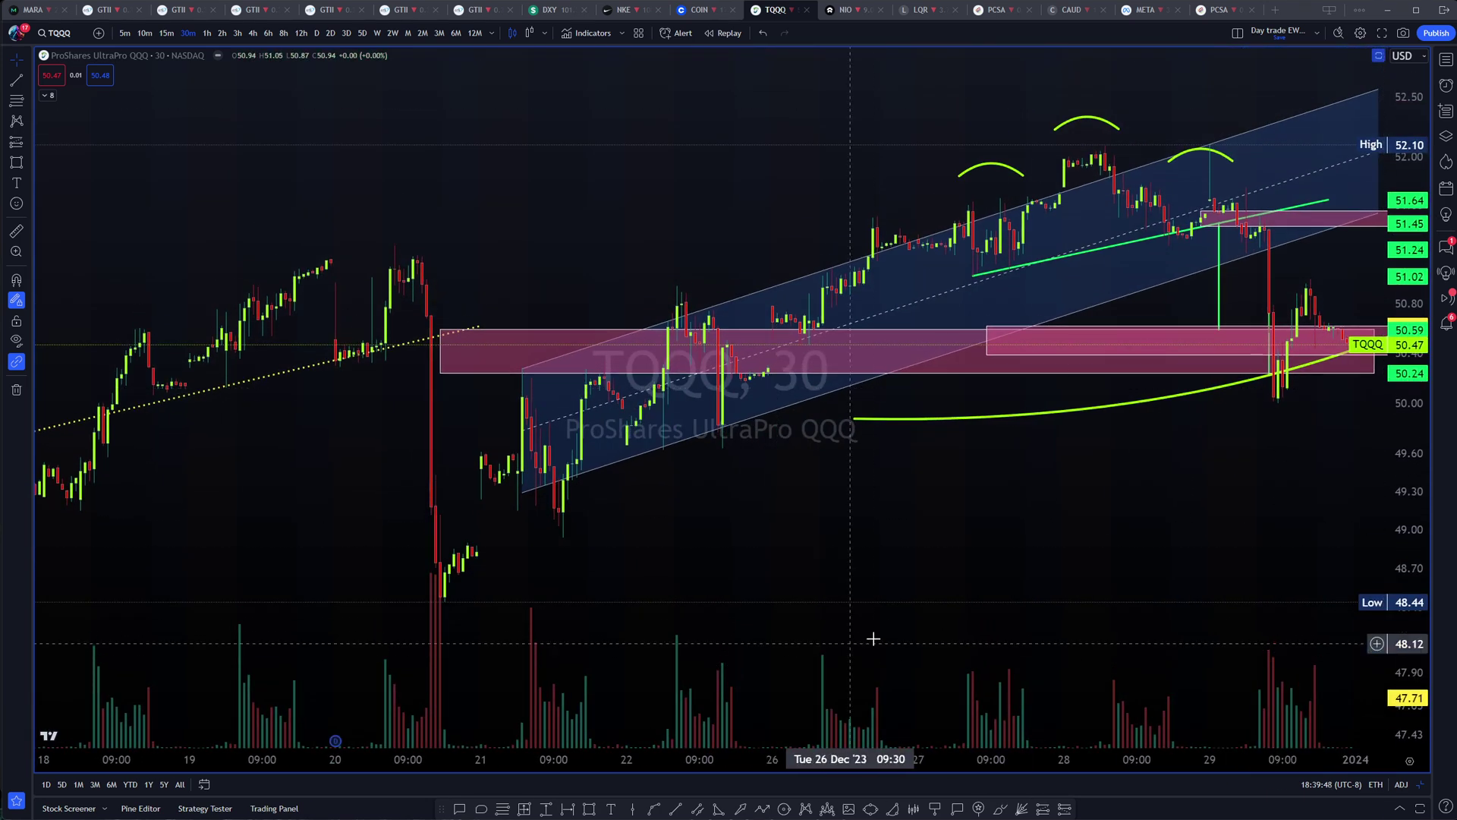
left_click_drag(871, 729, 554, 662)
scroll(790, 532, "down", 3)
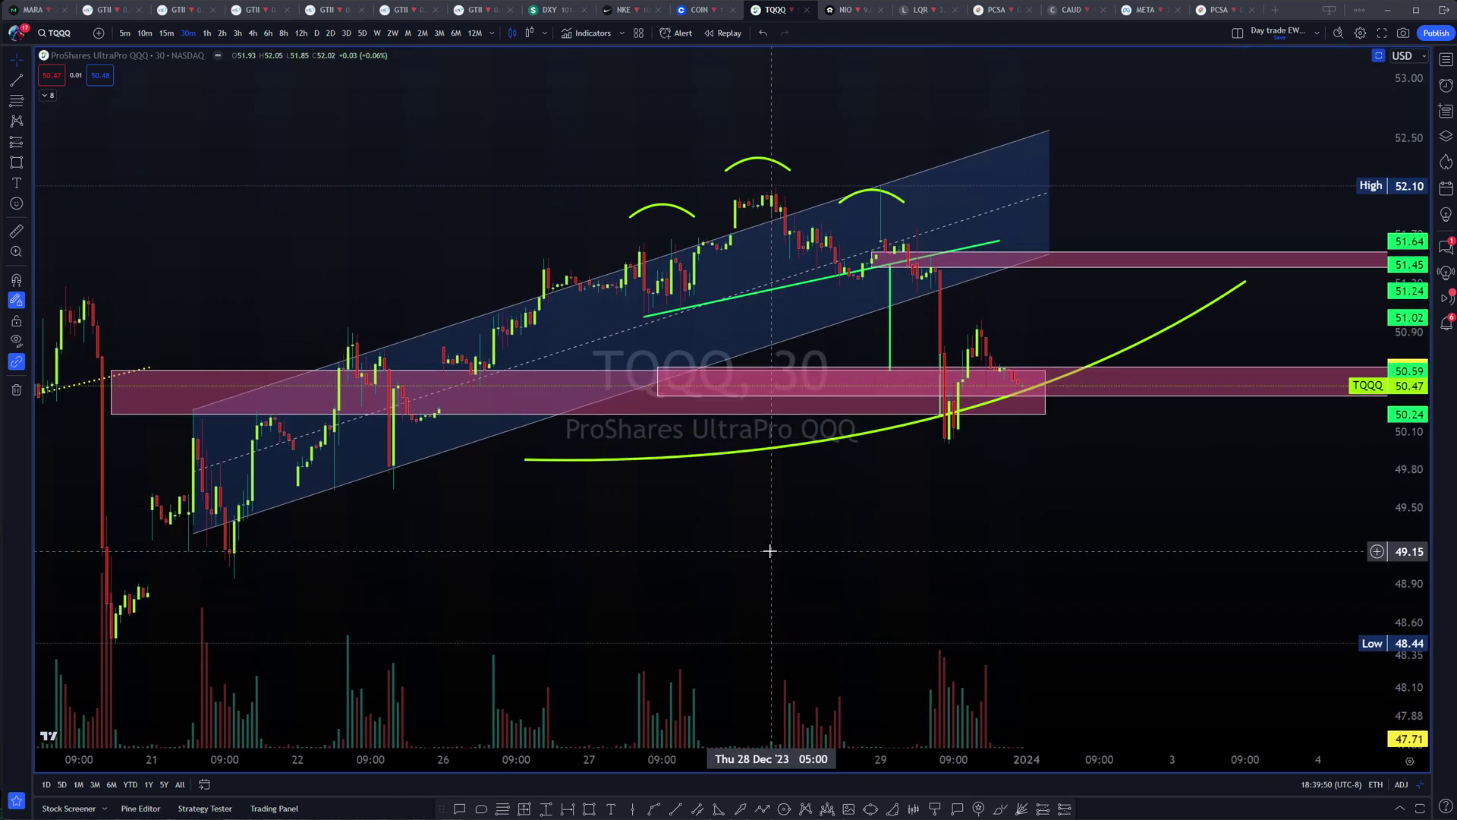
scroll(795, 533, "down", 4)
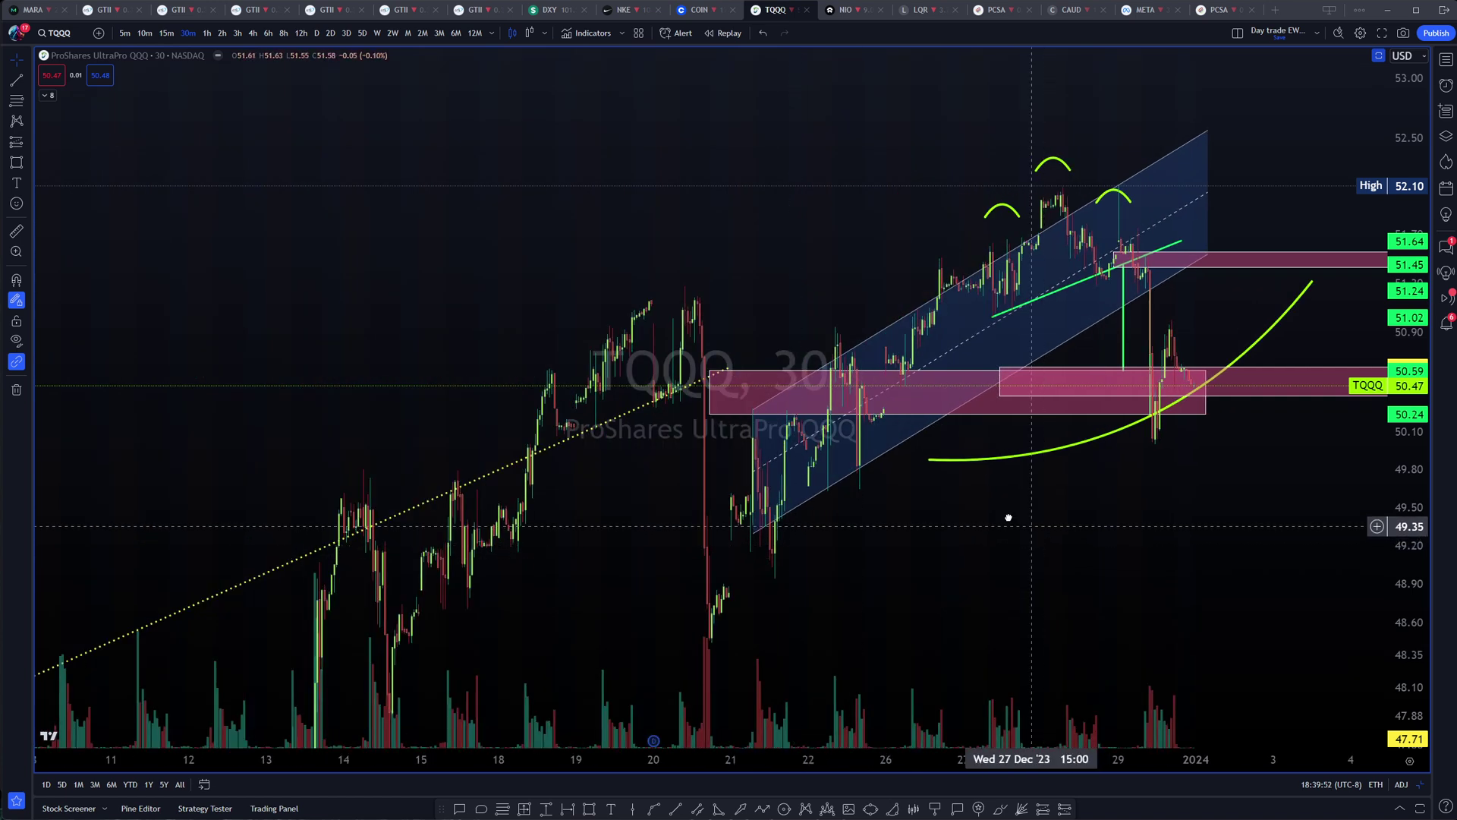
left_click_drag(1008, 513, 866, 481)
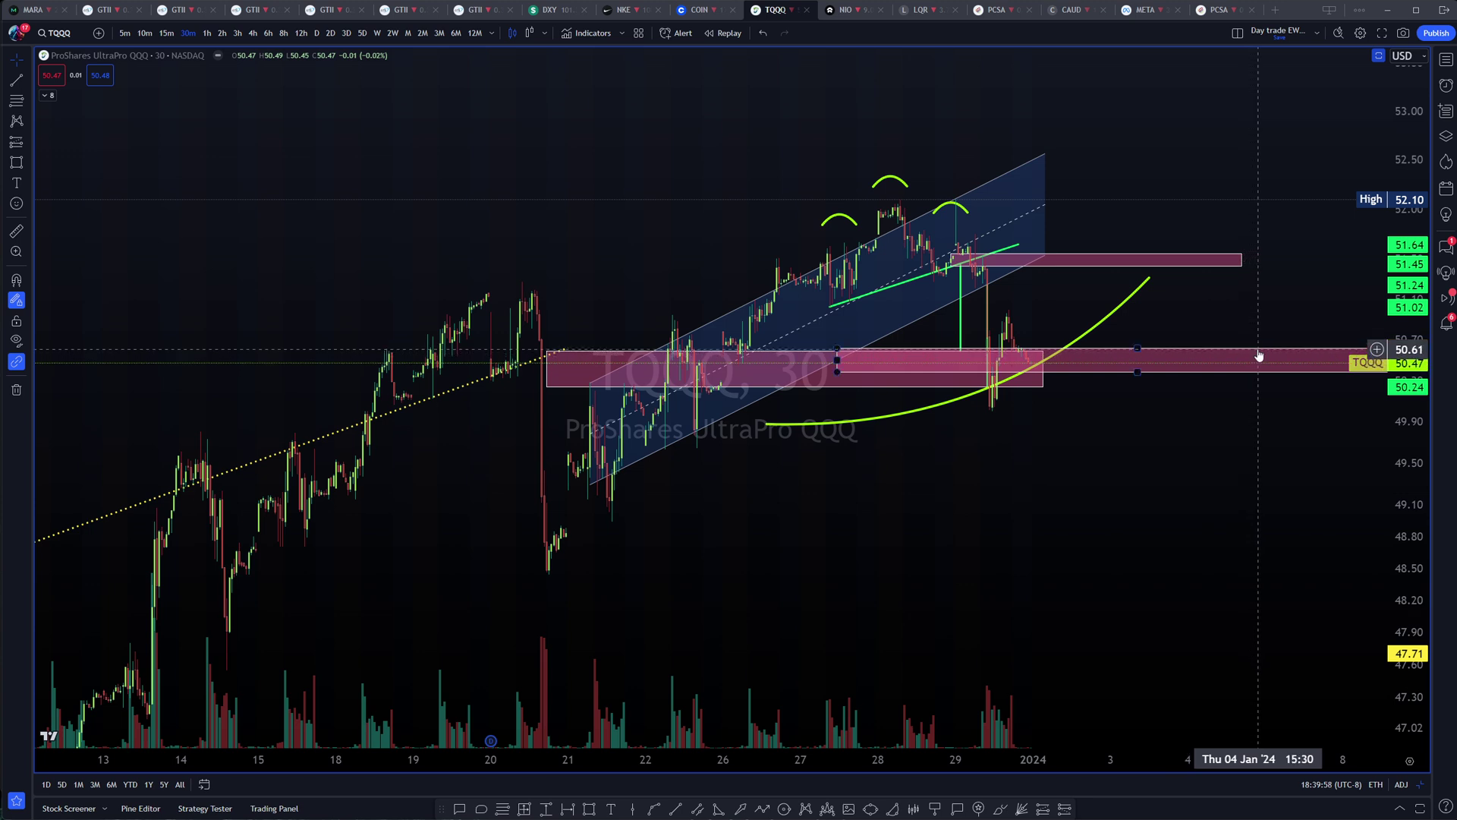
left_click(1209, 354)
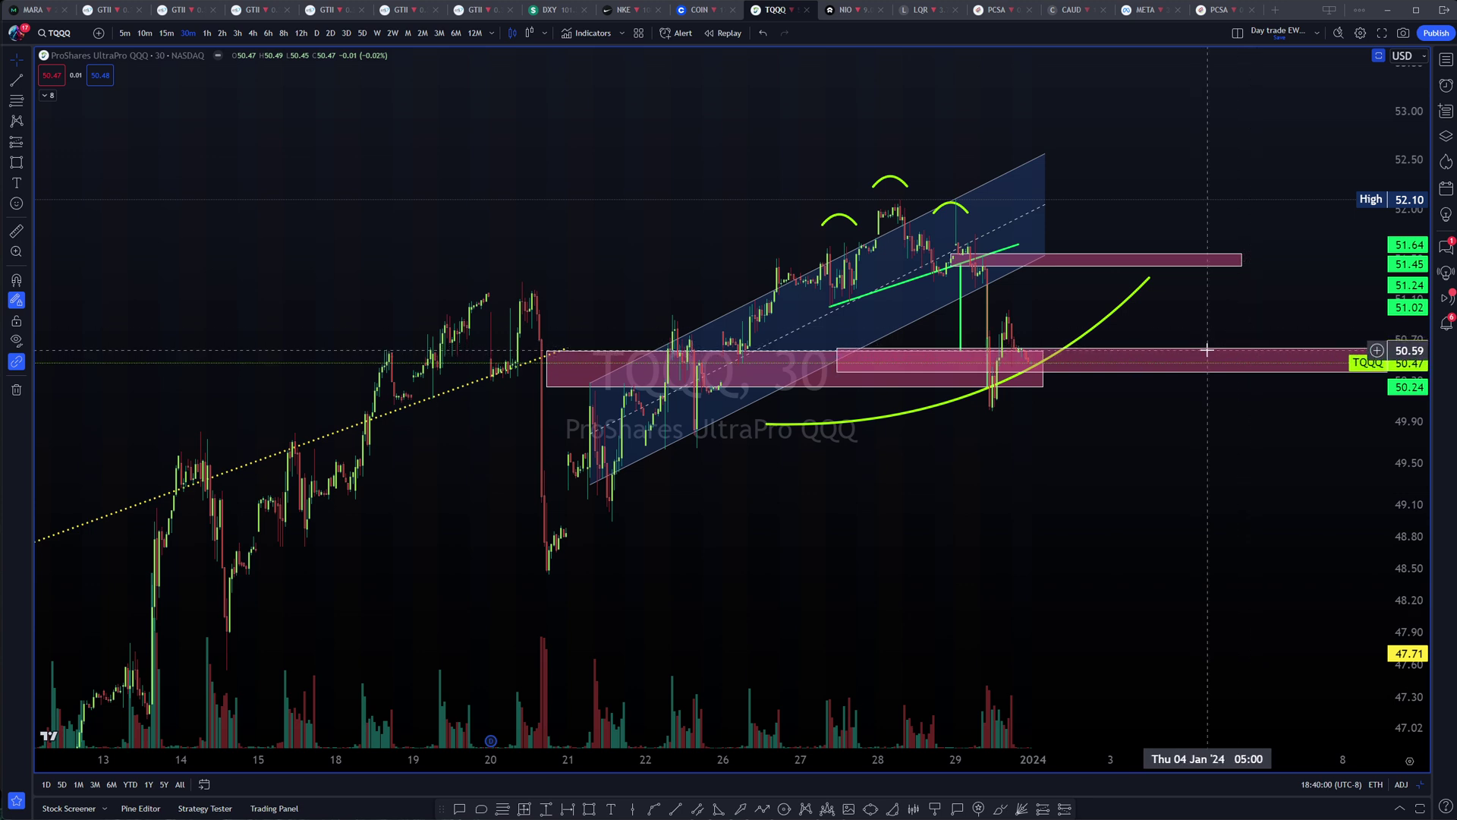